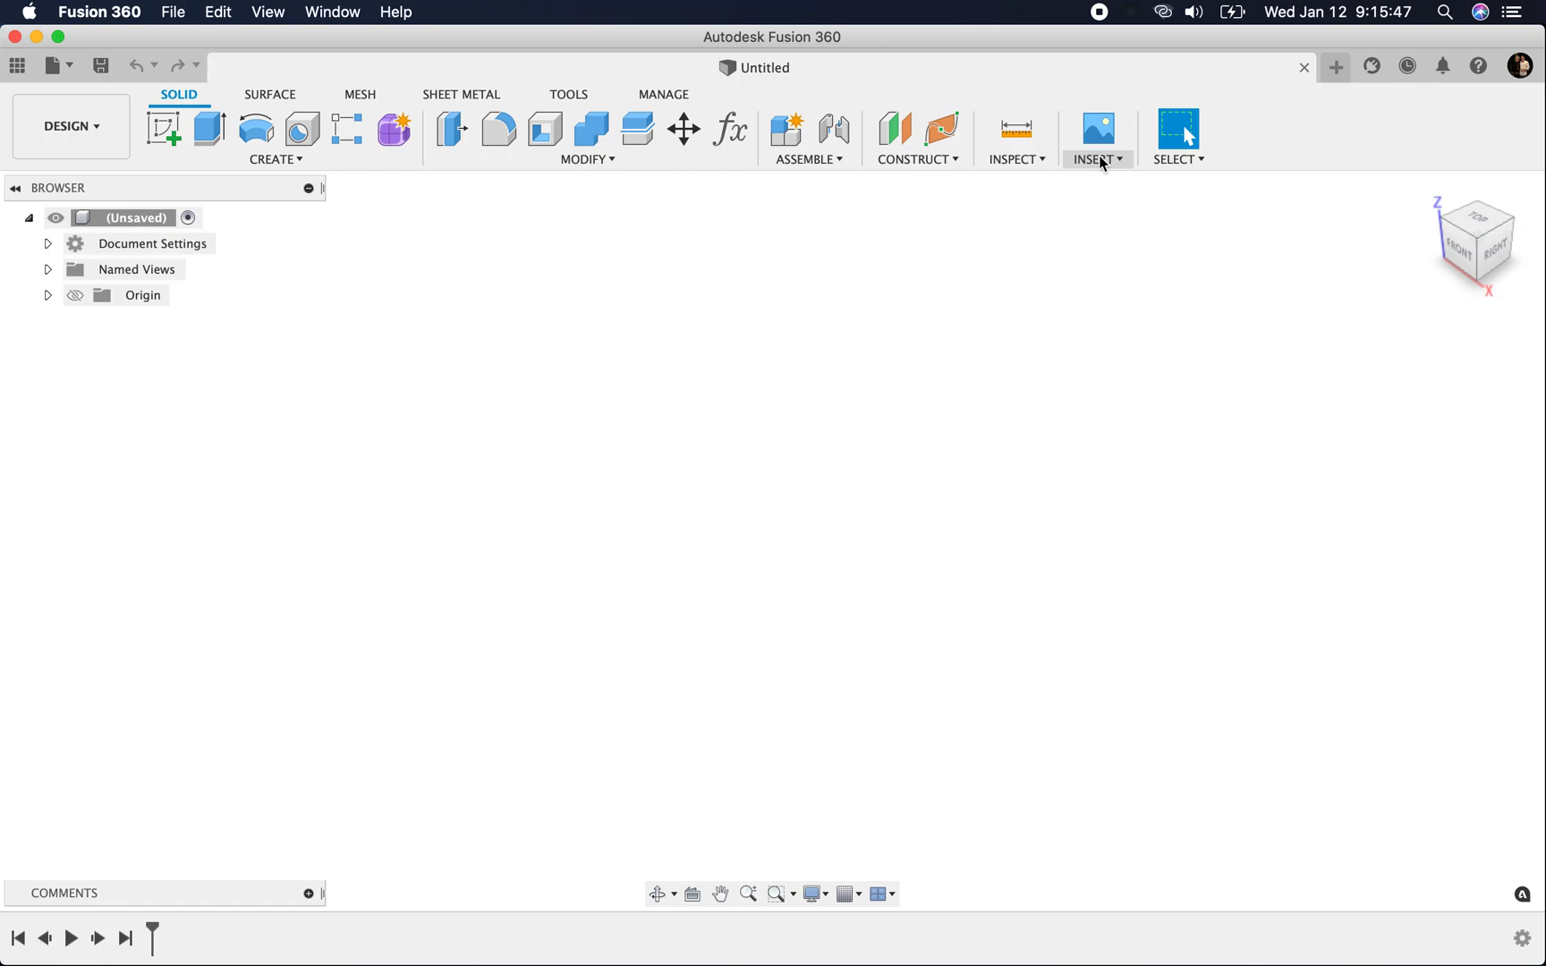
Start a new canvas using 0001.jpg from Downloads › Pilot_baby_plans_oz2226-images
{"action": "left_click", "coordinate": [1103, 163]}
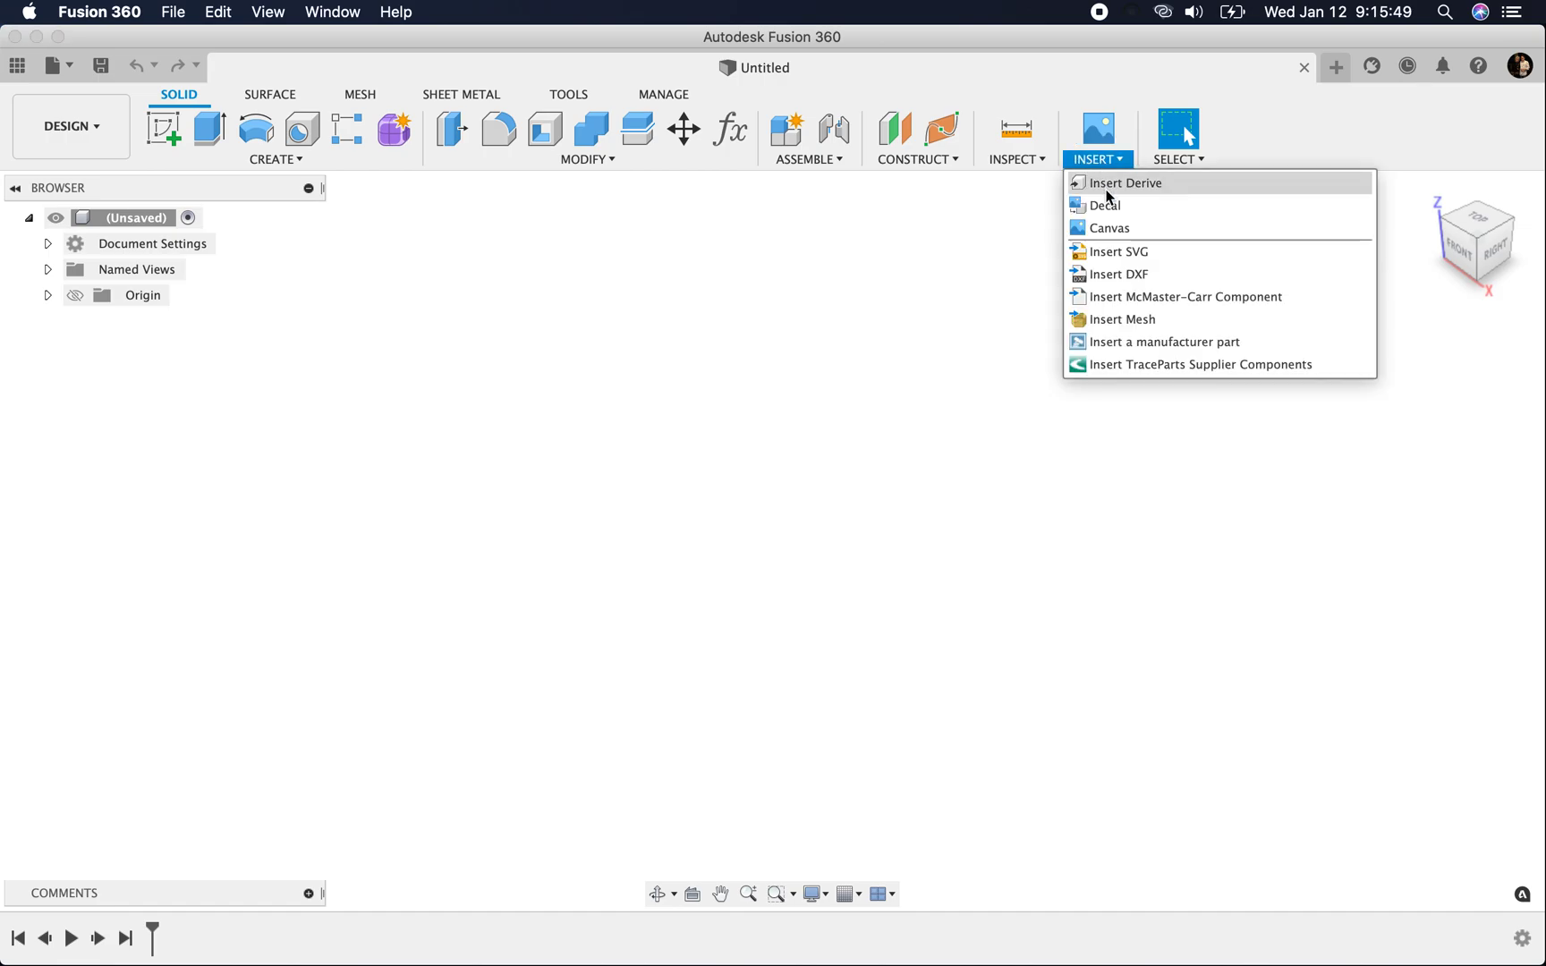
{"action": "left_click", "coordinate": [1113, 230]}
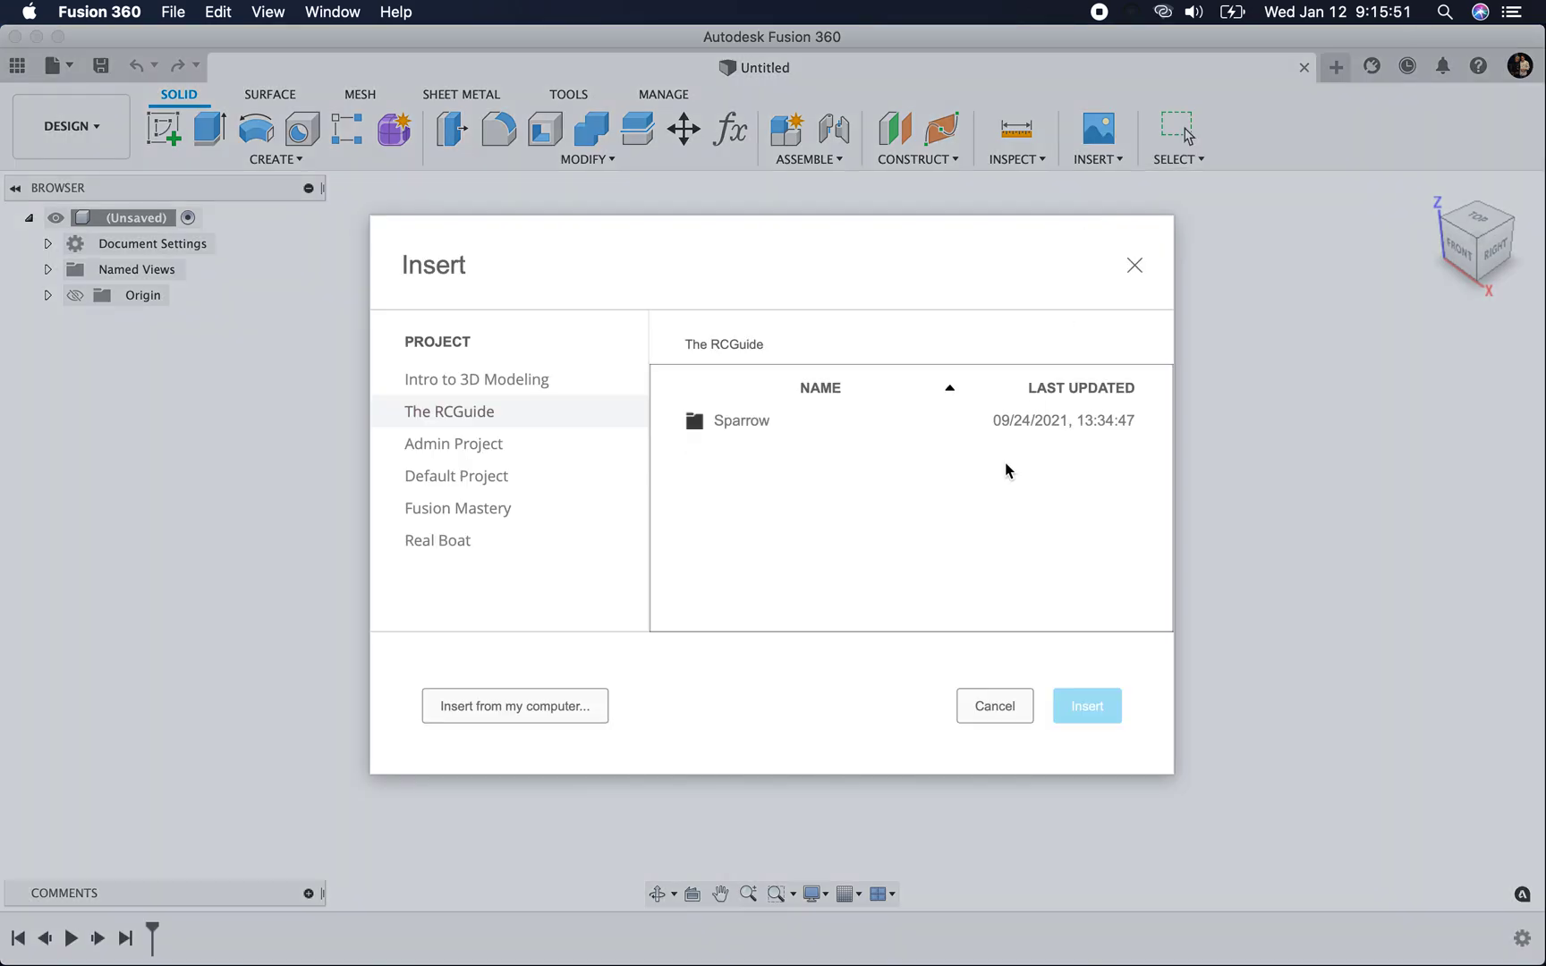
{"action": "left_click", "coordinate": [560, 709]}
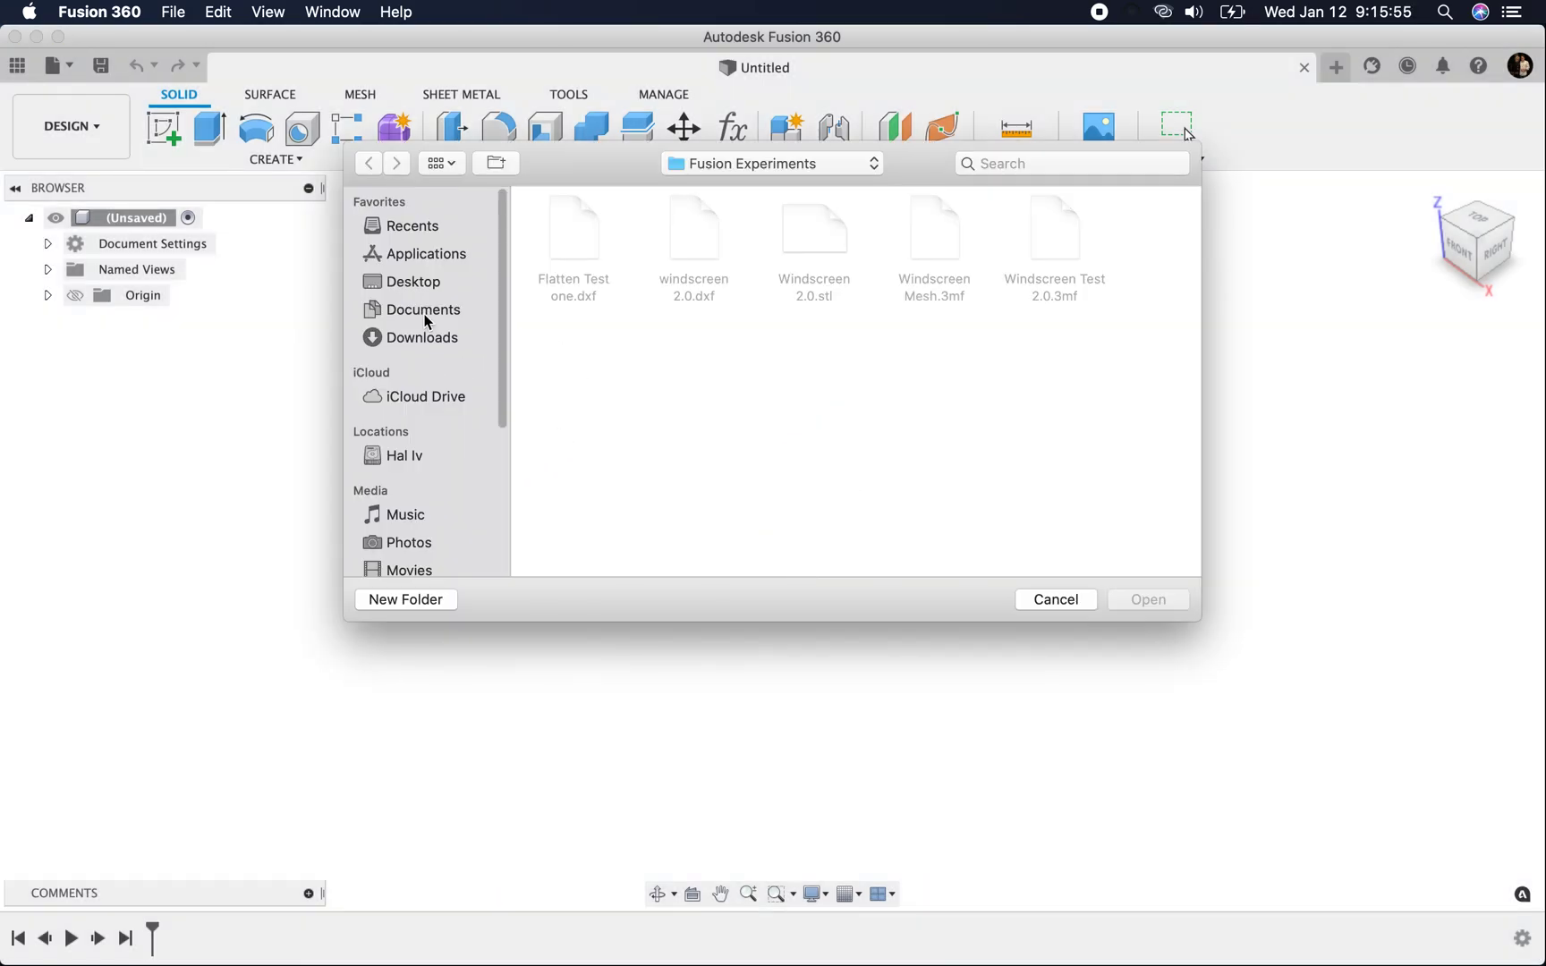
{"action": "left_click", "coordinate": [417, 335]}
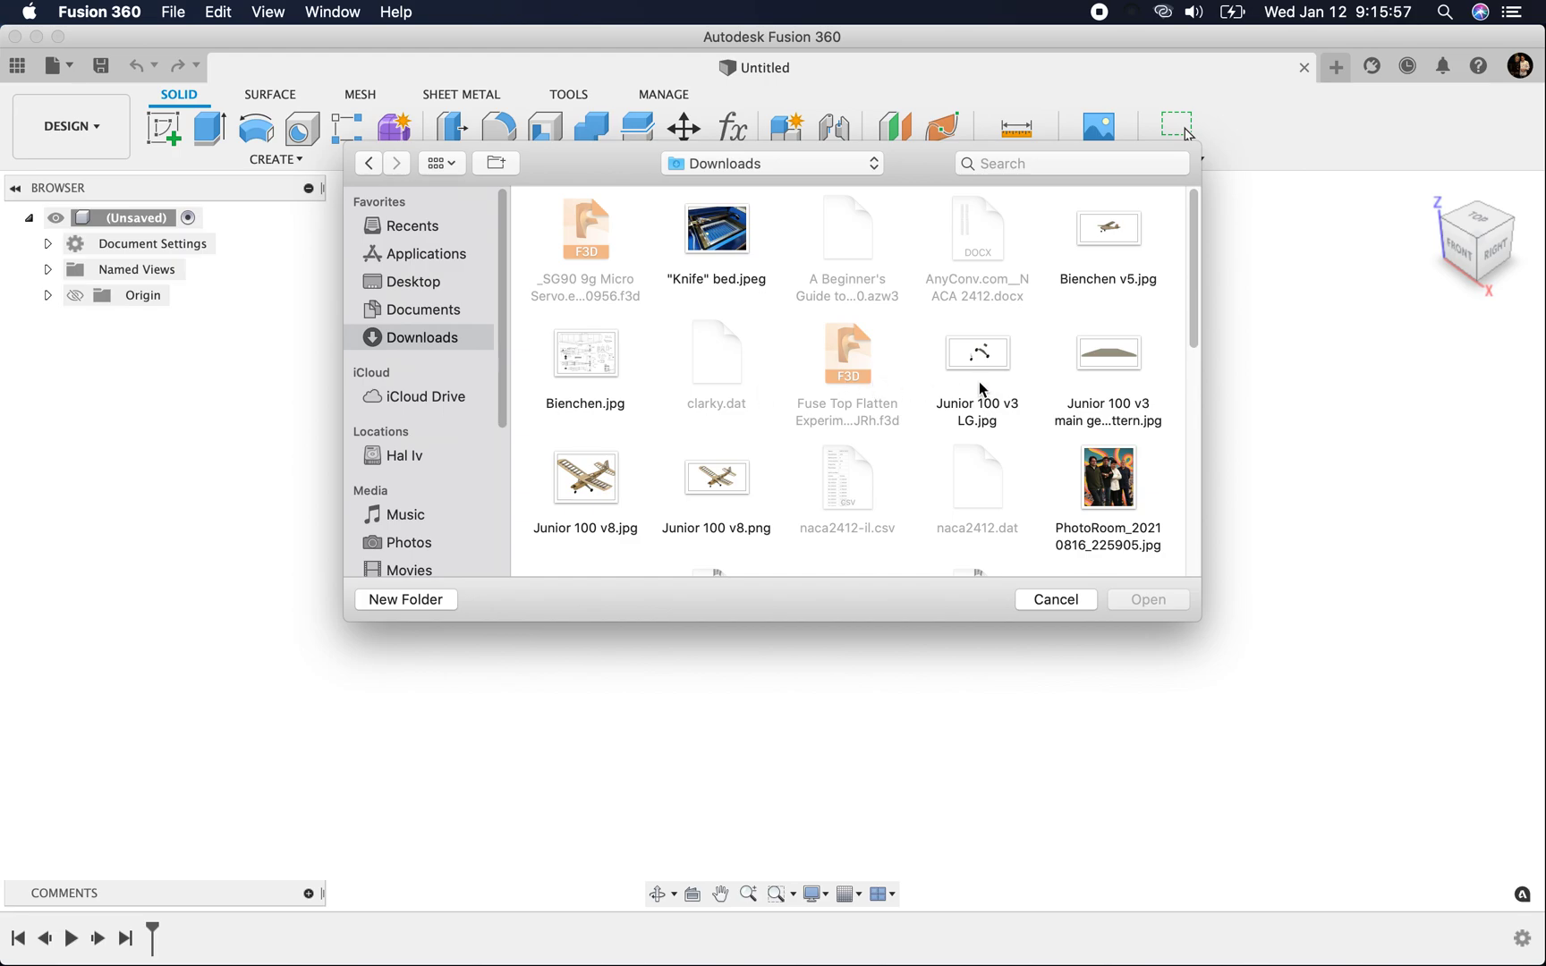
{"action": "scroll", "coordinate": [797, 445], "scroll_direction": "down", "scroll_amount": 3}
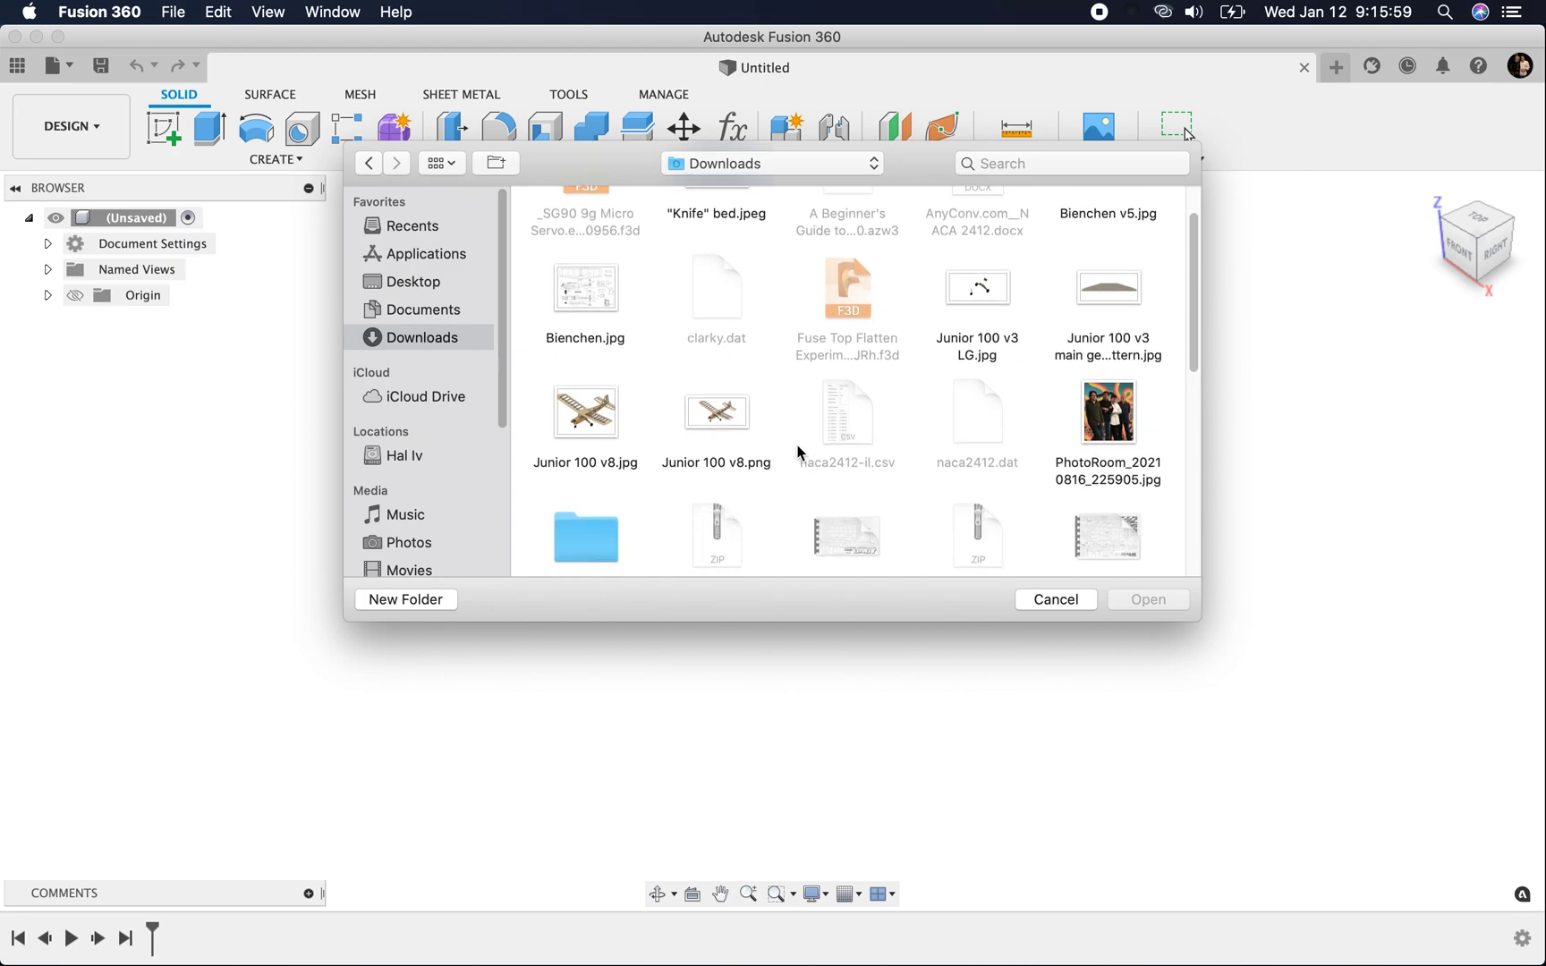
{"action": "scroll", "coordinate": [797, 452], "scroll_direction": "down", "scroll_amount": 2}
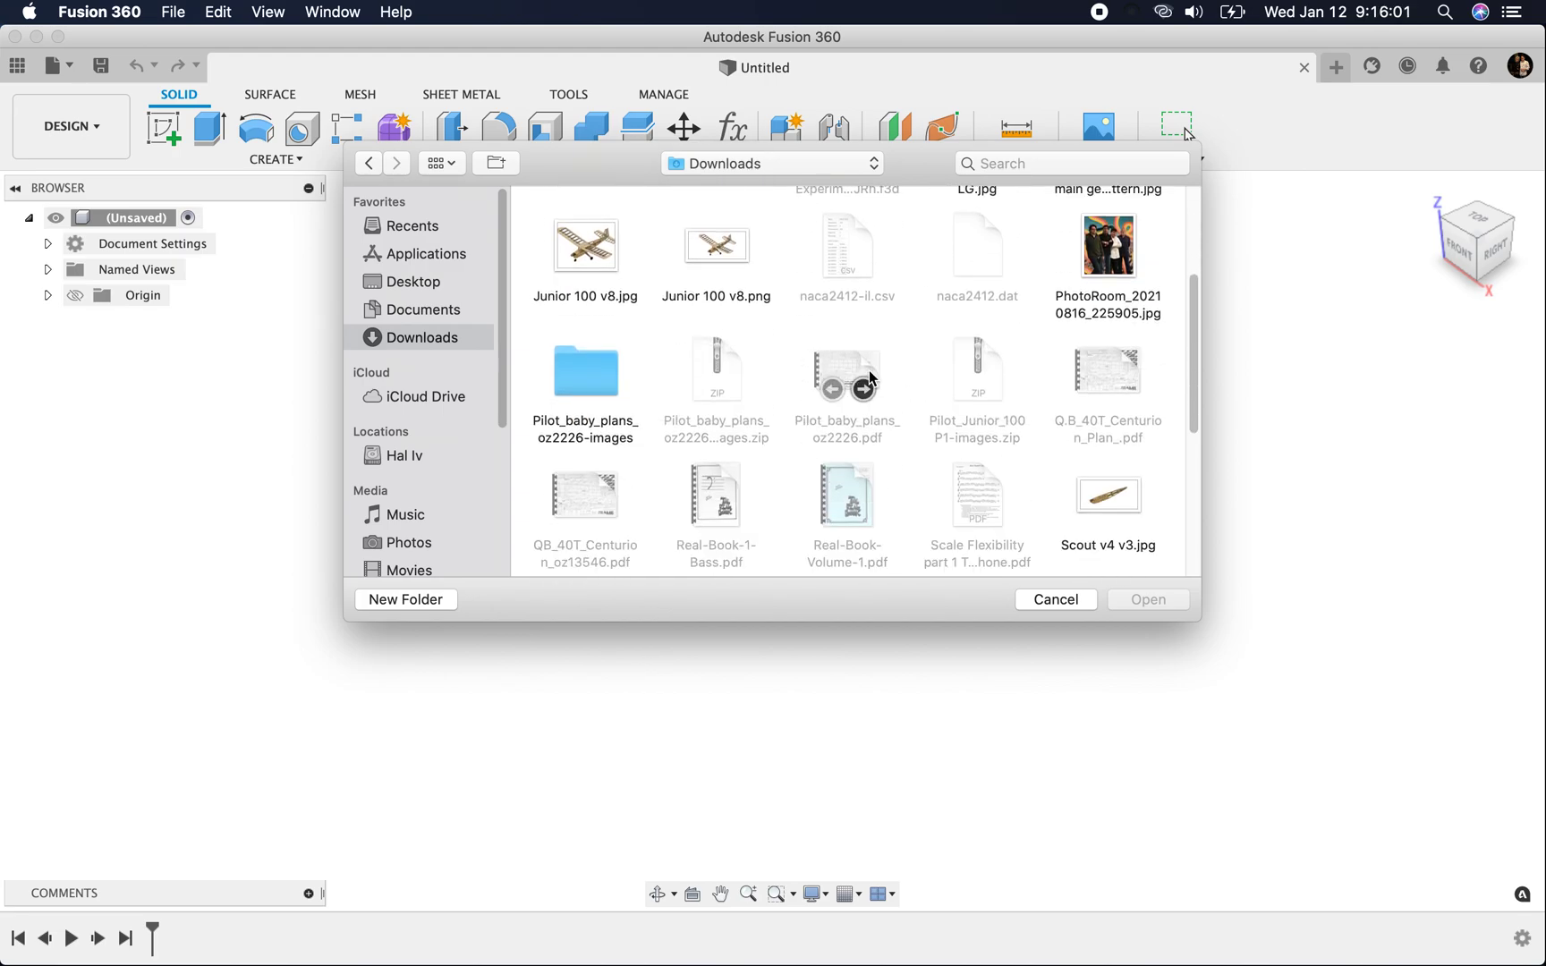
{"action": "mouse_move", "coordinate": [863, 349]}
{"action": "double_click", "coordinate": [599, 376]}
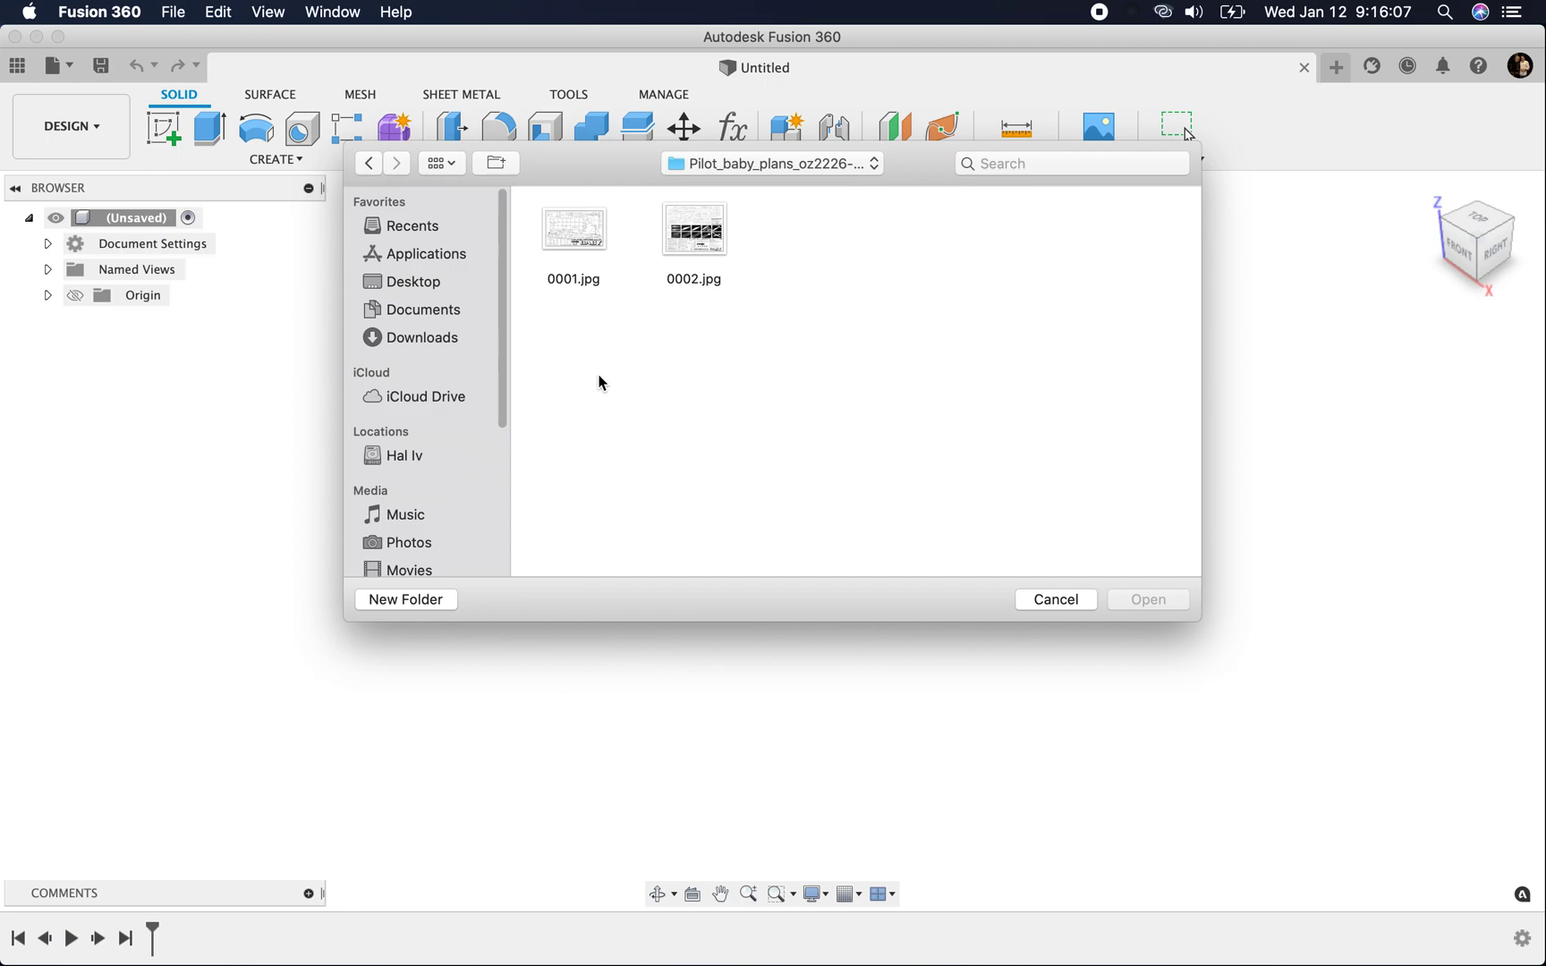
{"action": "left_click", "coordinate": [583, 233]}
{"action": "double_click", "coordinate": [582, 233]}
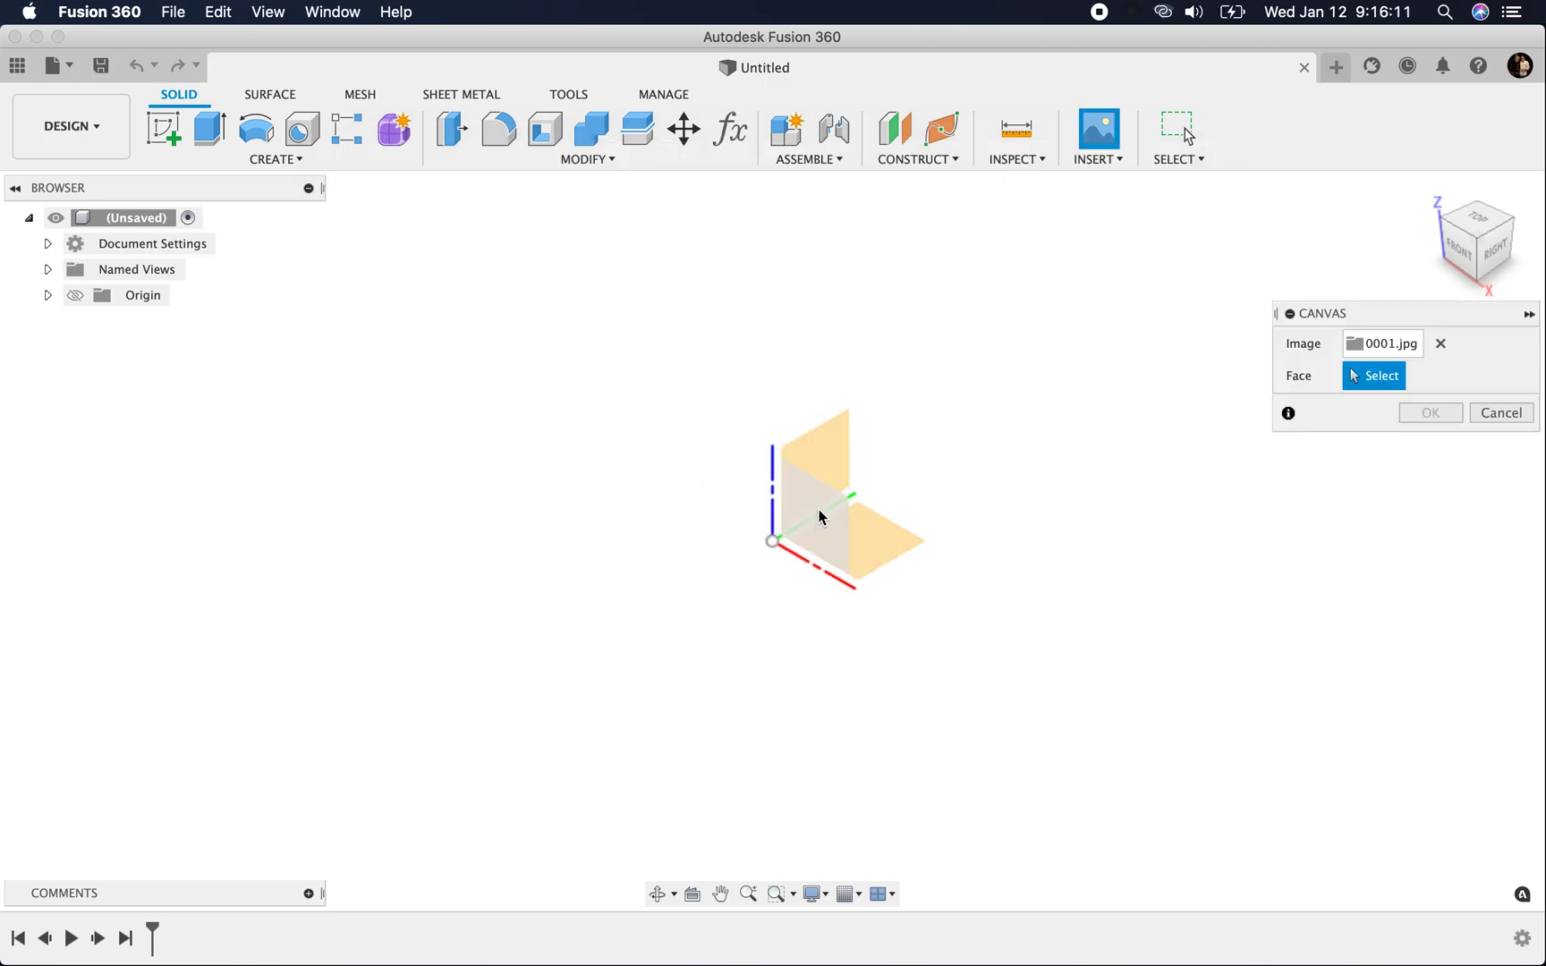
Place the 0001.jpg canvas on the YZ origin plane and confirm it
{"action": "left_click", "coordinate": [830, 454]}
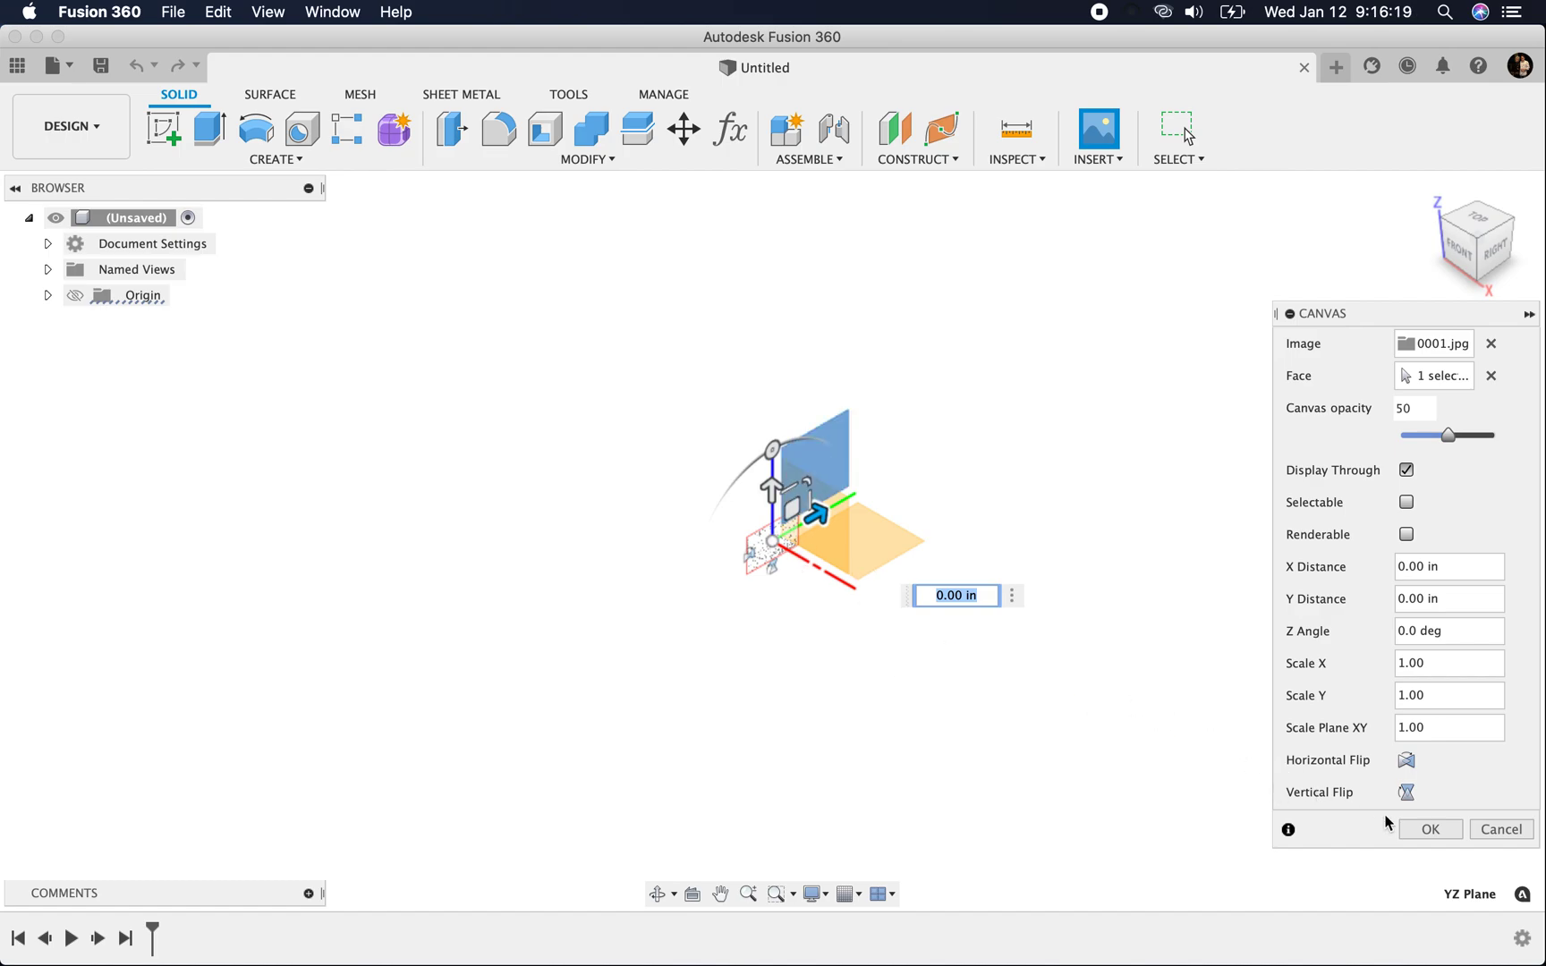
{"action": "left_click", "coordinate": [1425, 831]}
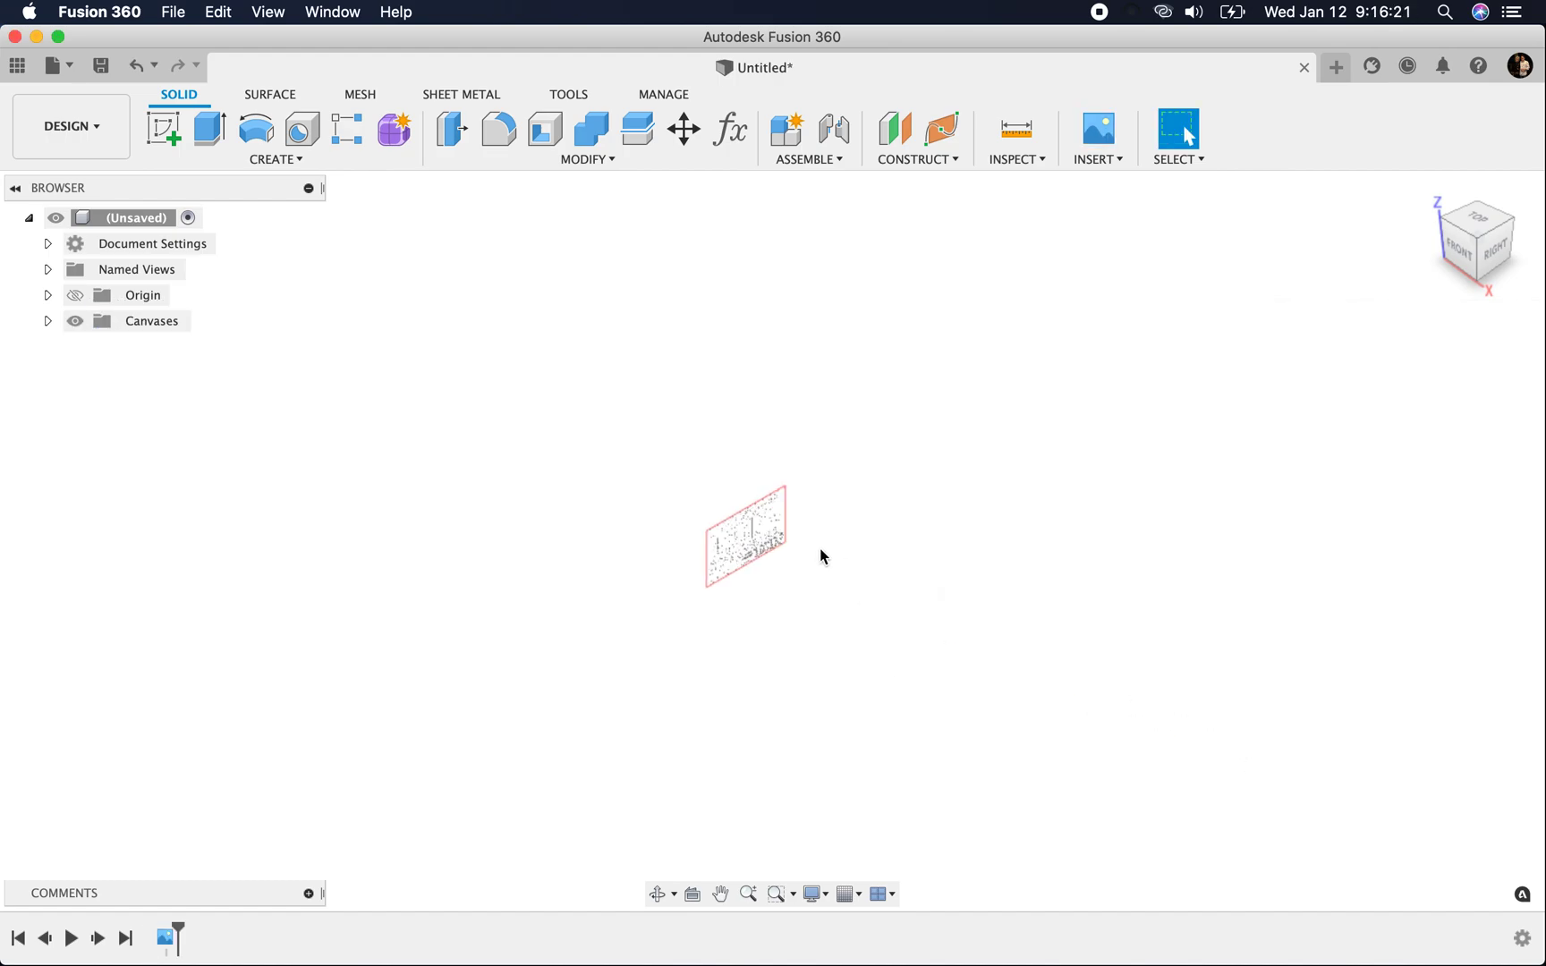
{"action": "scroll", "coordinate": [820, 550], "scroll_direction": "up", "scroll_amount": 10}
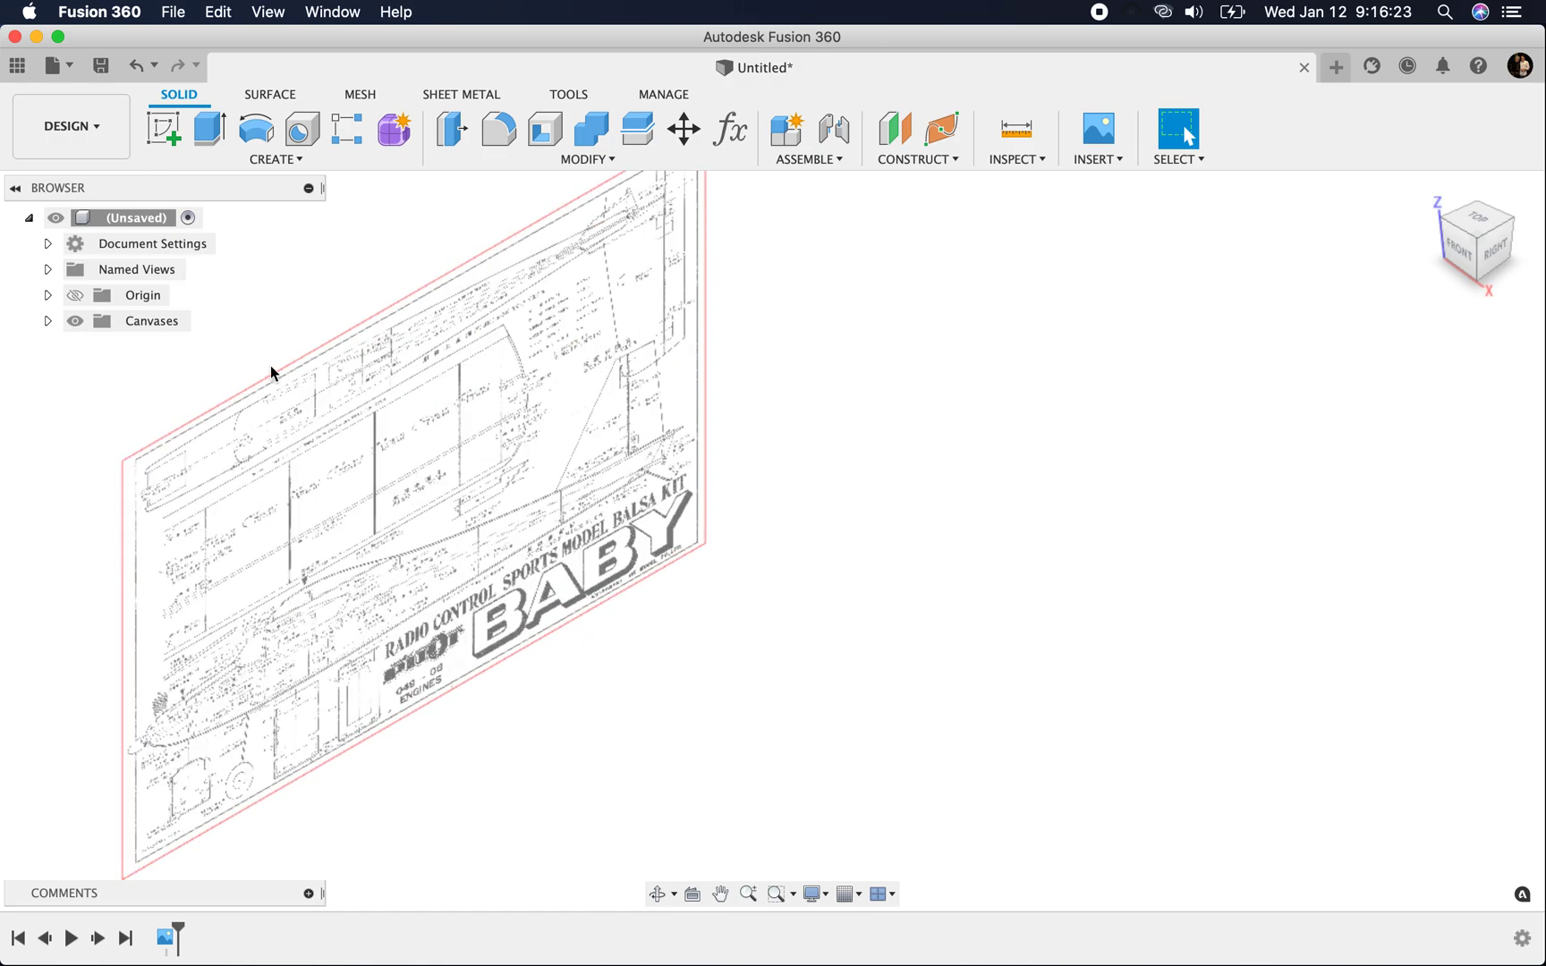
Rename canvas 0001 to 'Side Profile' in the Canvases folder, then launch Calibrate on it
{"action": "right_click", "coordinate": [159, 323]}
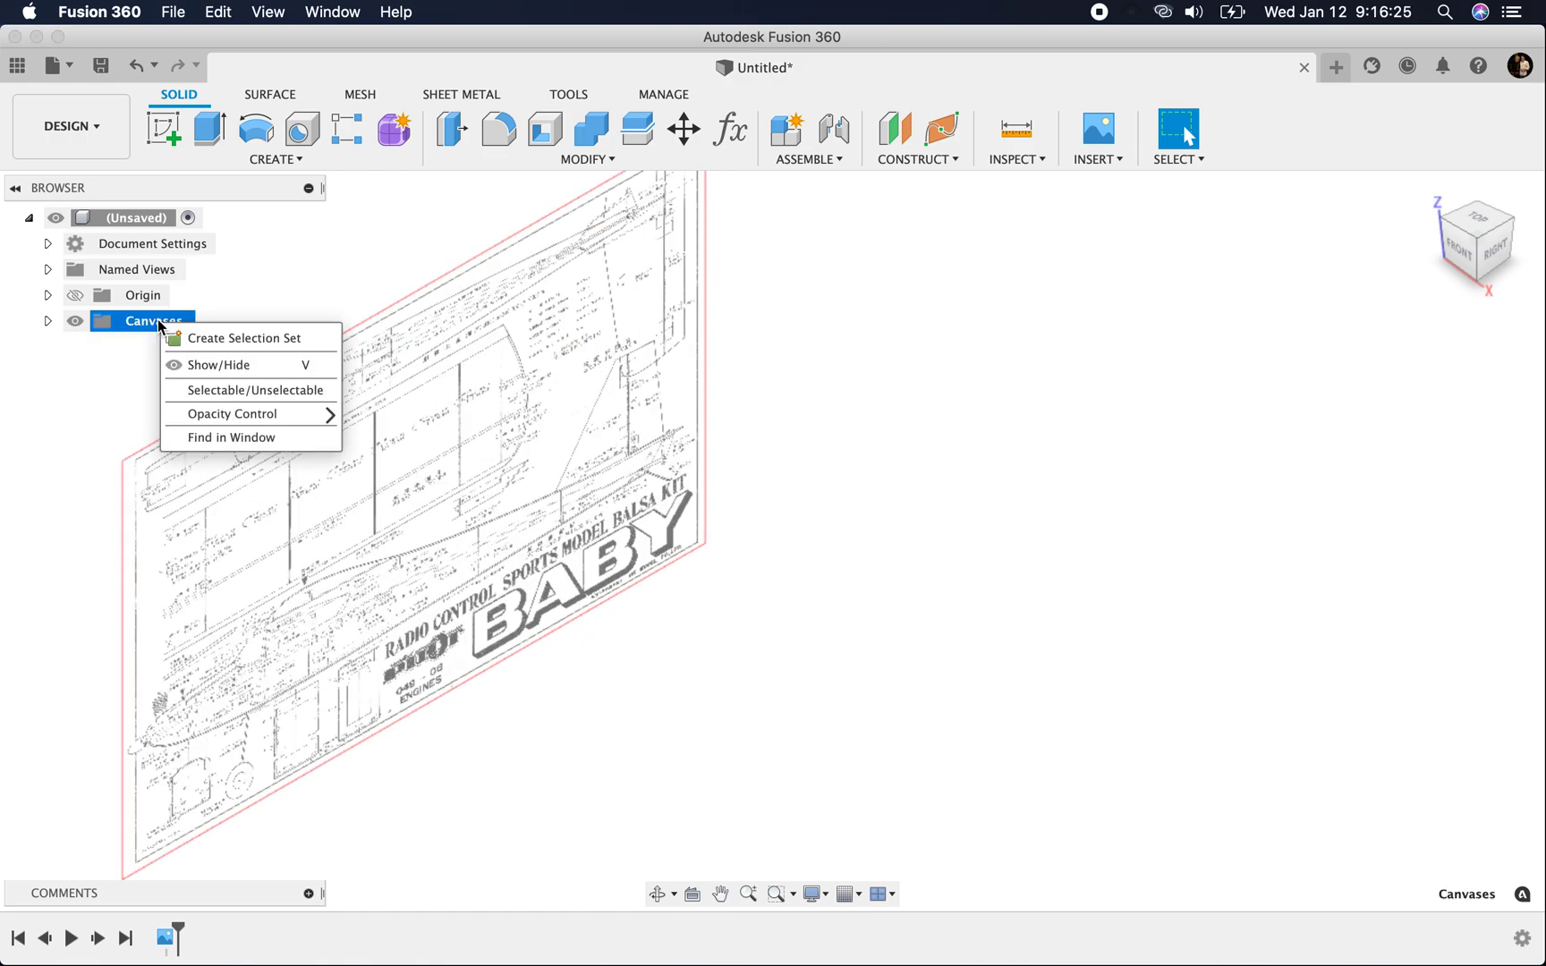
{"action": "key", "text": "Escape"}
{"action": "left_click", "coordinate": [47, 321]}
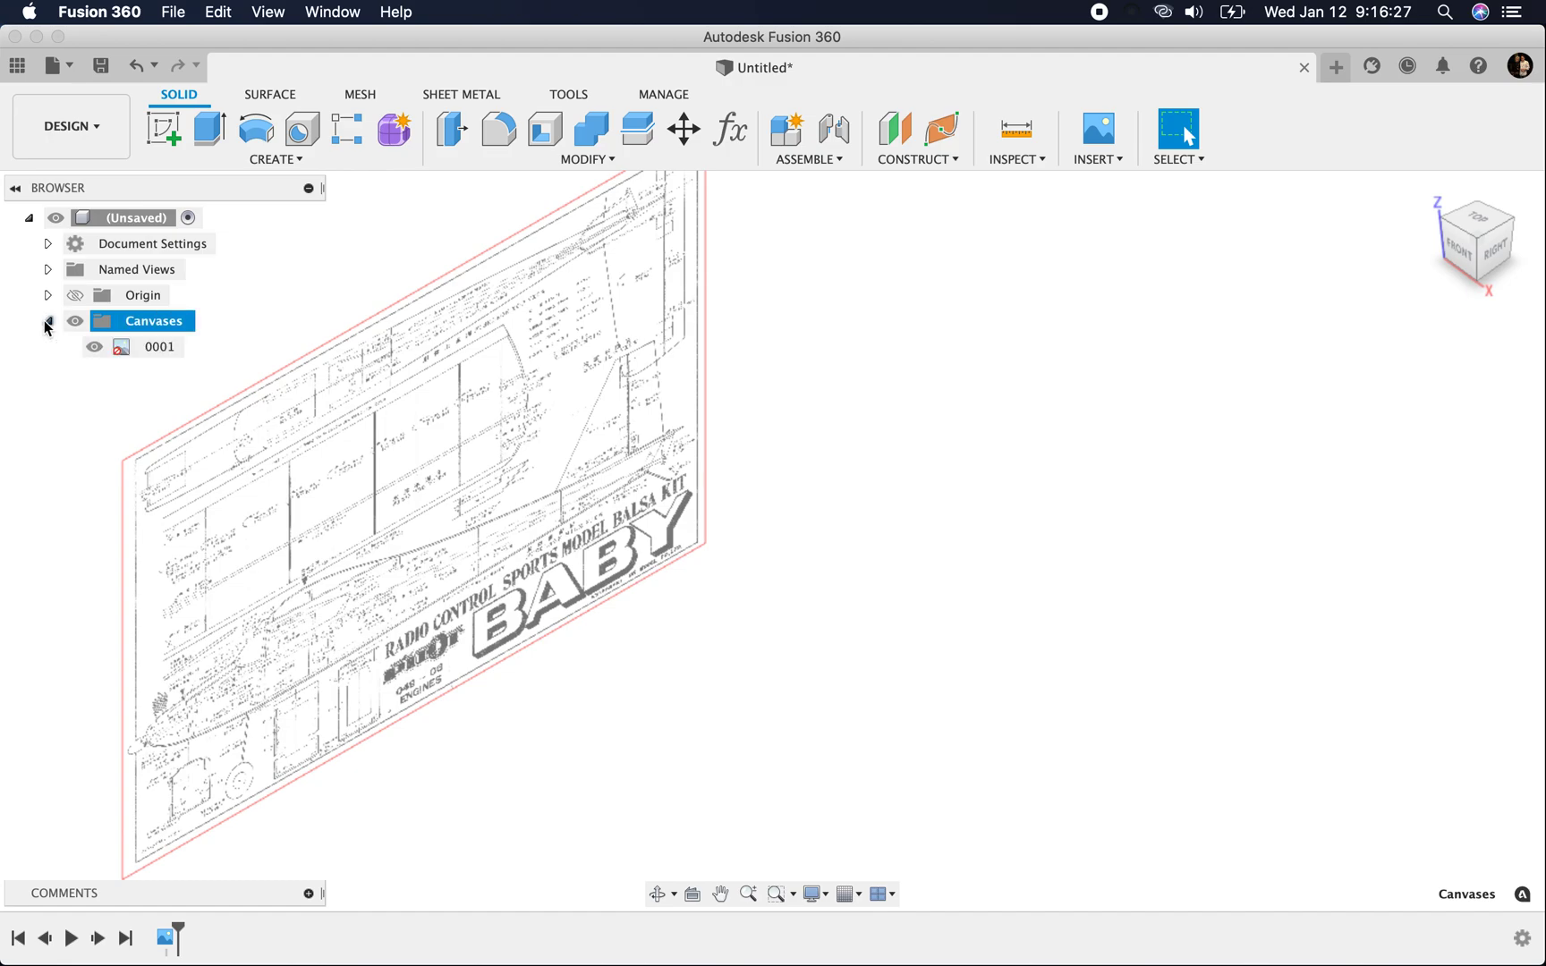
{"action": "double_click", "coordinate": [157, 349]}
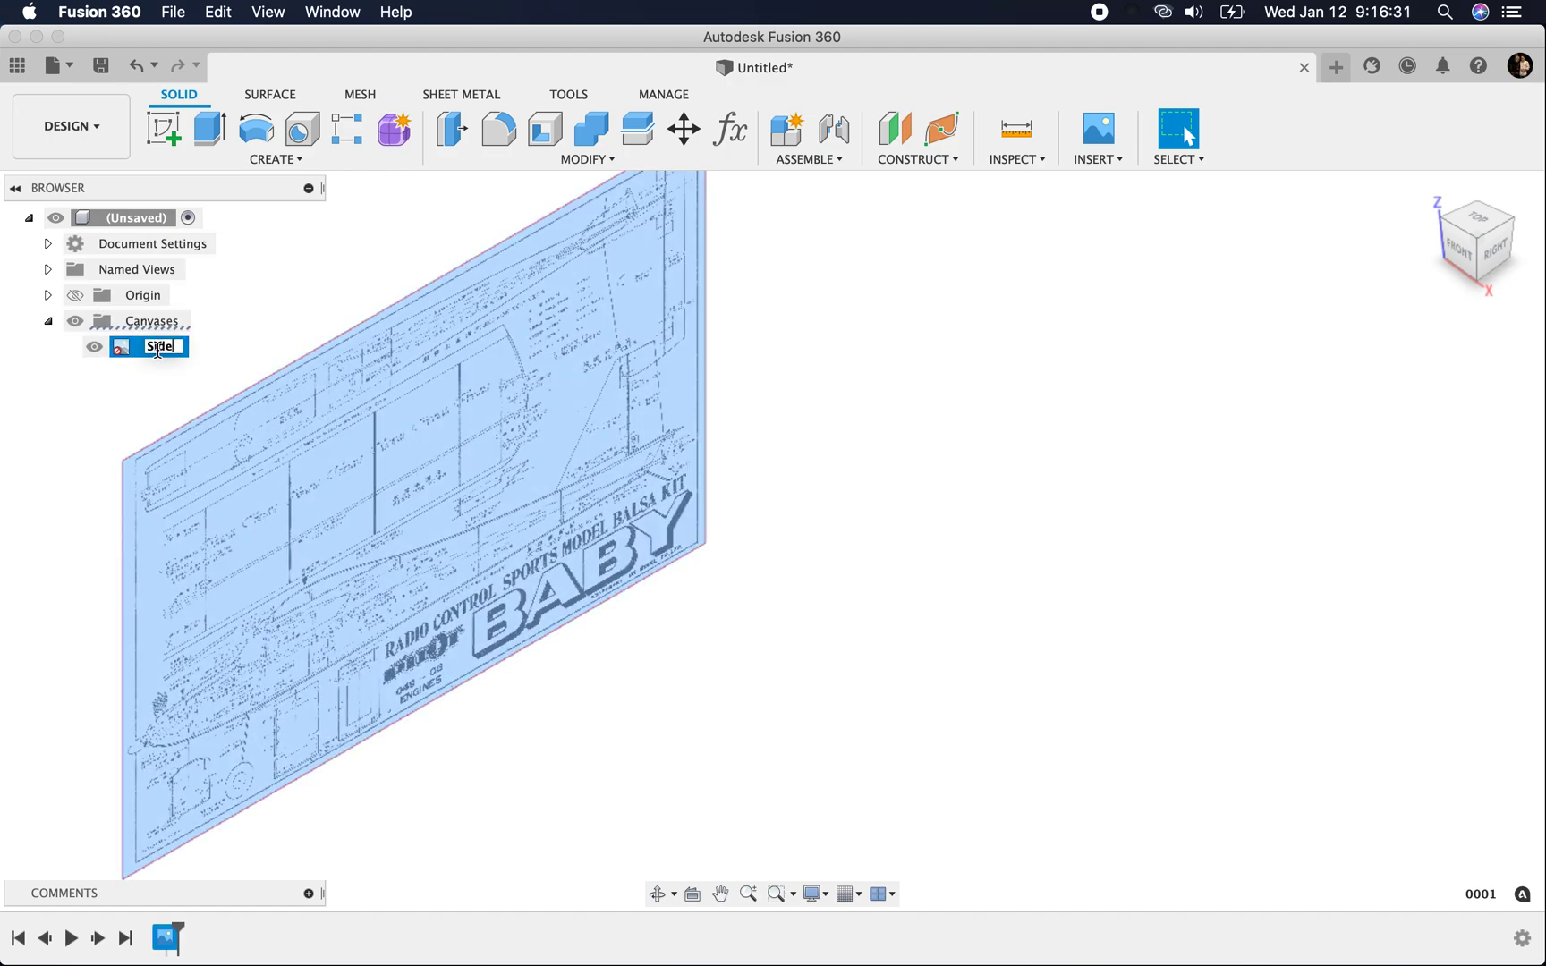
{"action": "type", "text": "Side Profile"}
{"action": "key", "text": "Return"}
{"action": "left_click", "coordinate": [215, 354]}
{"action": "right_click", "coordinate": [214, 355]}
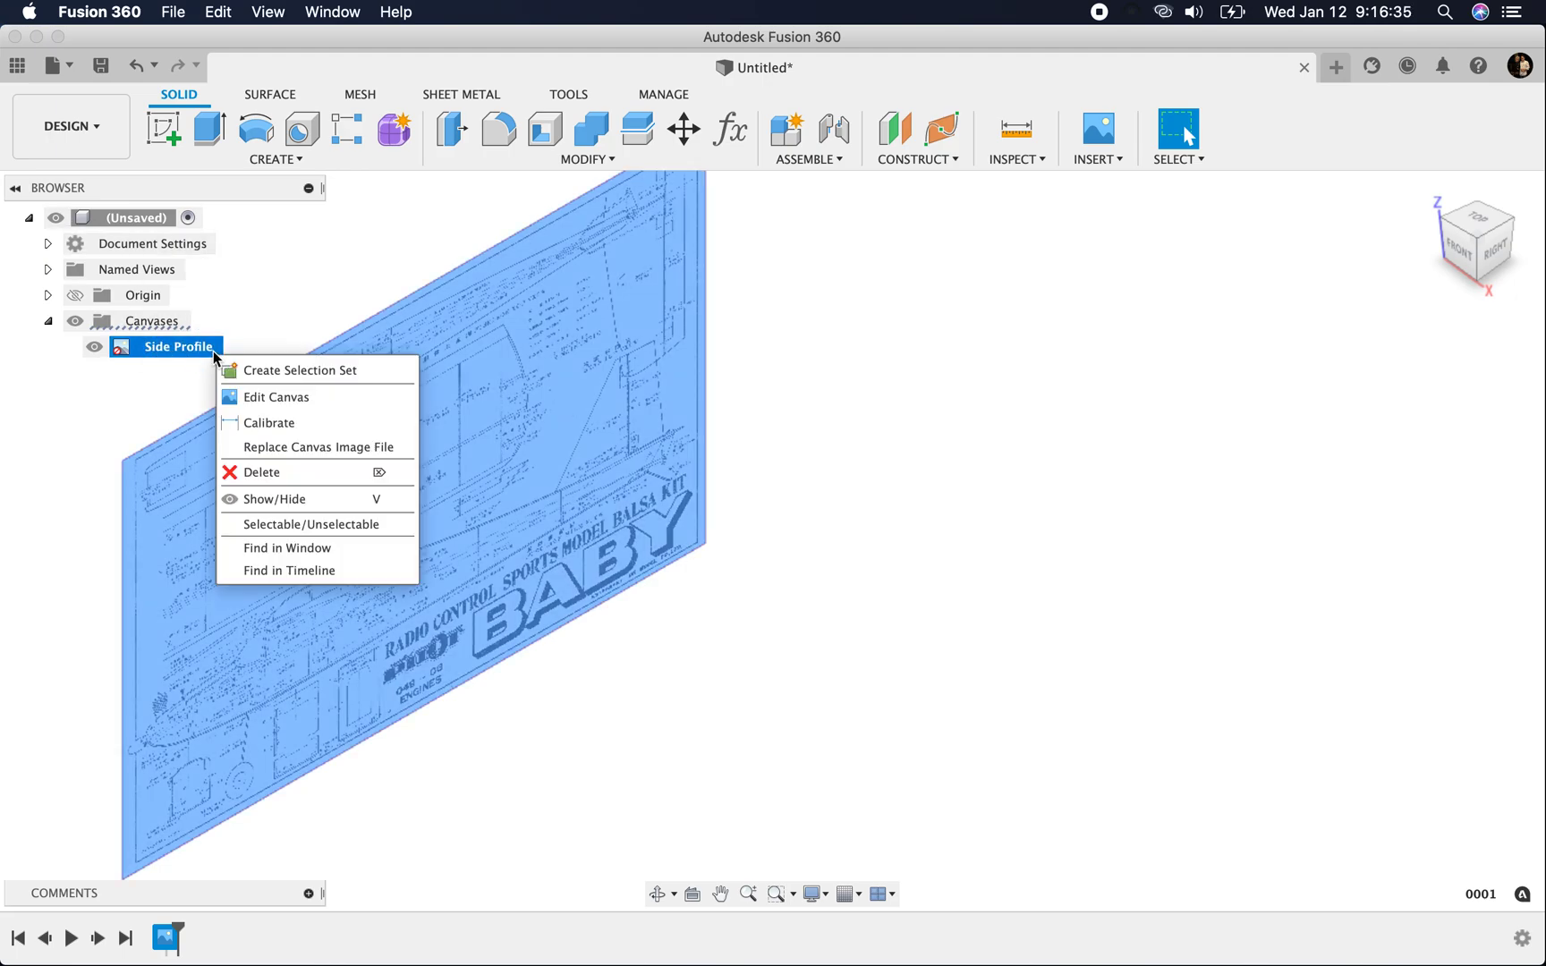
{"action": "left_click", "coordinate": [281, 425]}
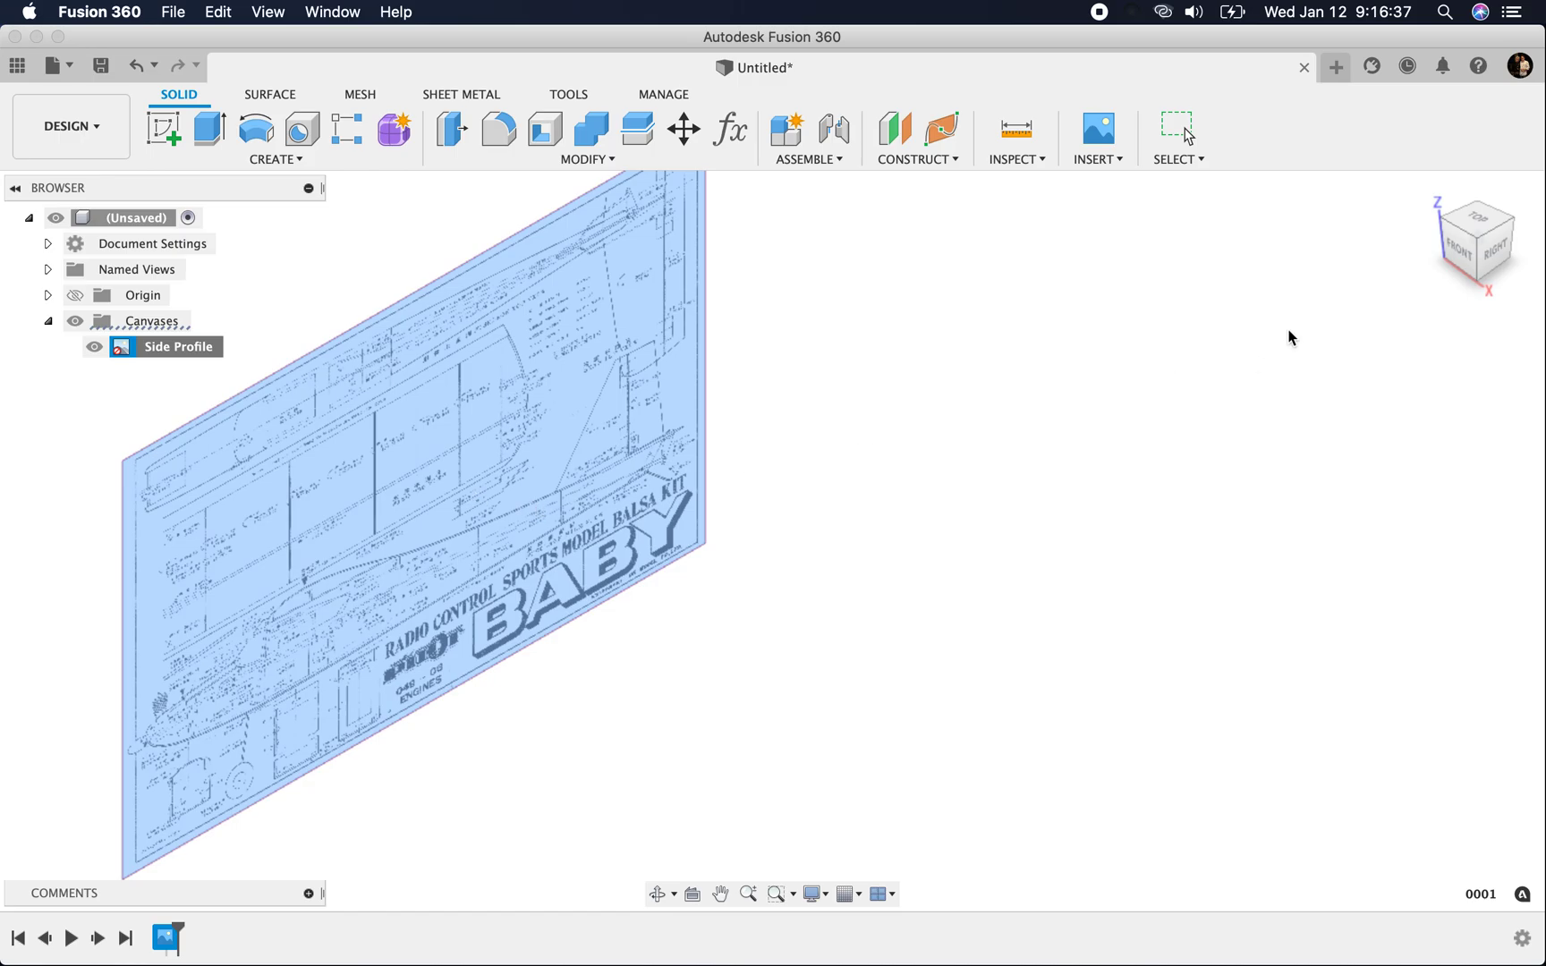
Calibrate Side Profile by measuring wing root to wing tip as 465 mm
{"action": "left_click", "coordinate": [1494, 247]}
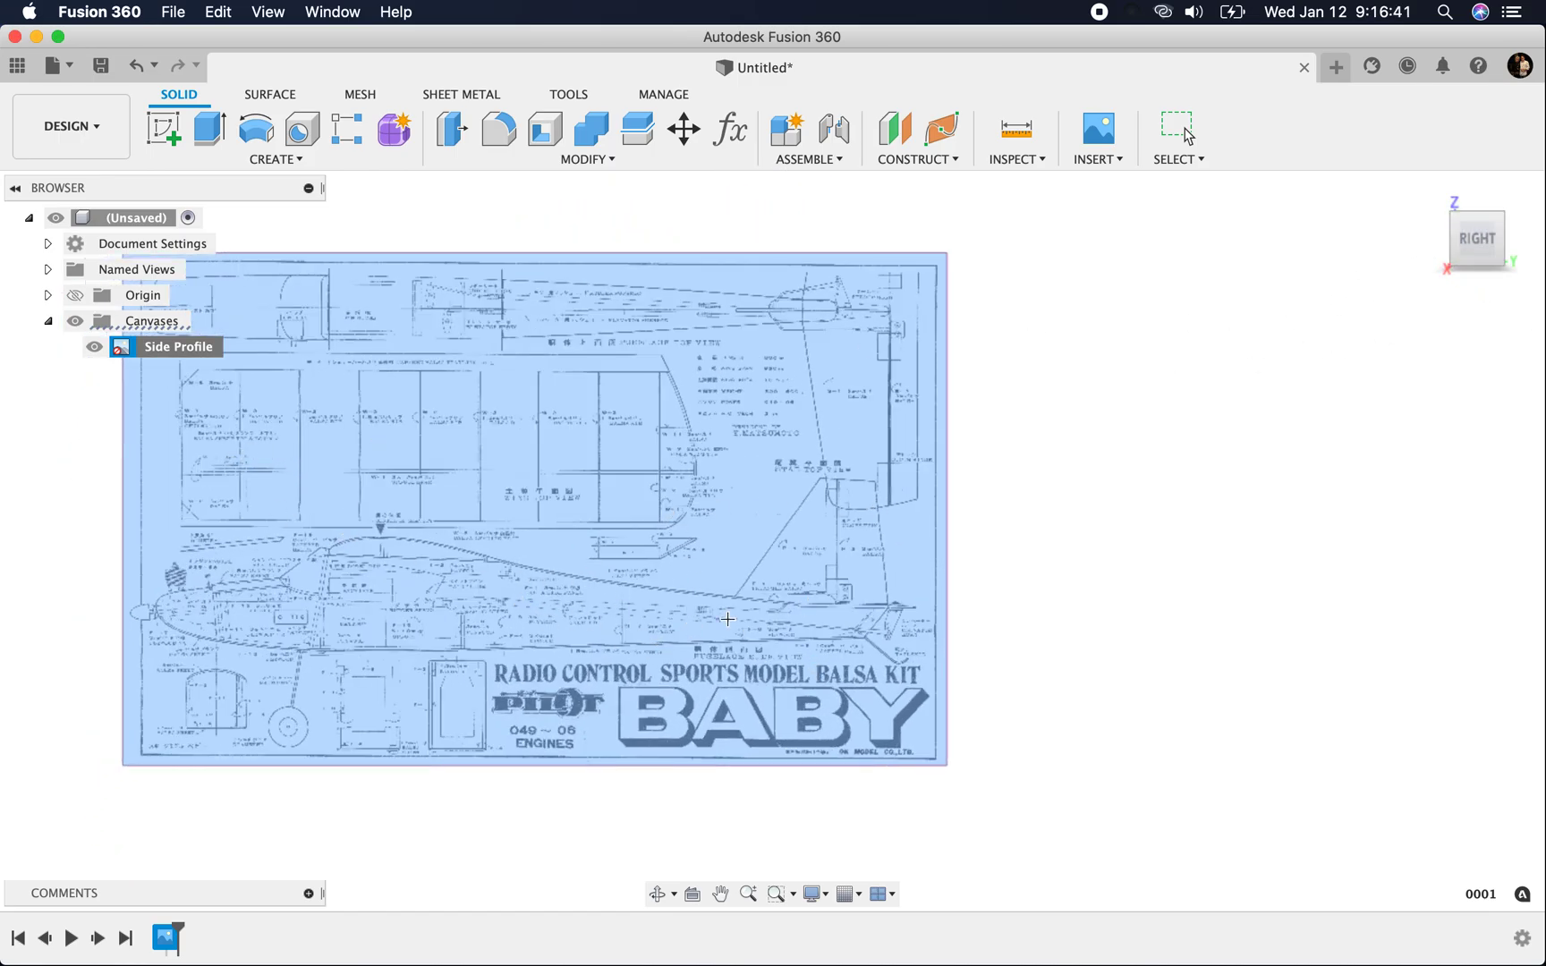
{"action": "scroll", "coordinate": [760, 391], "scroll_direction": "up", "scroll_amount": 6}
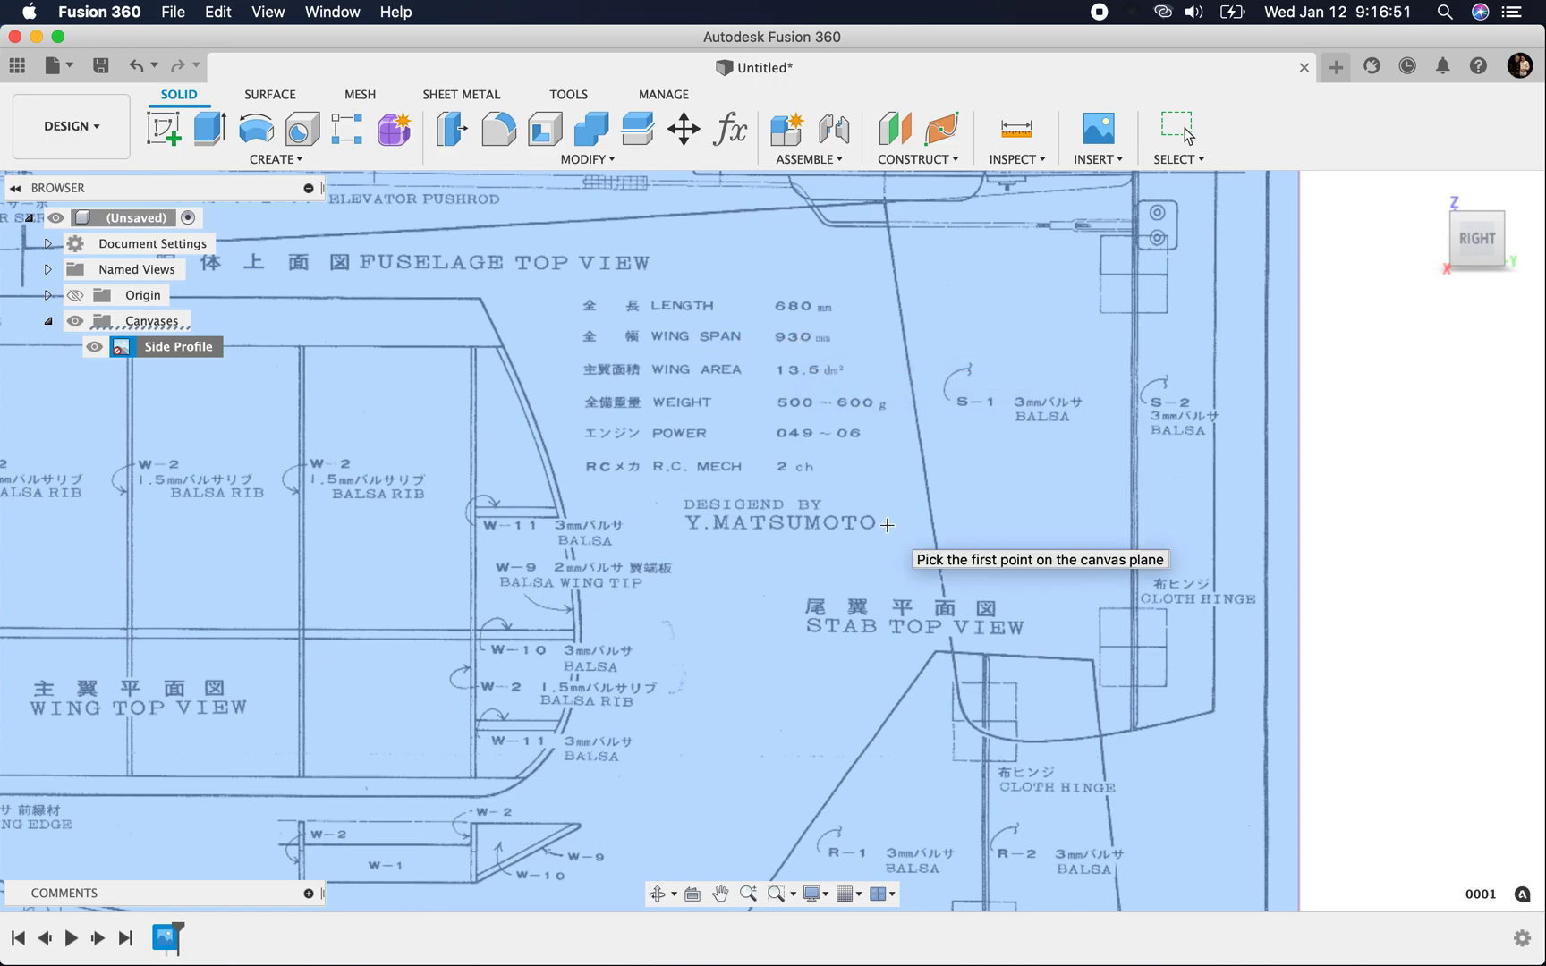
{"action": "scroll", "coordinate": [887, 525], "scroll_direction": "down", "scroll_amount": 6}
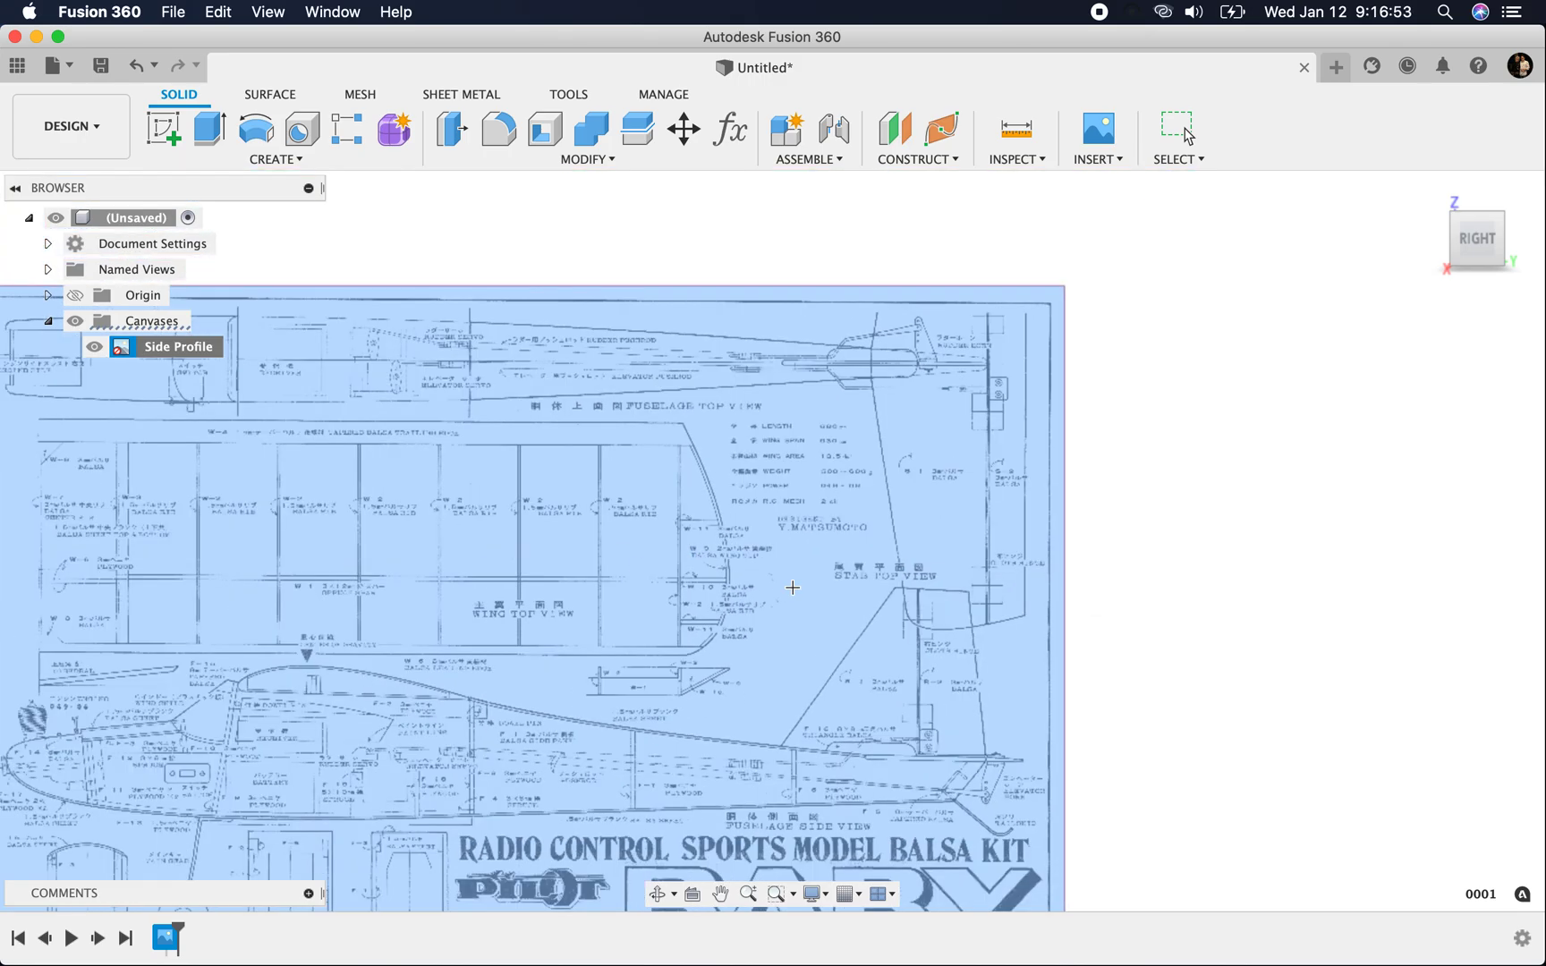
{"action": "scroll", "coordinate": [278, 601], "scroll_direction": "up", "scroll_amount": 5}
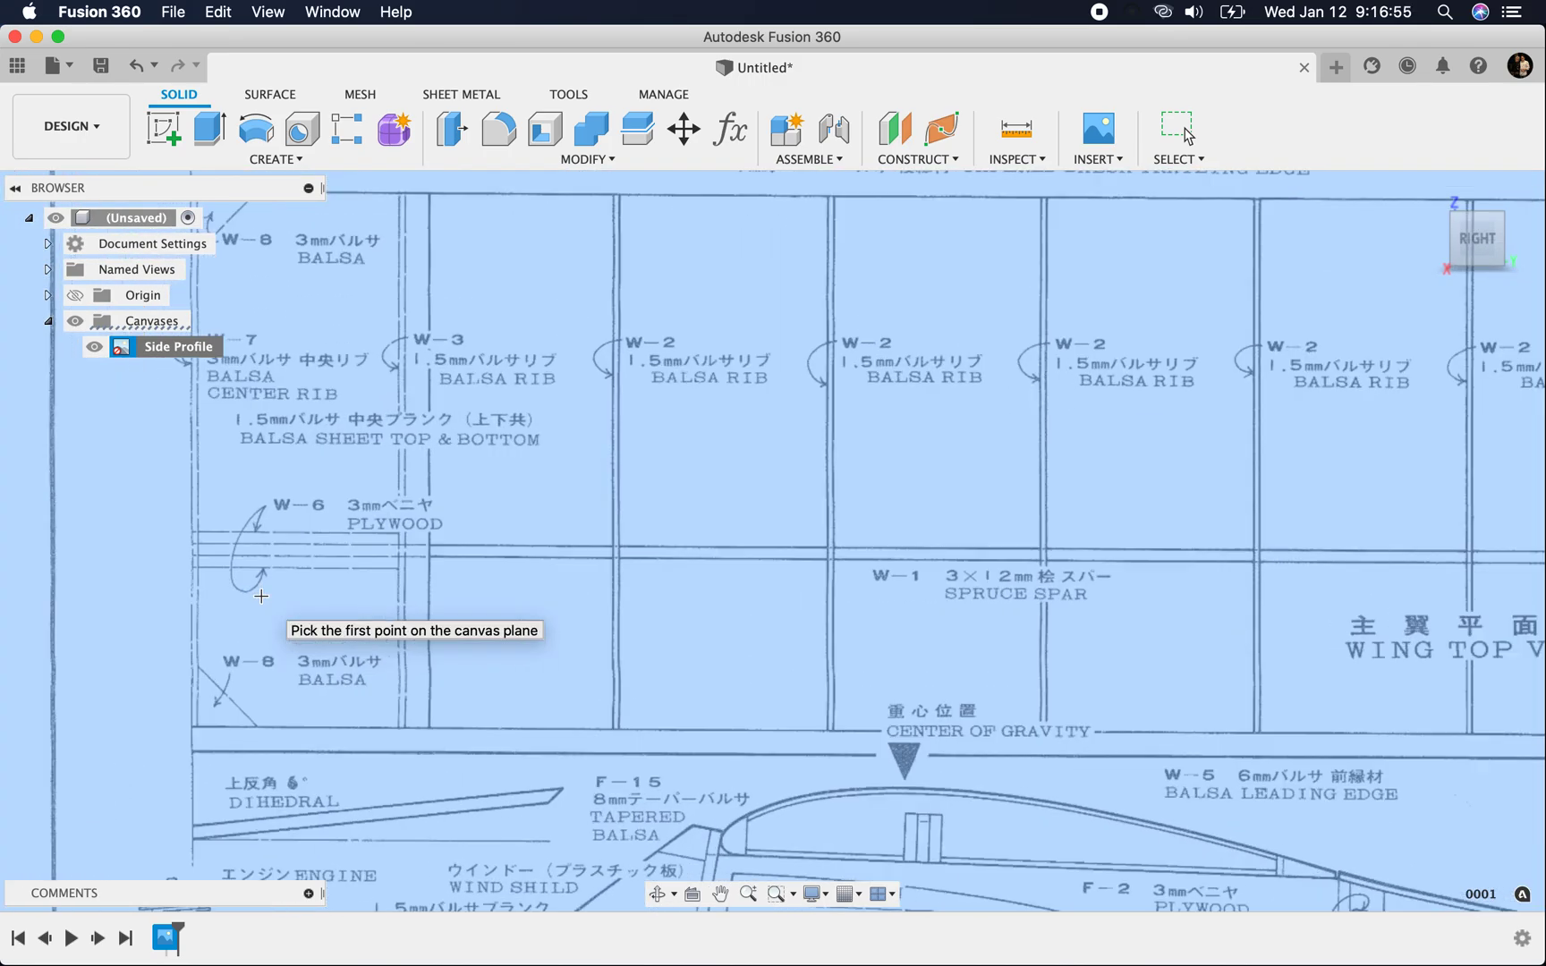
{"action": "left_click", "coordinate": [175, 540]}
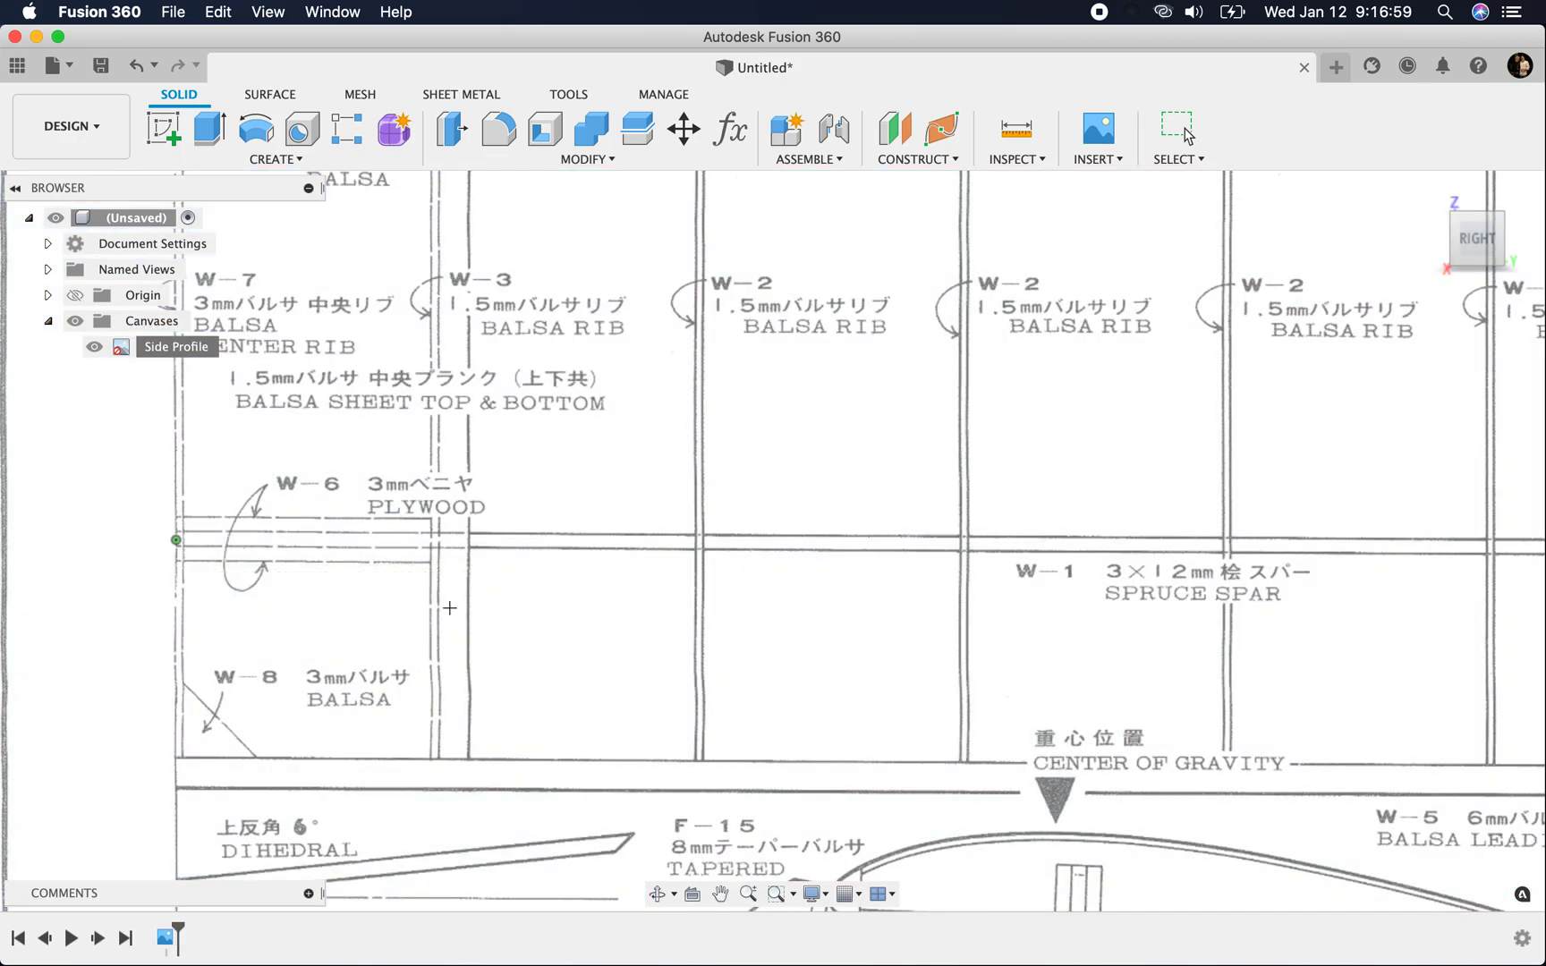
{"action": "scroll", "coordinate": [447, 607], "scroll_direction": "down", "scroll_amount": 4}
{"action": "scroll", "coordinate": [1136, 611], "scroll_direction": "up", "scroll_amount": 5}
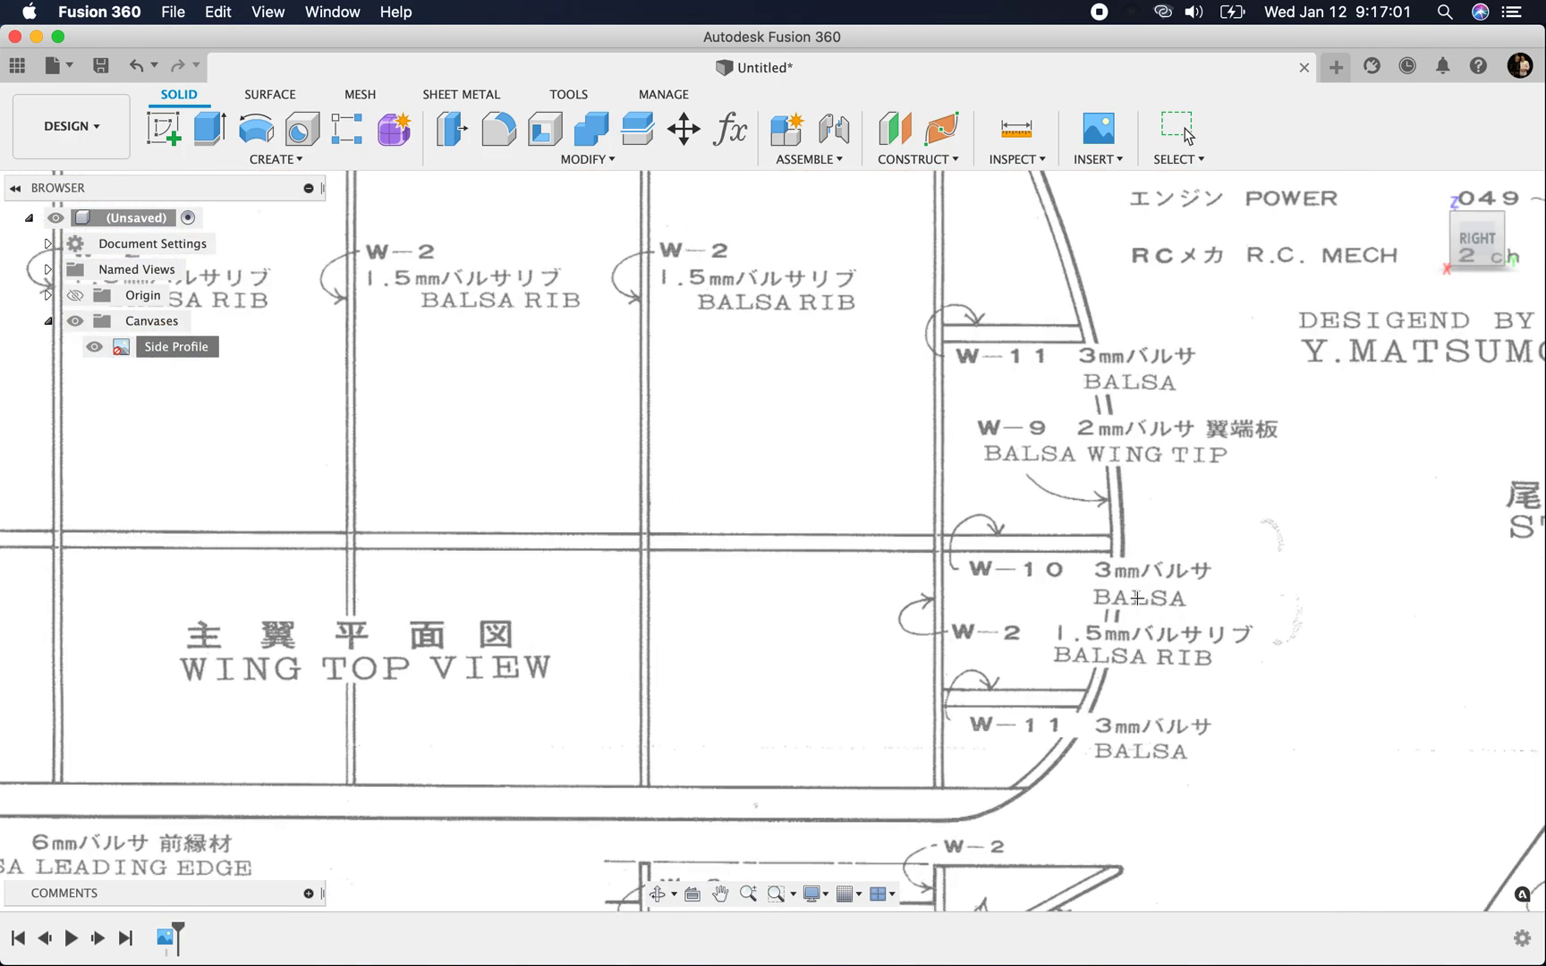
{"action": "left_click", "coordinate": [1119, 519]}
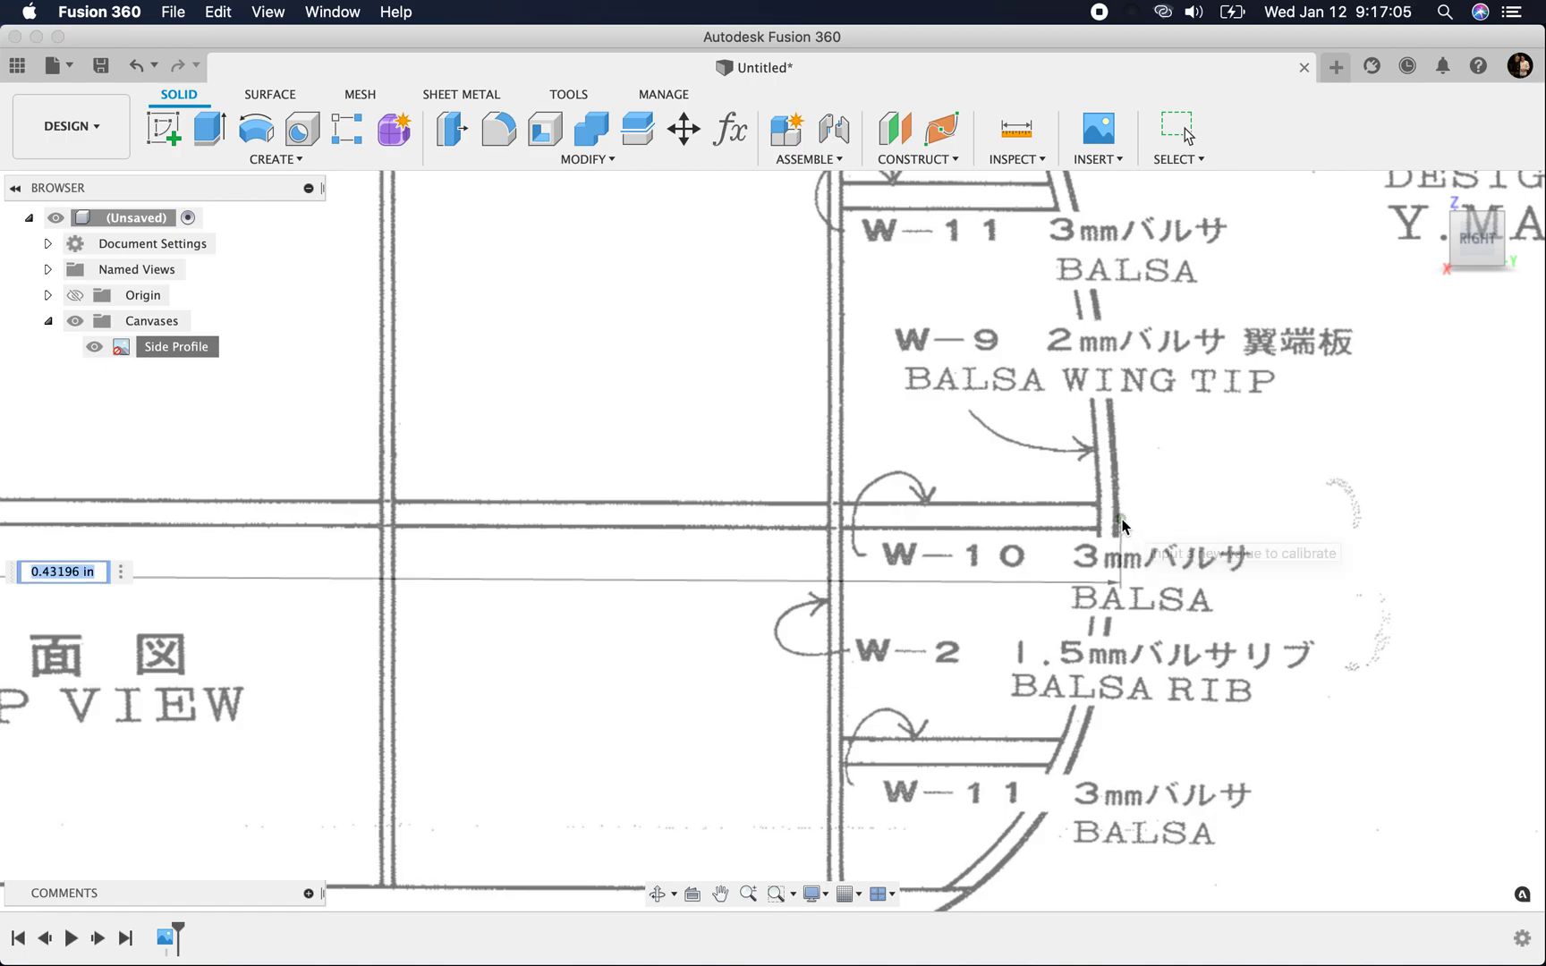
{"action": "type", "text": "465 mm"}
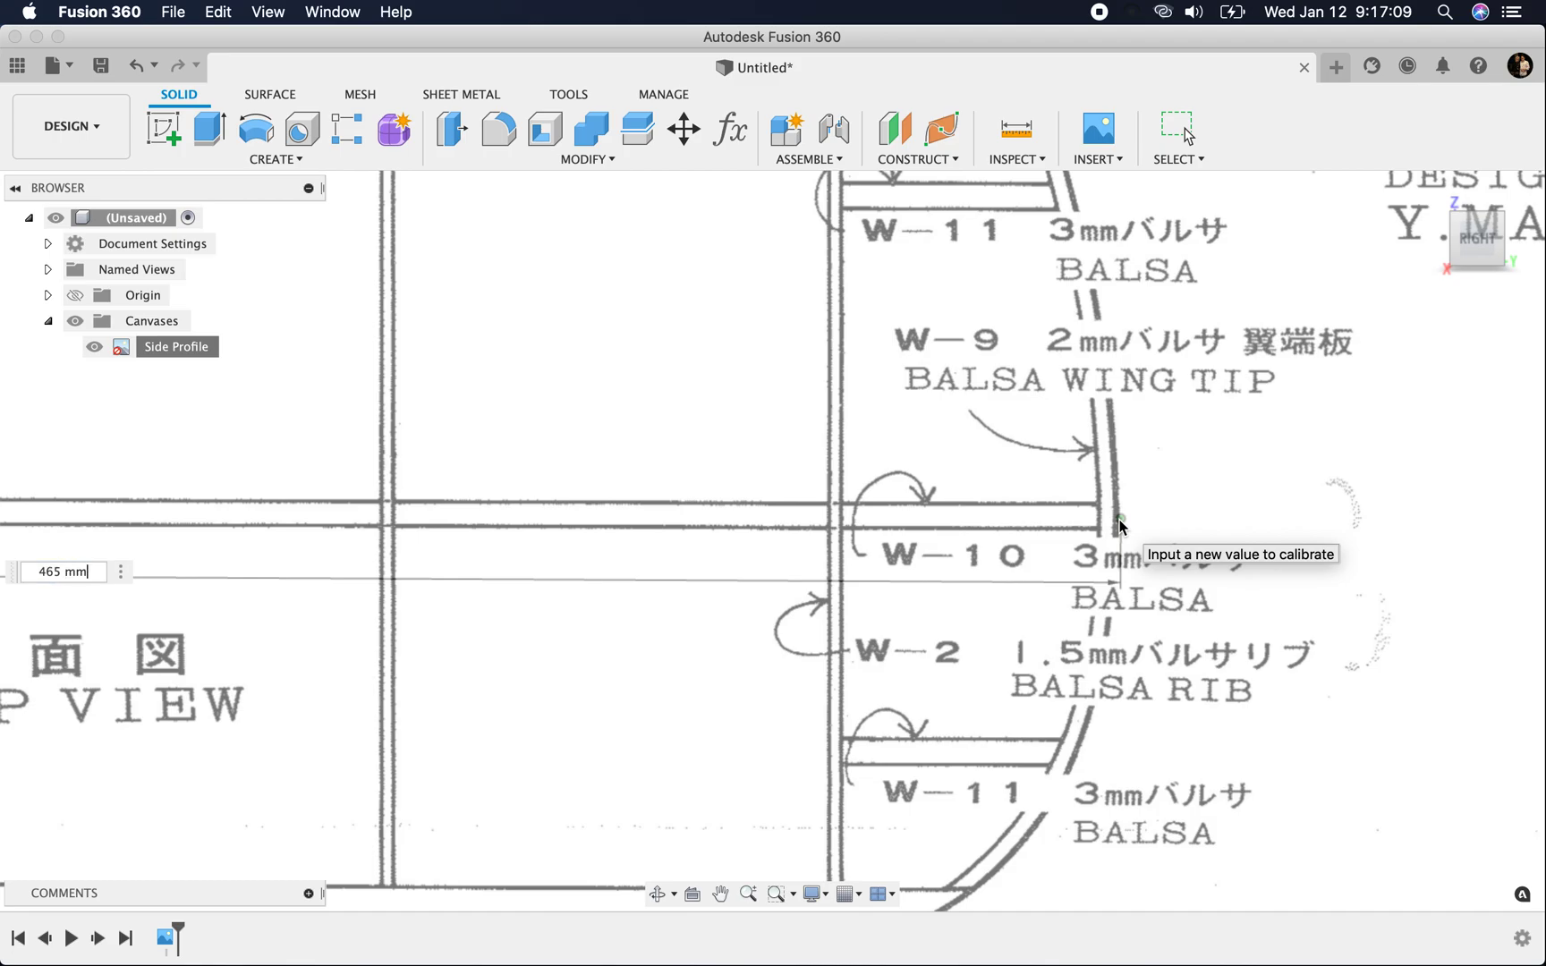
{"action": "key", "text": "Return"}
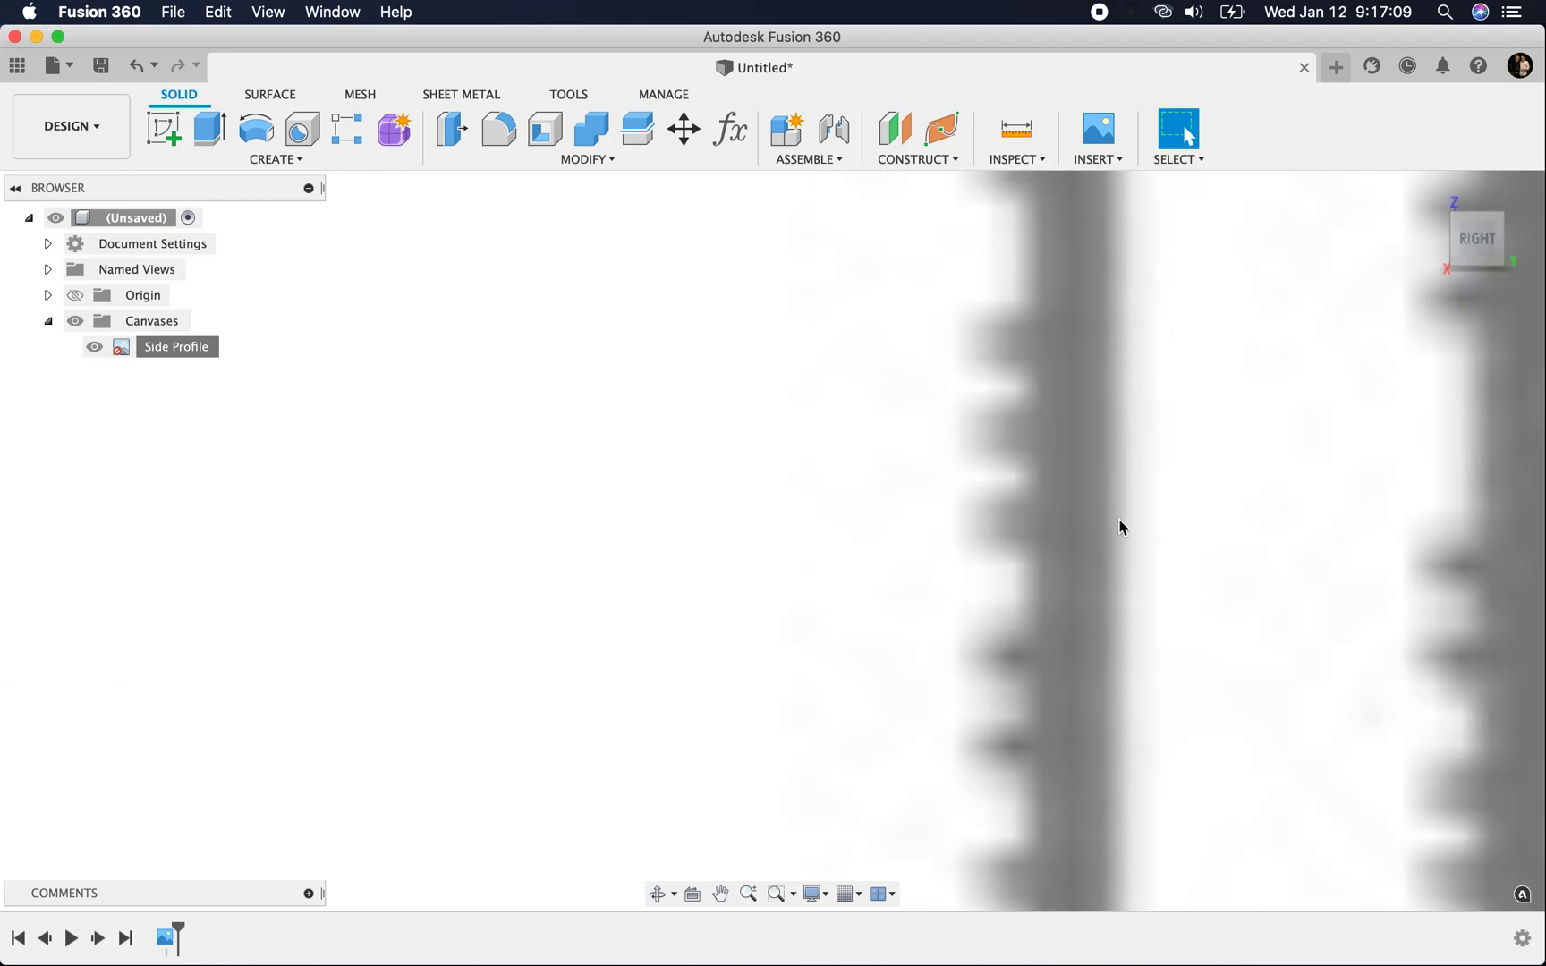
View the side plan from the Right face and turn on the Origin's visibility
{"action": "left_click", "coordinate": [1430, 190]}
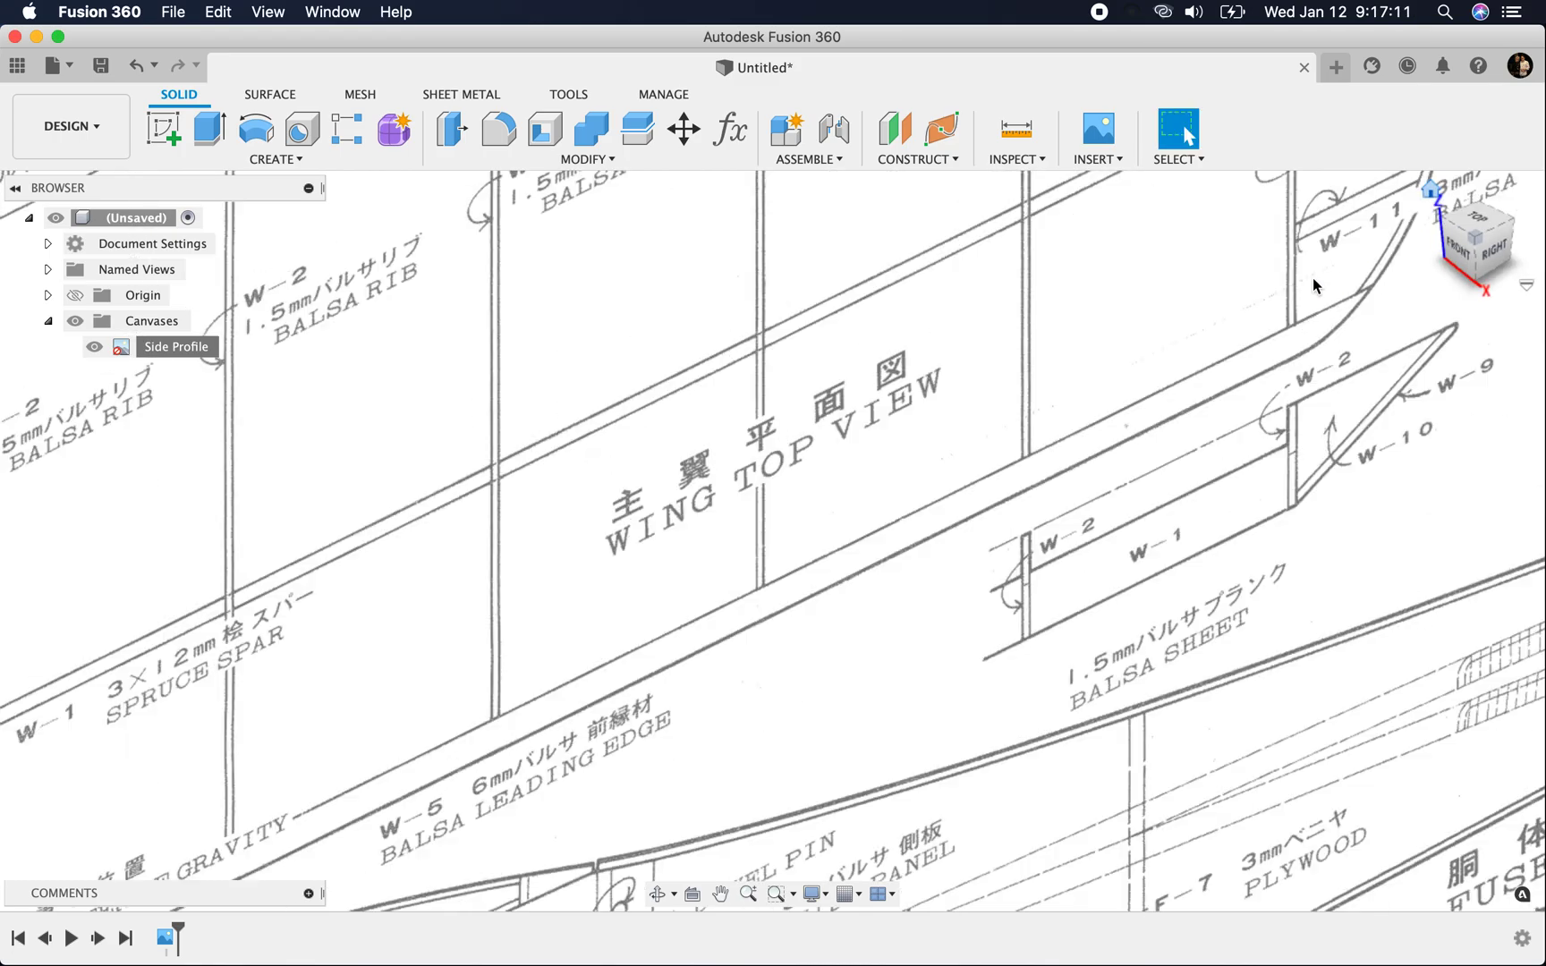
{"action": "left_click", "coordinate": [1494, 255]}
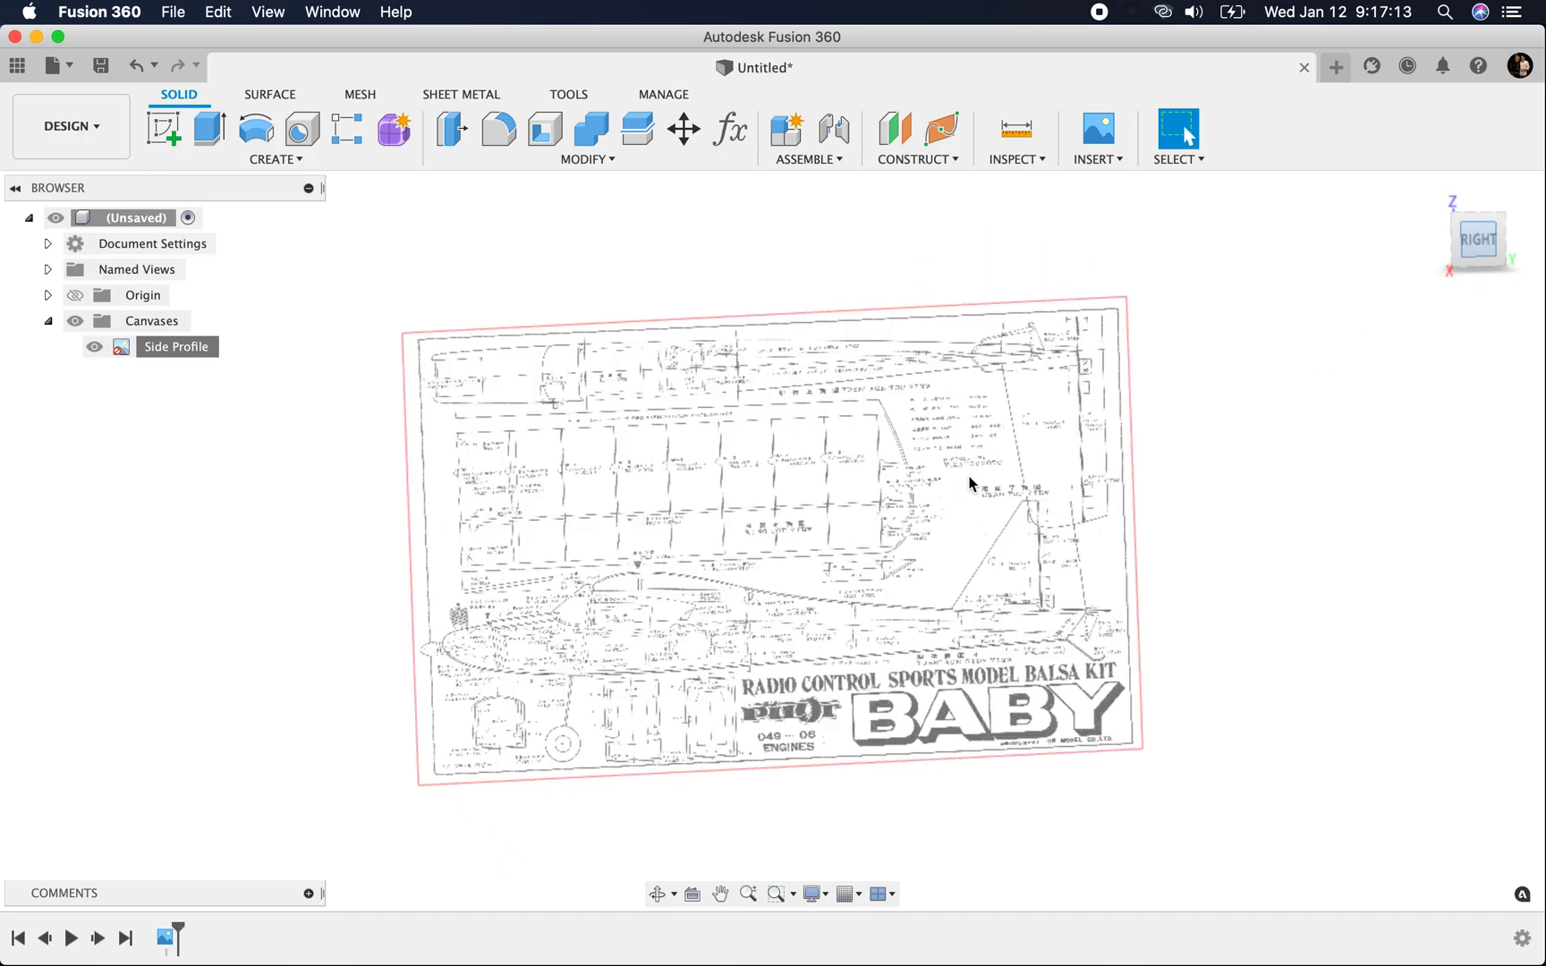
{"action": "scroll", "coordinate": [604, 639], "scroll_direction": "up", "scroll_amount": 3}
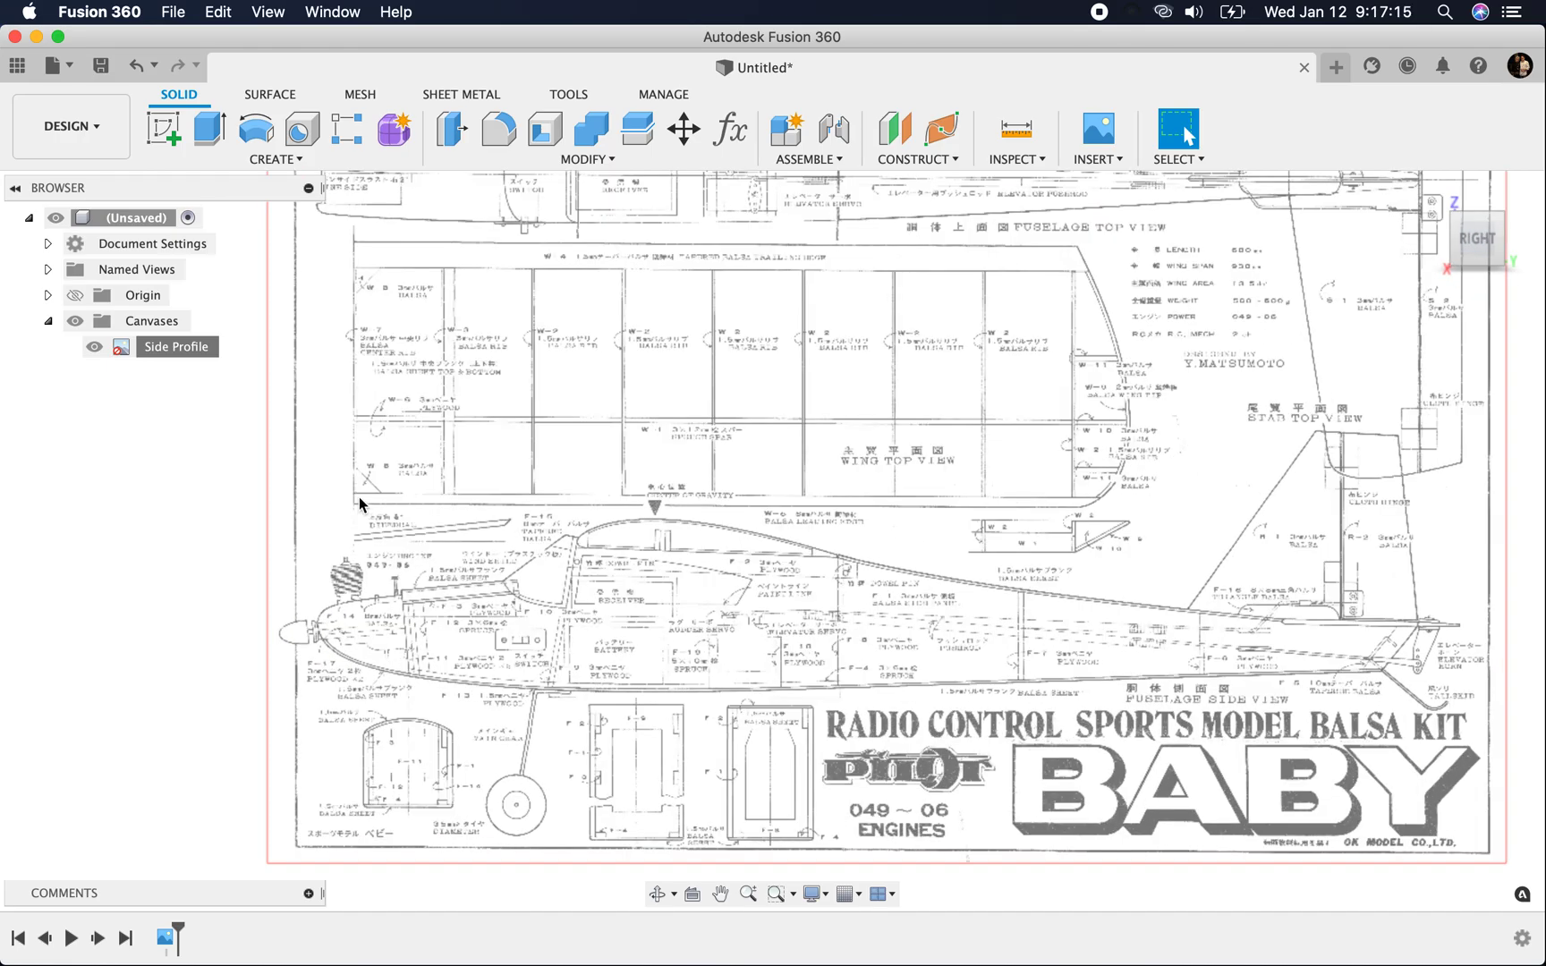
{"action": "left_click", "coordinate": [75, 295]}
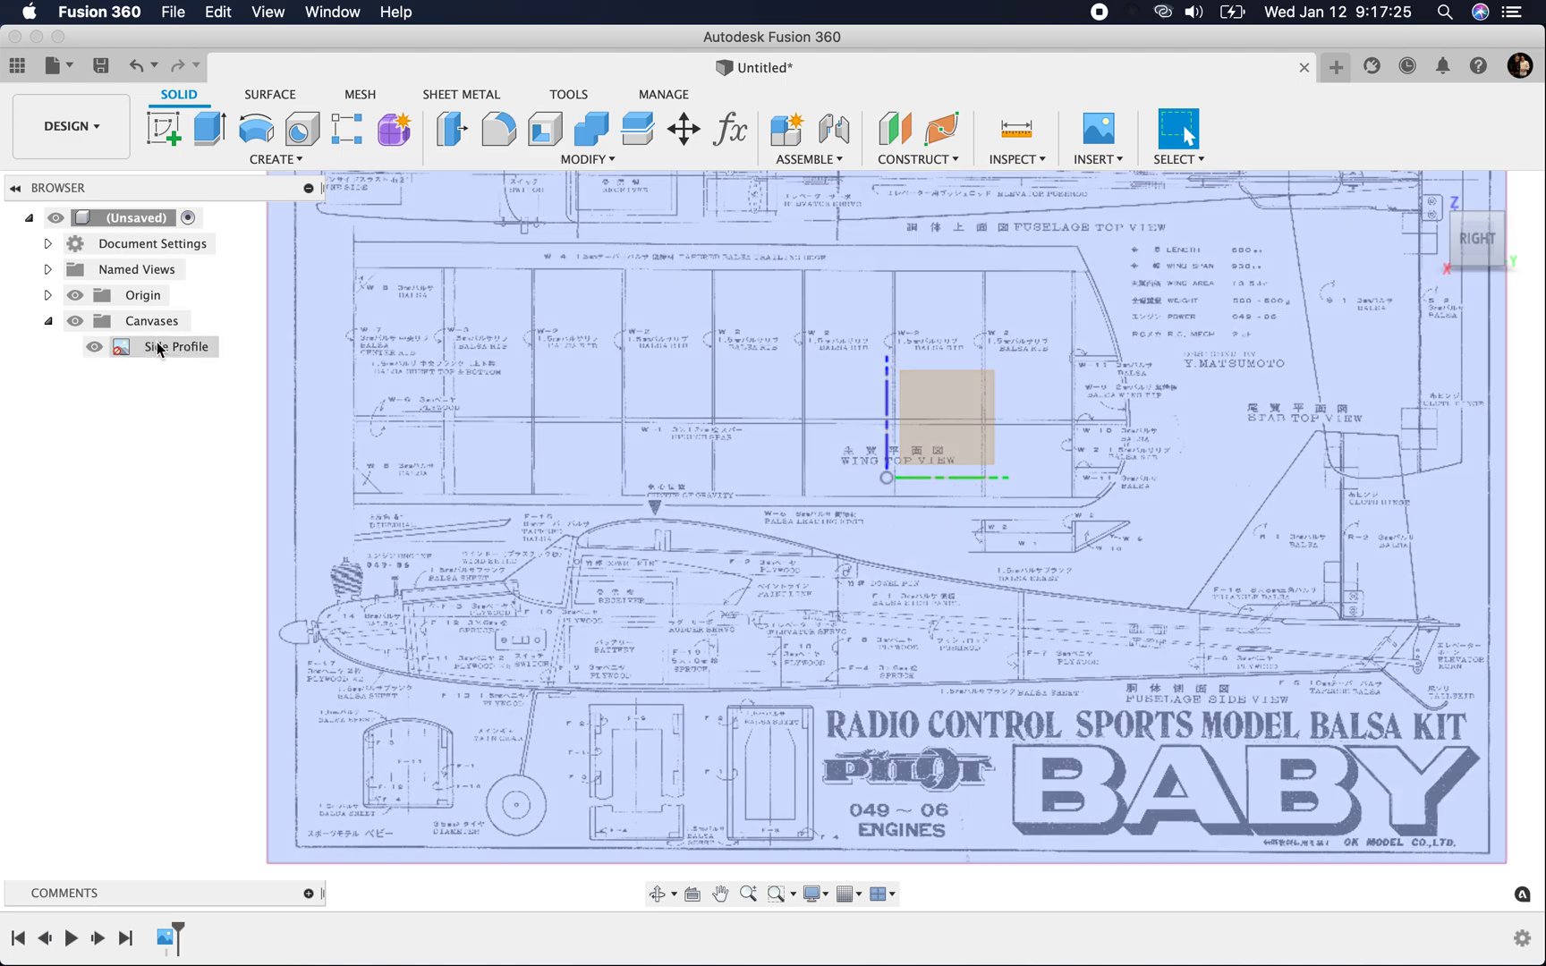
Move the Side Profile canvas (Y distance 1.308 in) so the origin sits below the CG mark
{"action": "right_click", "coordinate": [161, 349]}
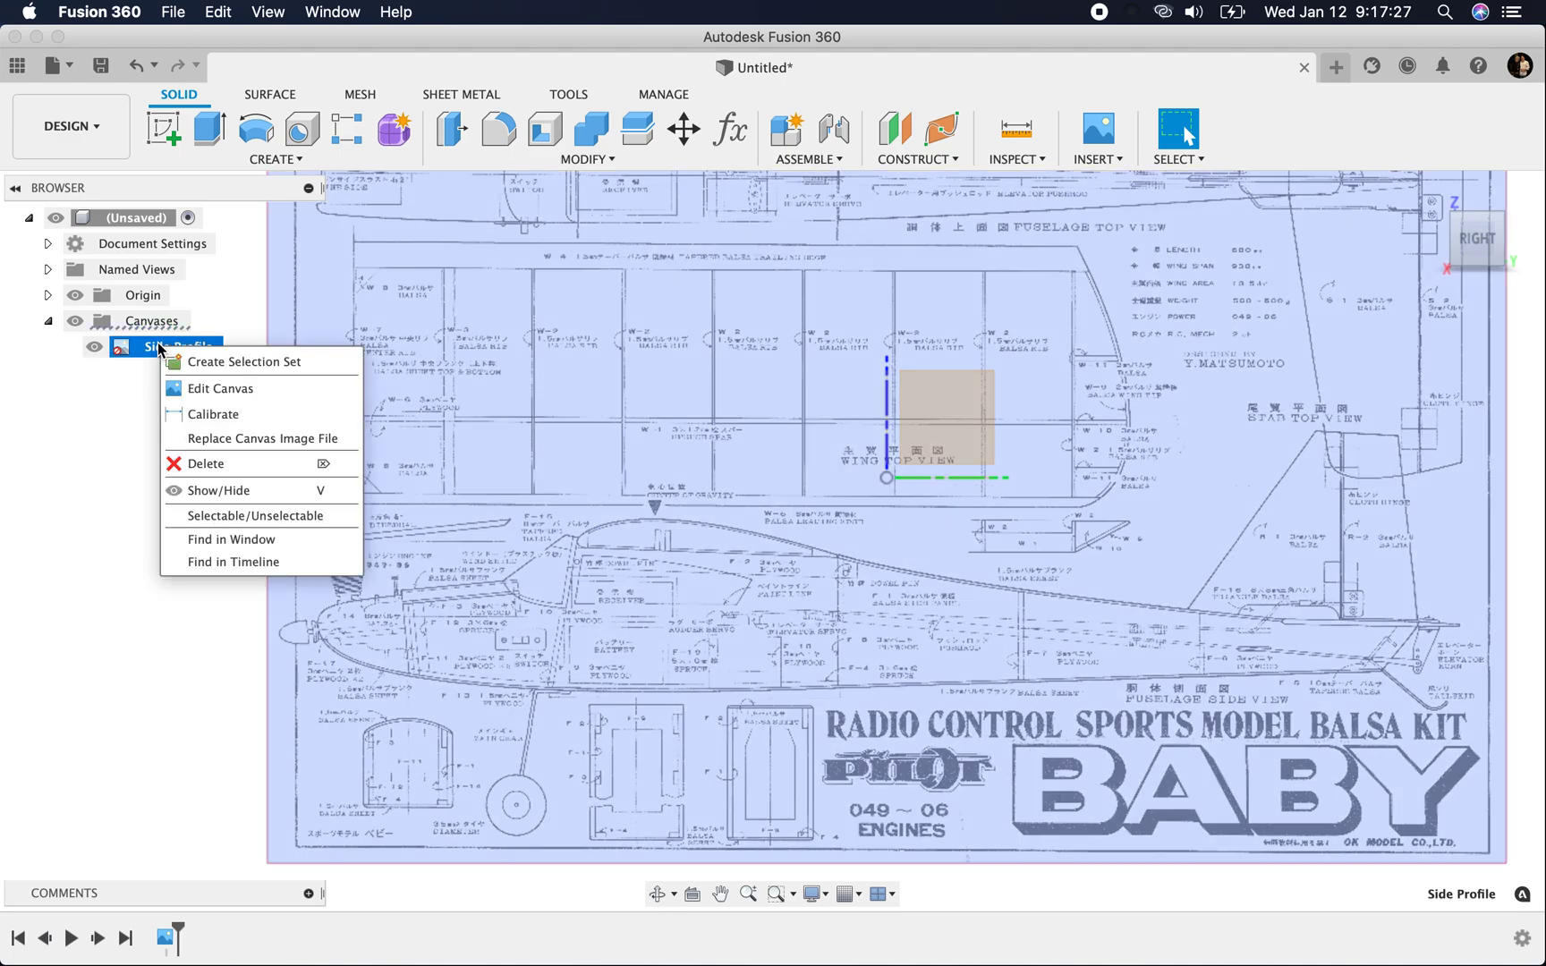
{"action": "left_click", "coordinate": [198, 389]}
{"action": "left_click_drag", "start_coordinate": [886, 413], "coordinate": [886, 332]}
{"action": "left_click_drag", "start_coordinate": [948, 394], "coordinate": [1182, 405]}
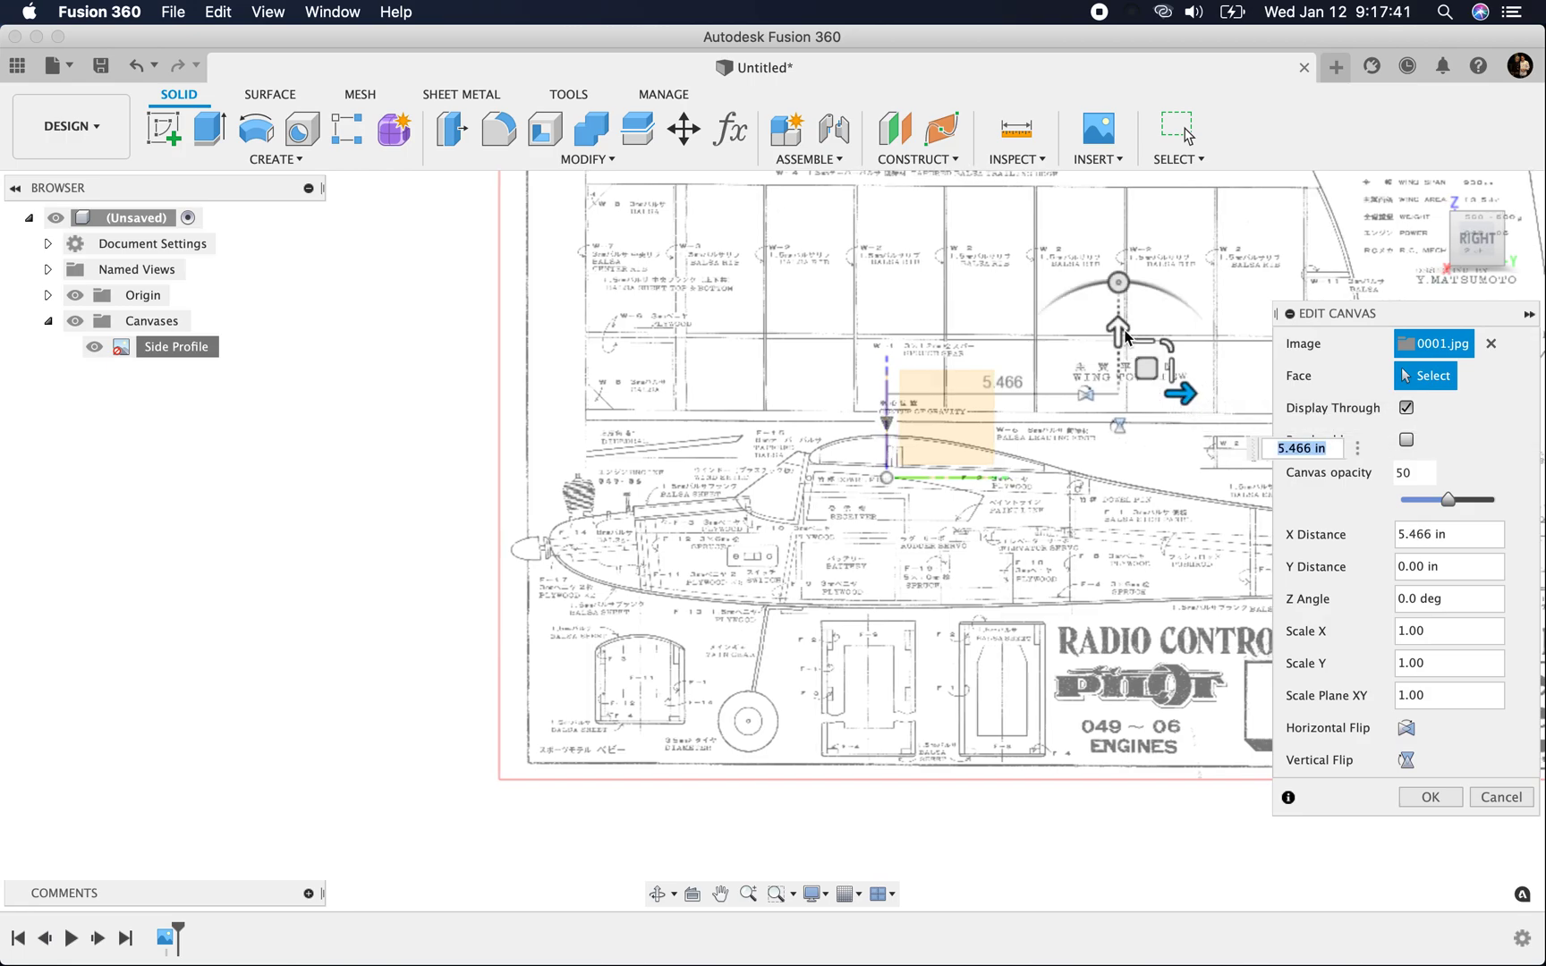
{"action": "left_click_drag", "start_coordinate": [1119, 326], "coordinate": [1119, 282]}
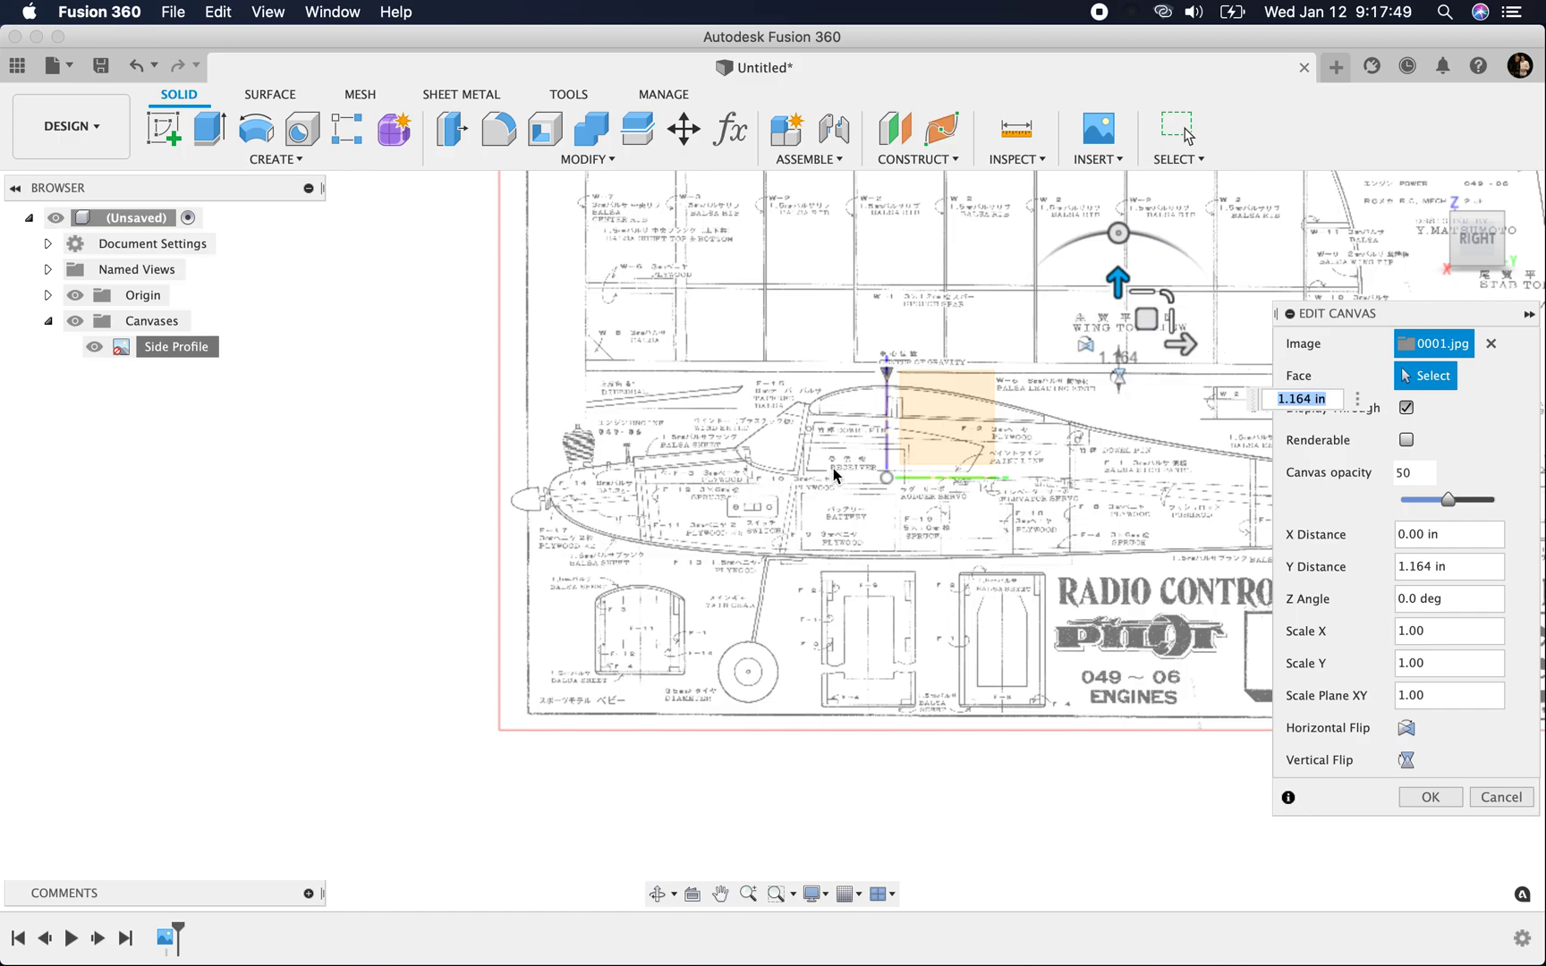
{"action": "scroll", "coordinate": [834, 467], "scroll_direction": "up", "scroll_amount": 5}
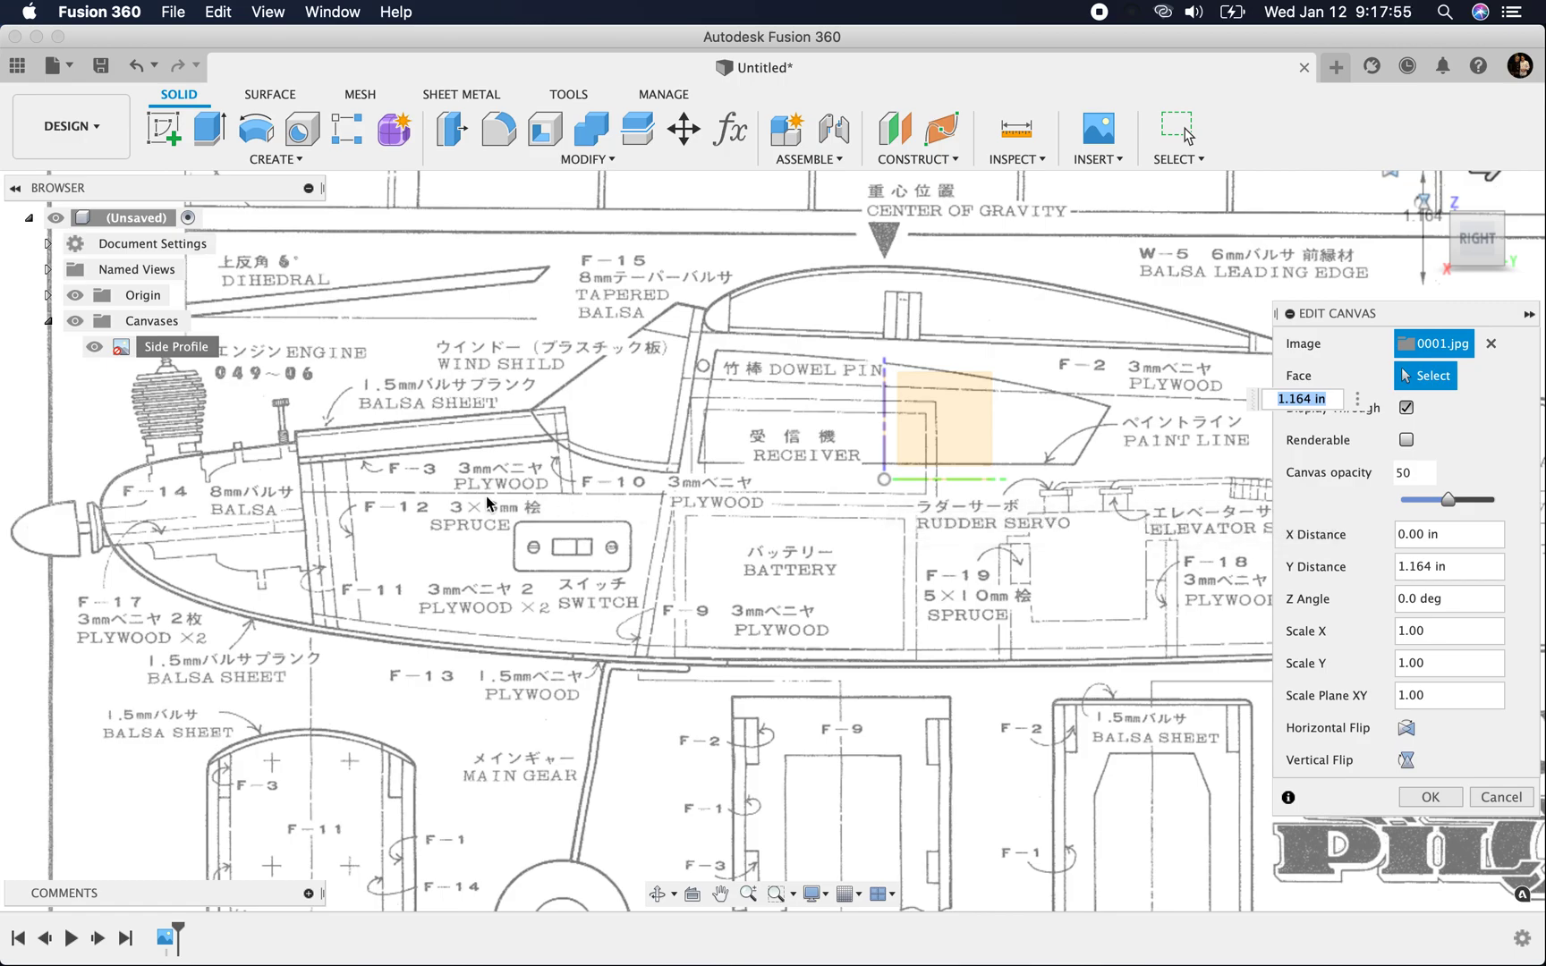
{"action": "scroll", "coordinate": [942, 615], "scroll_direction": "down", "scroll_amount": 2}
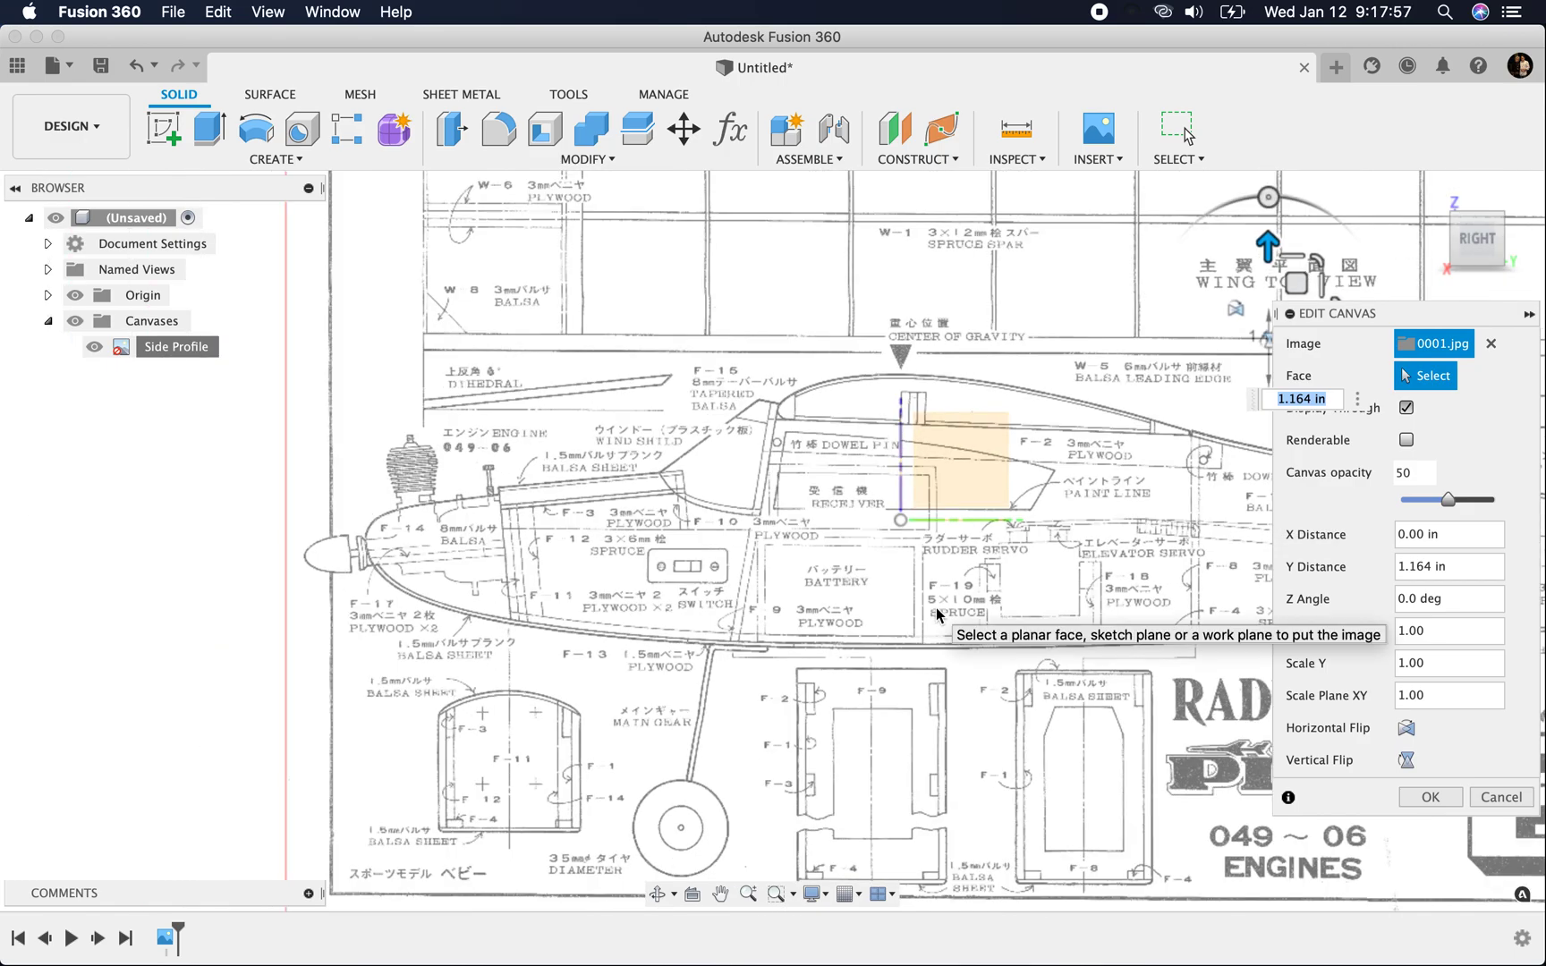
{"action": "left_click_drag", "start_coordinate": [1268, 241], "coordinate": [1267, 234]}
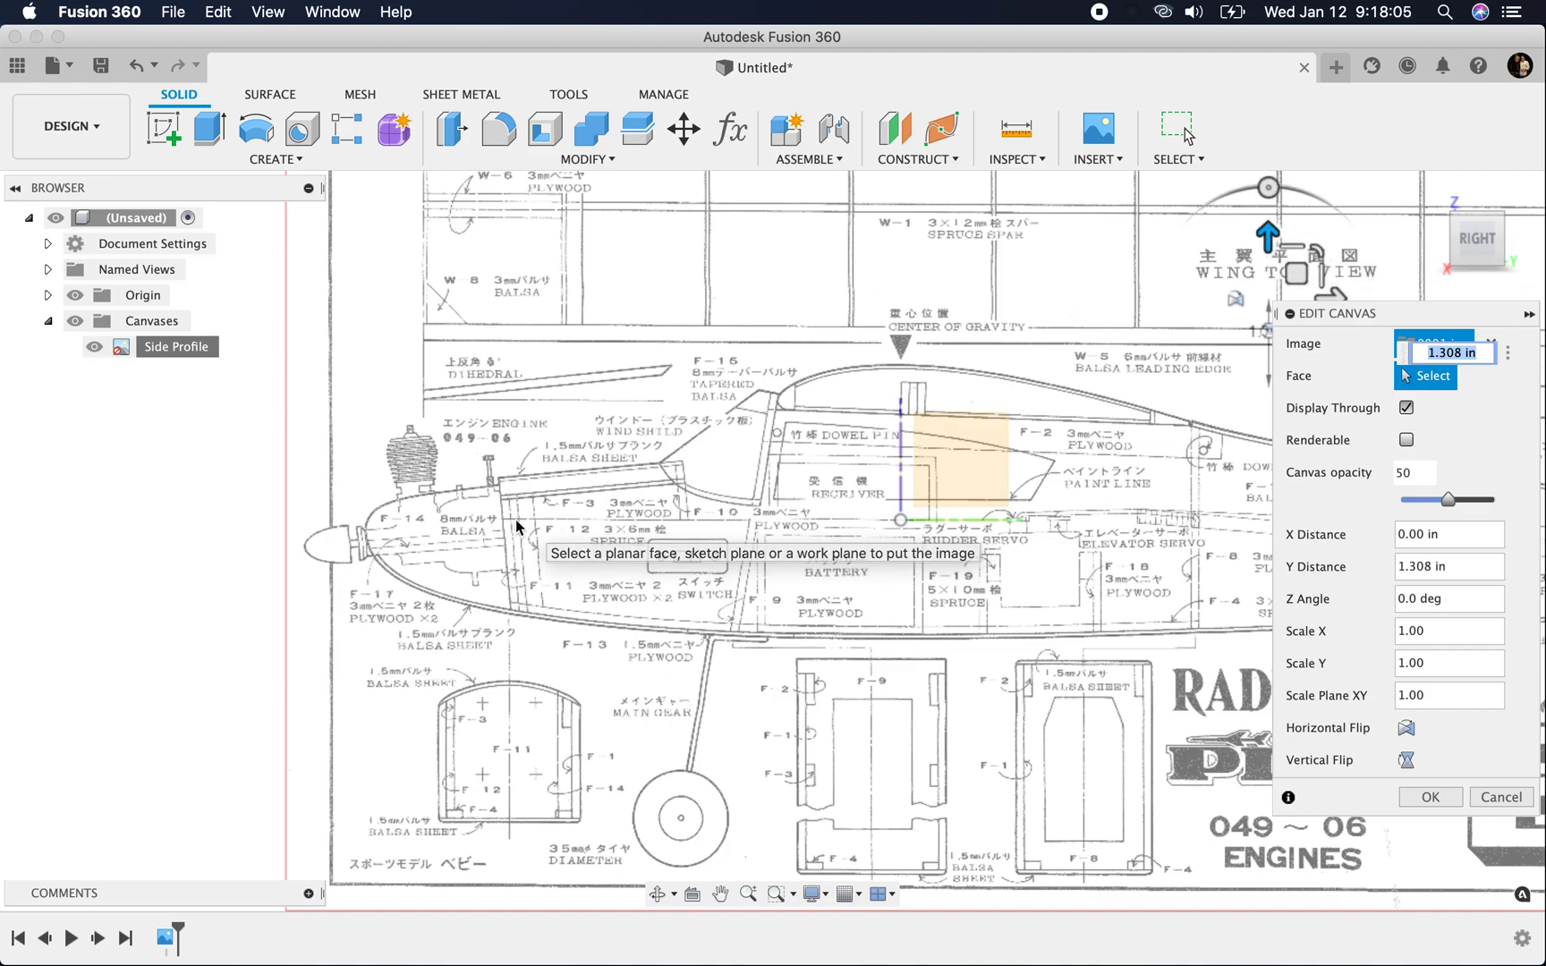
{"action": "left_click", "coordinate": [1426, 802]}
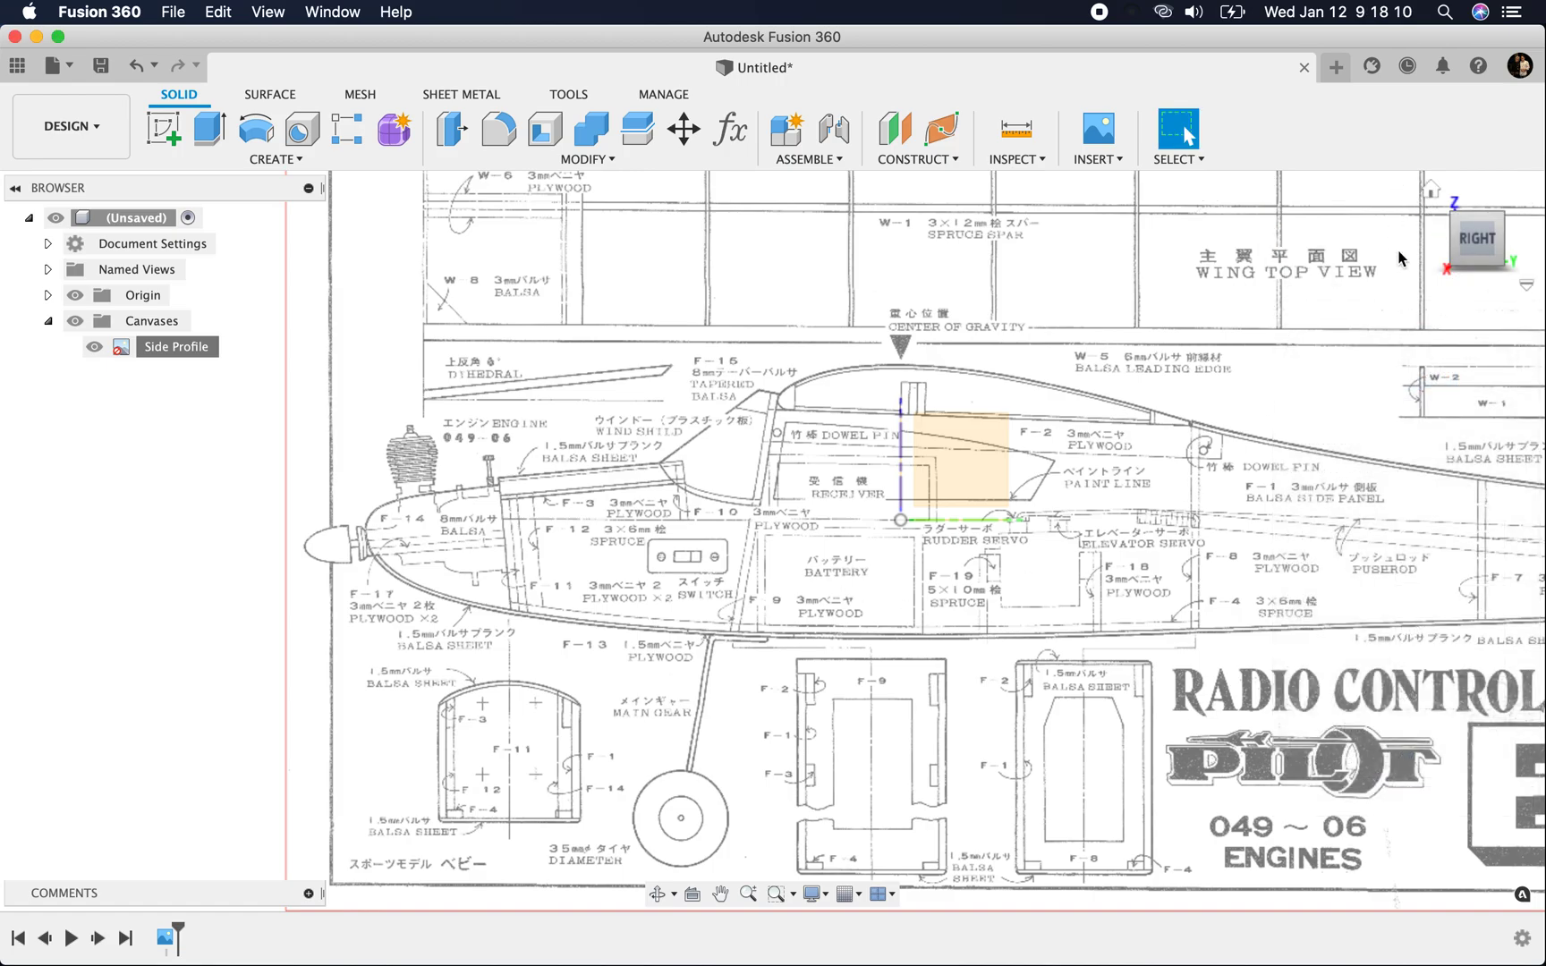
{"action": "left_click", "coordinate": [1429, 188]}
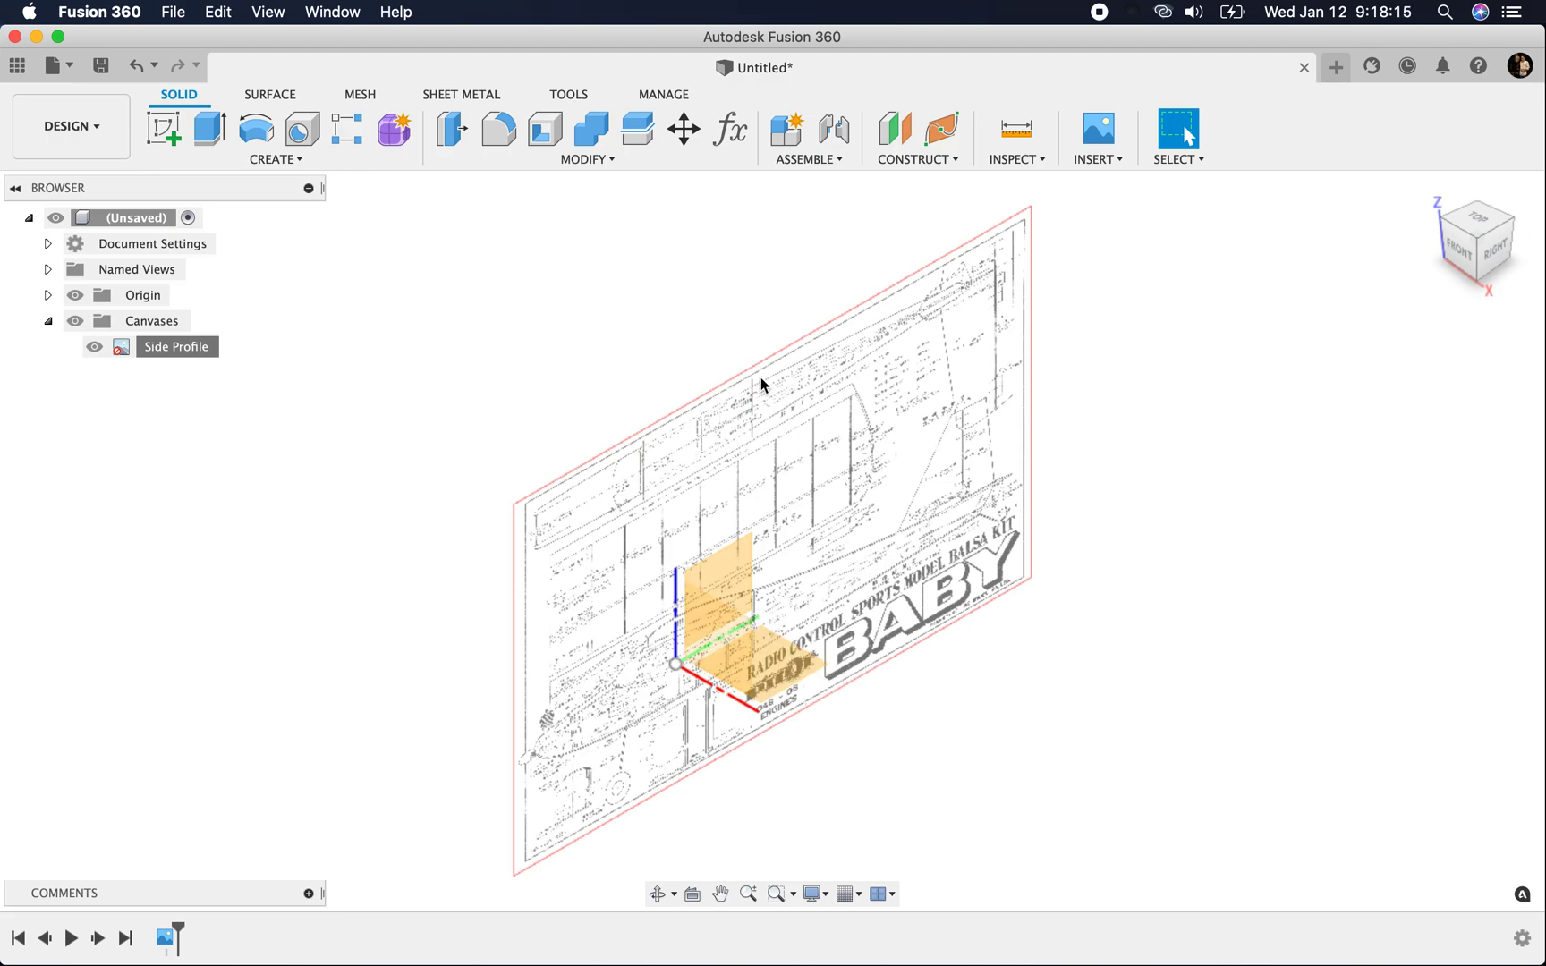
Insert 0001.jpg again as a second canvas lying on the XY ground plane
{"action": "left_click", "coordinate": [1095, 160]}
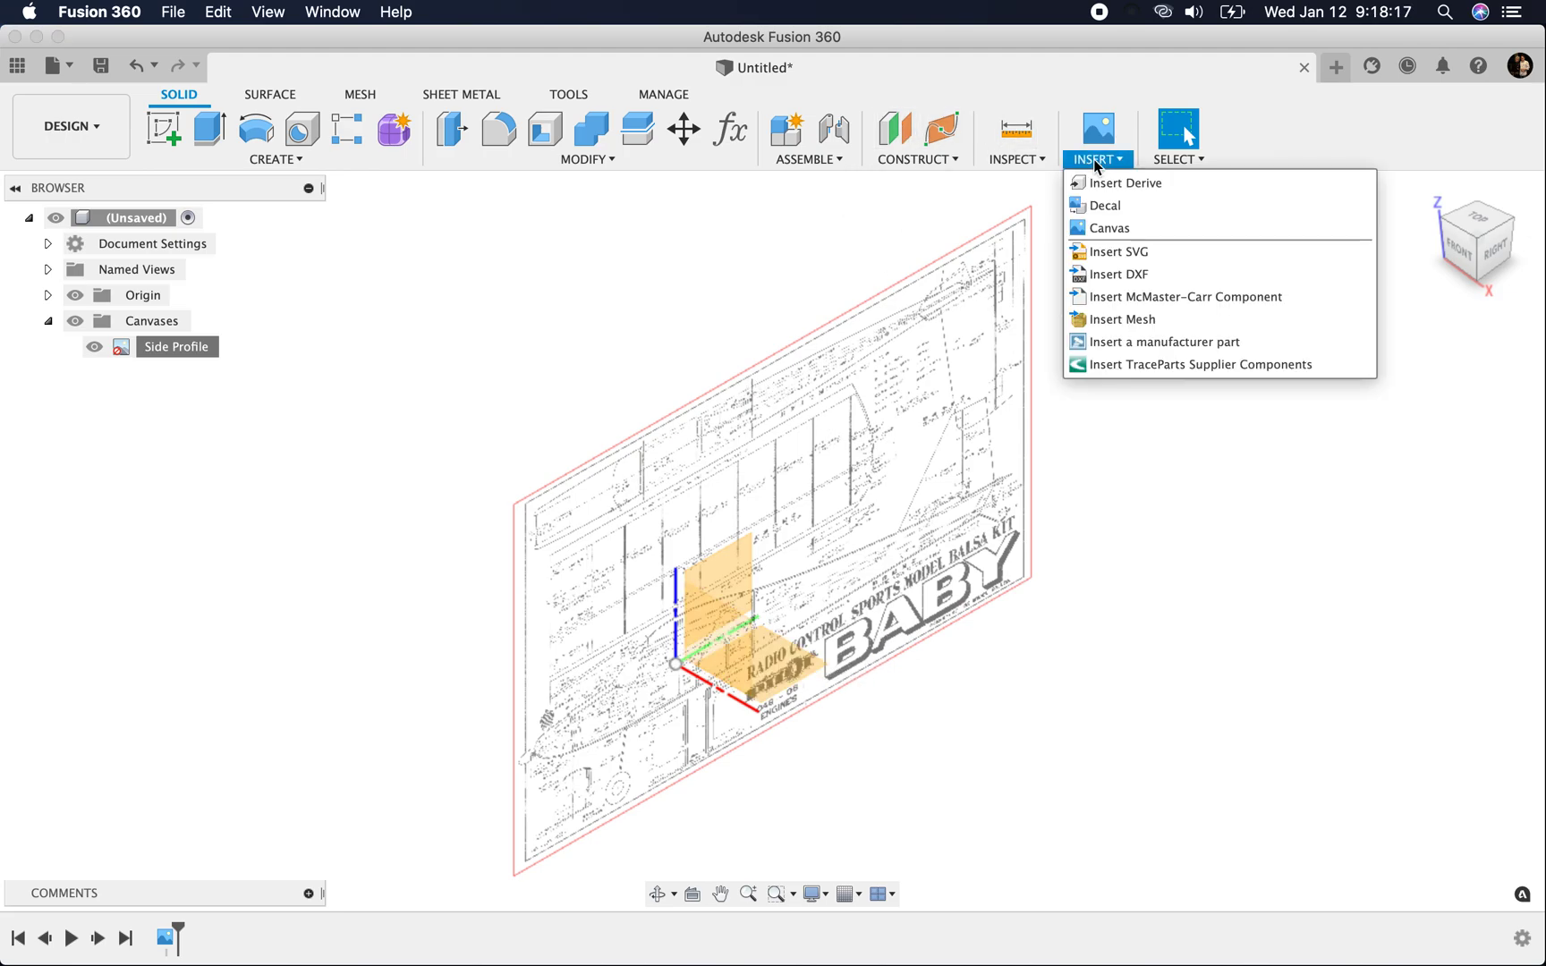
{"action": "left_click", "coordinate": [1094, 228]}
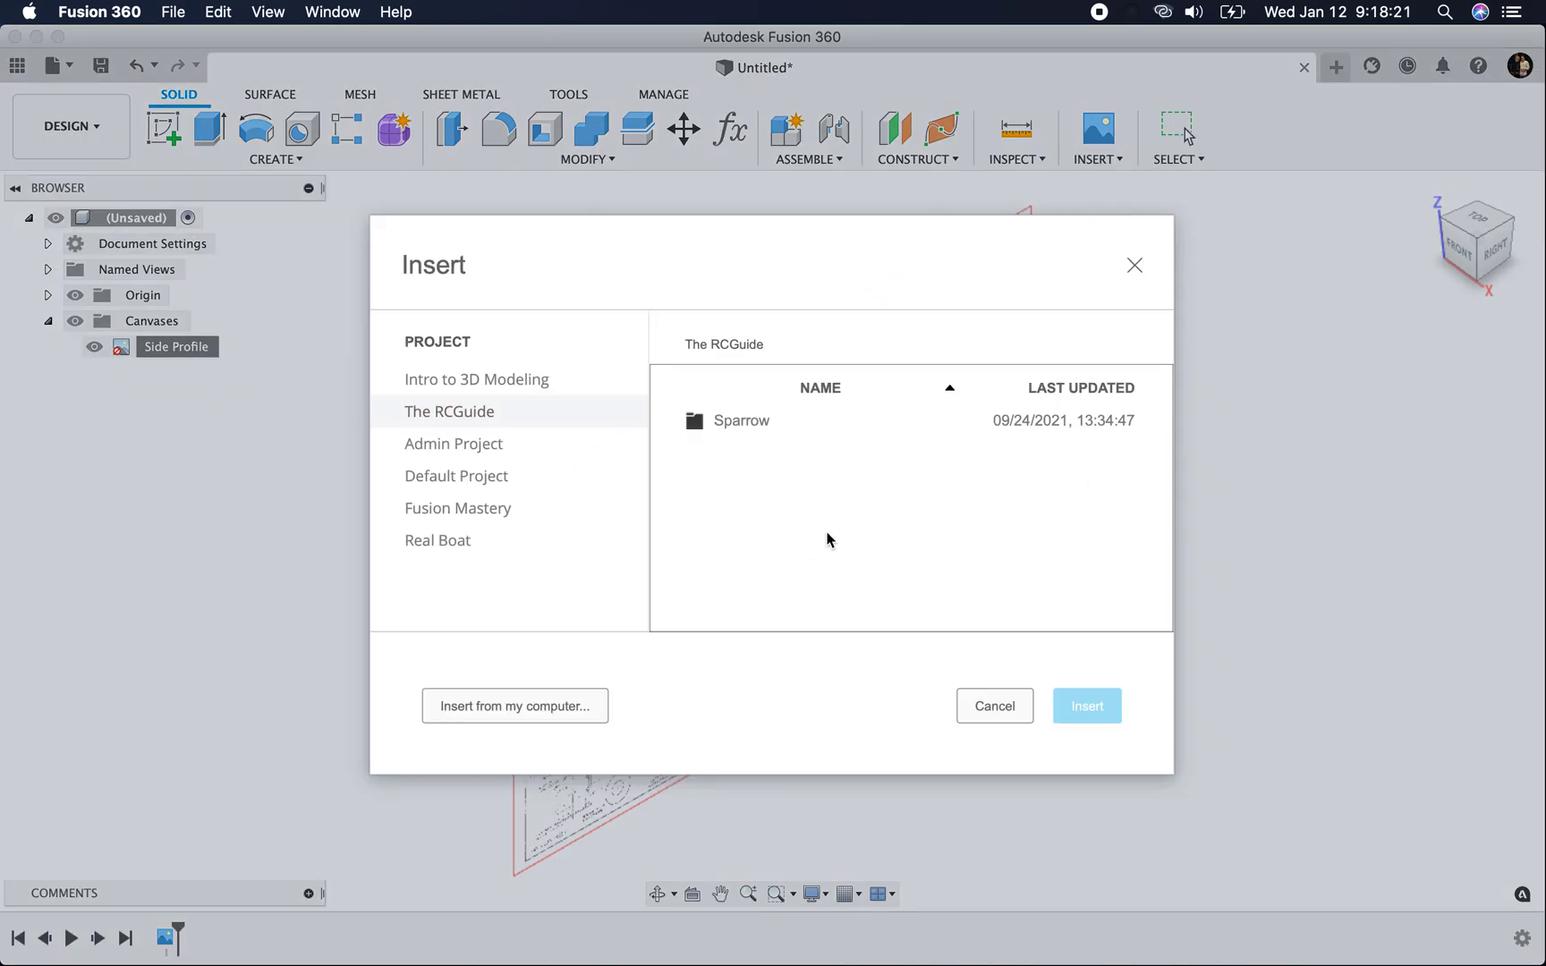
{"action": "left_click", "coordinate": [552, 718]}
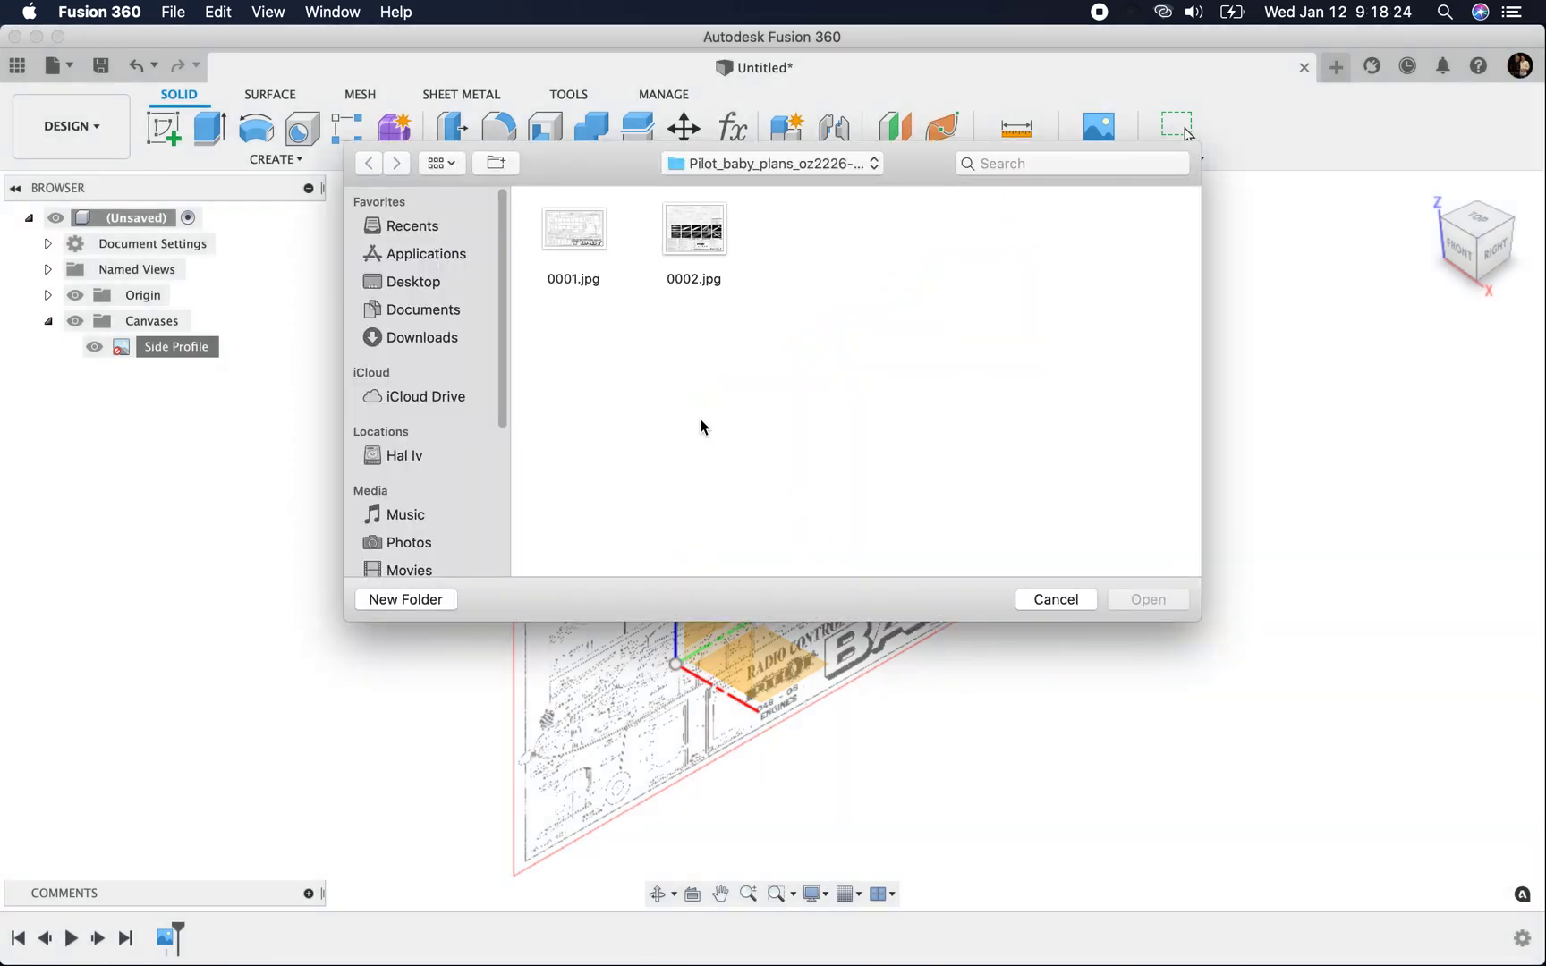
{"action": "left_click", "coordinate": [579, 231]}
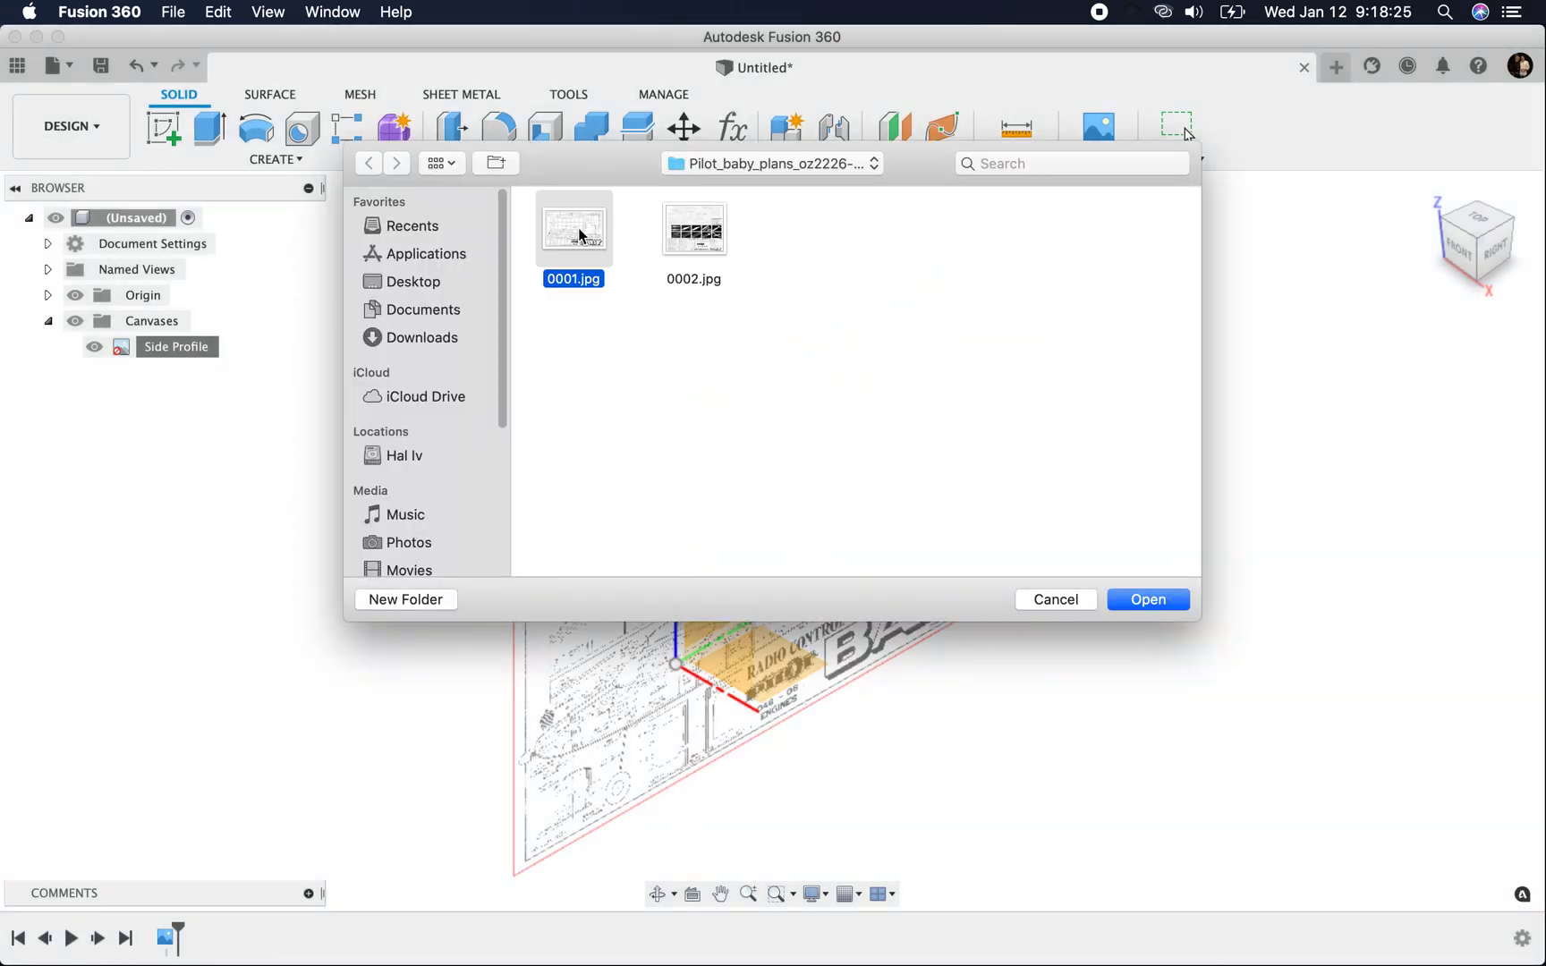
{"action": "left_click", "coordinate": [1158, 604]}
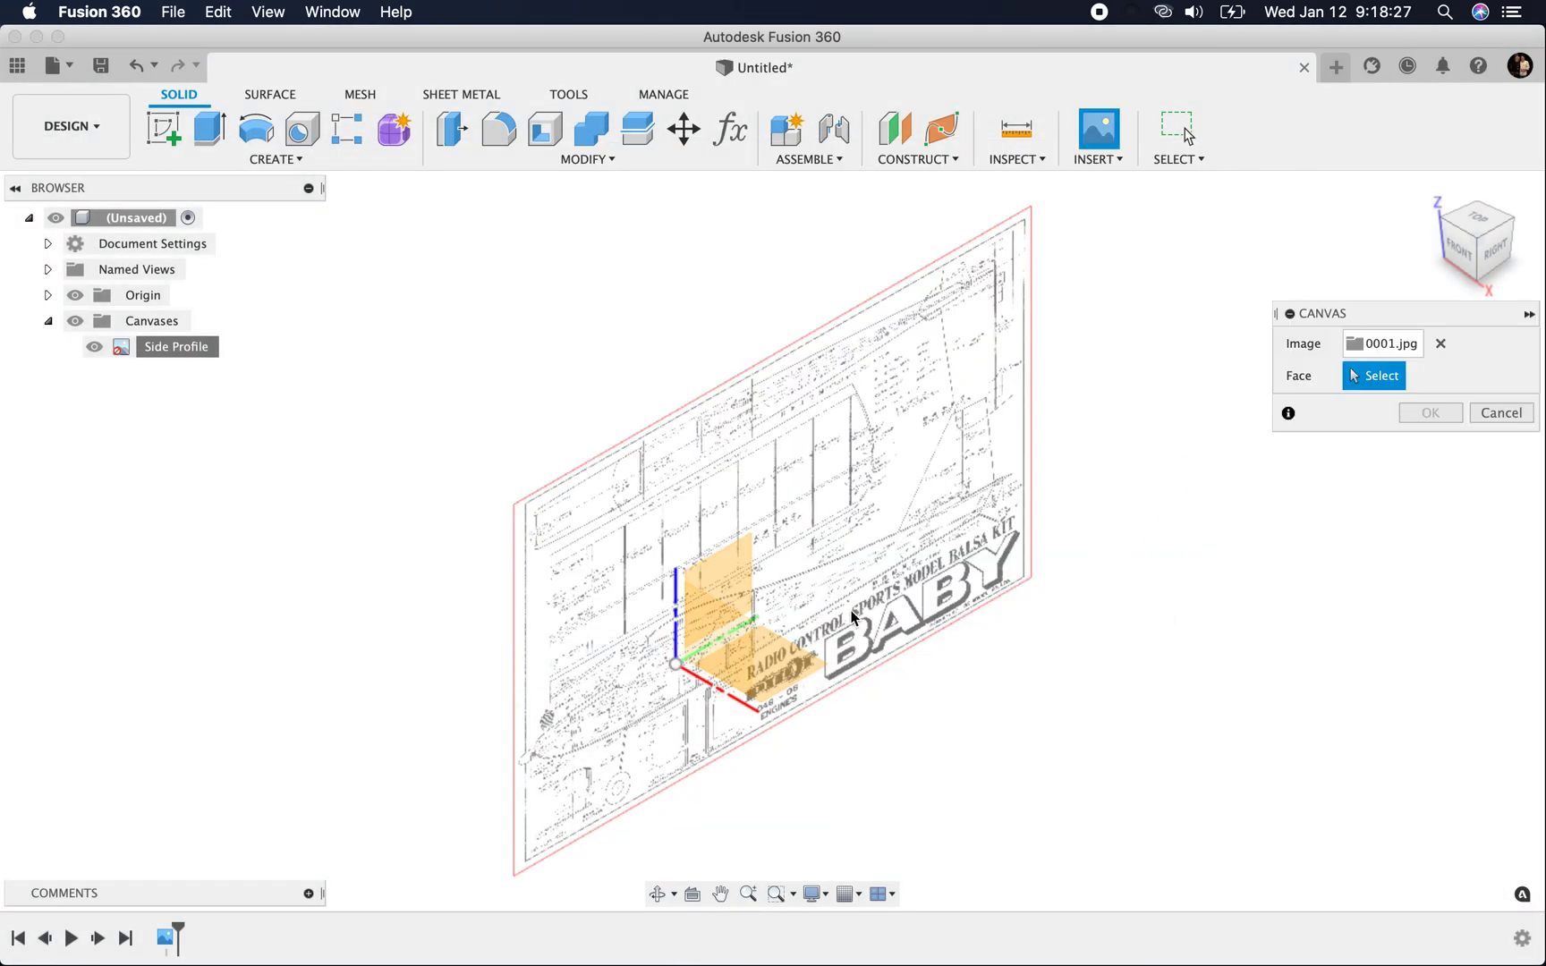
{"action": "left_click", "coordinate": [791, 673]}
{"action": "left_click", "coordinate": [1423, 829]}
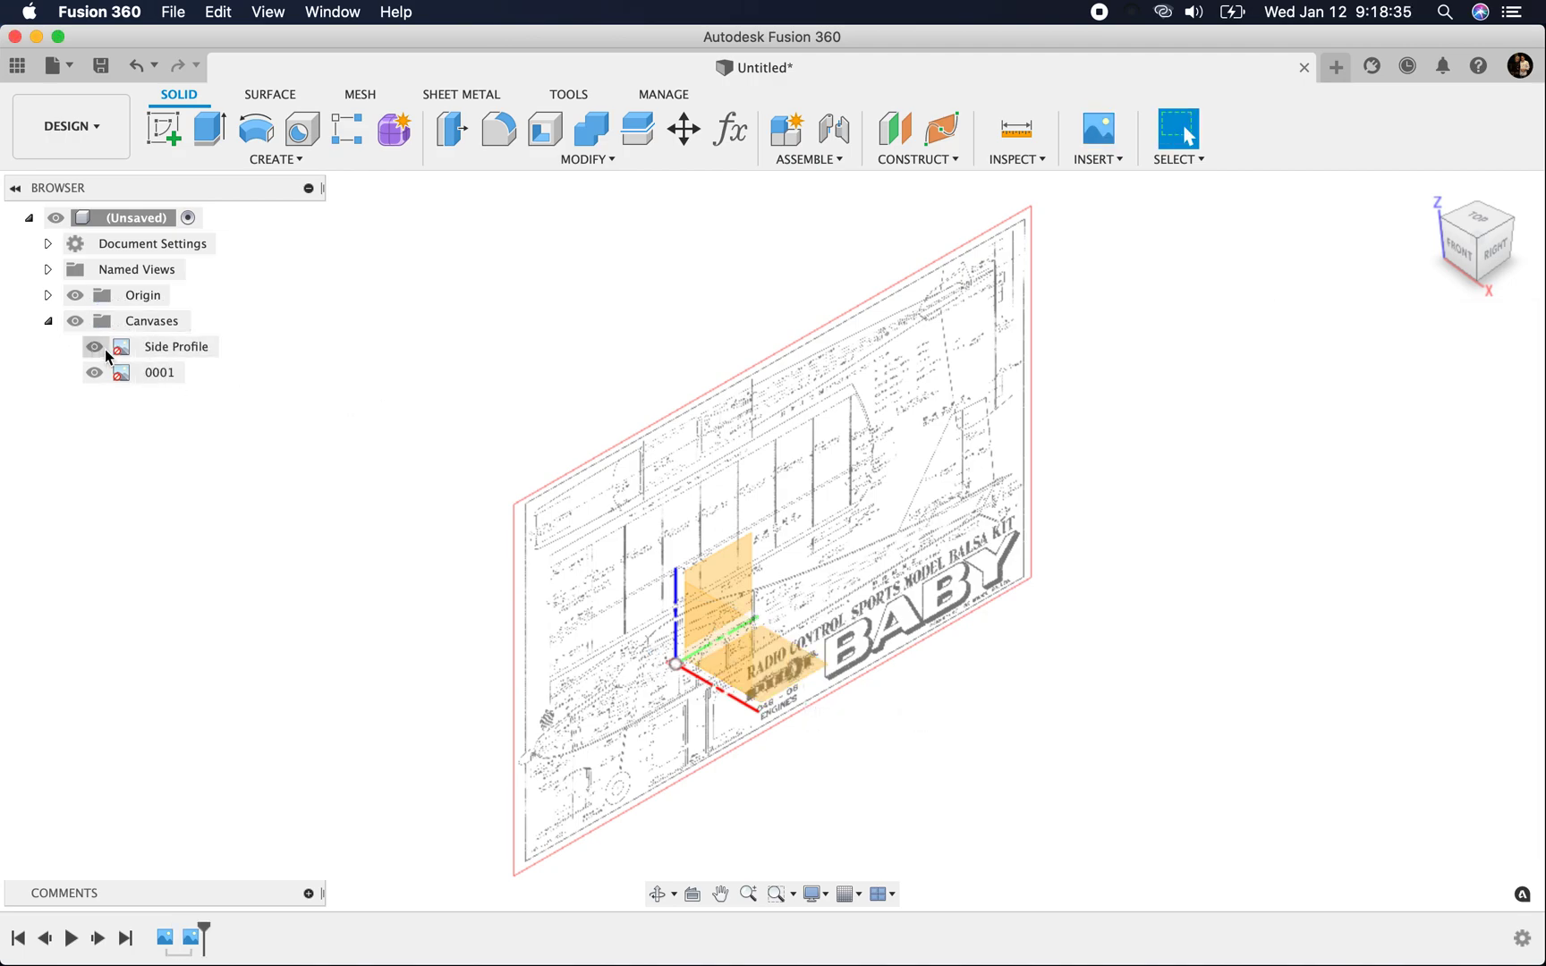
{"action": "left_click", "coordinate": [177, 378]}
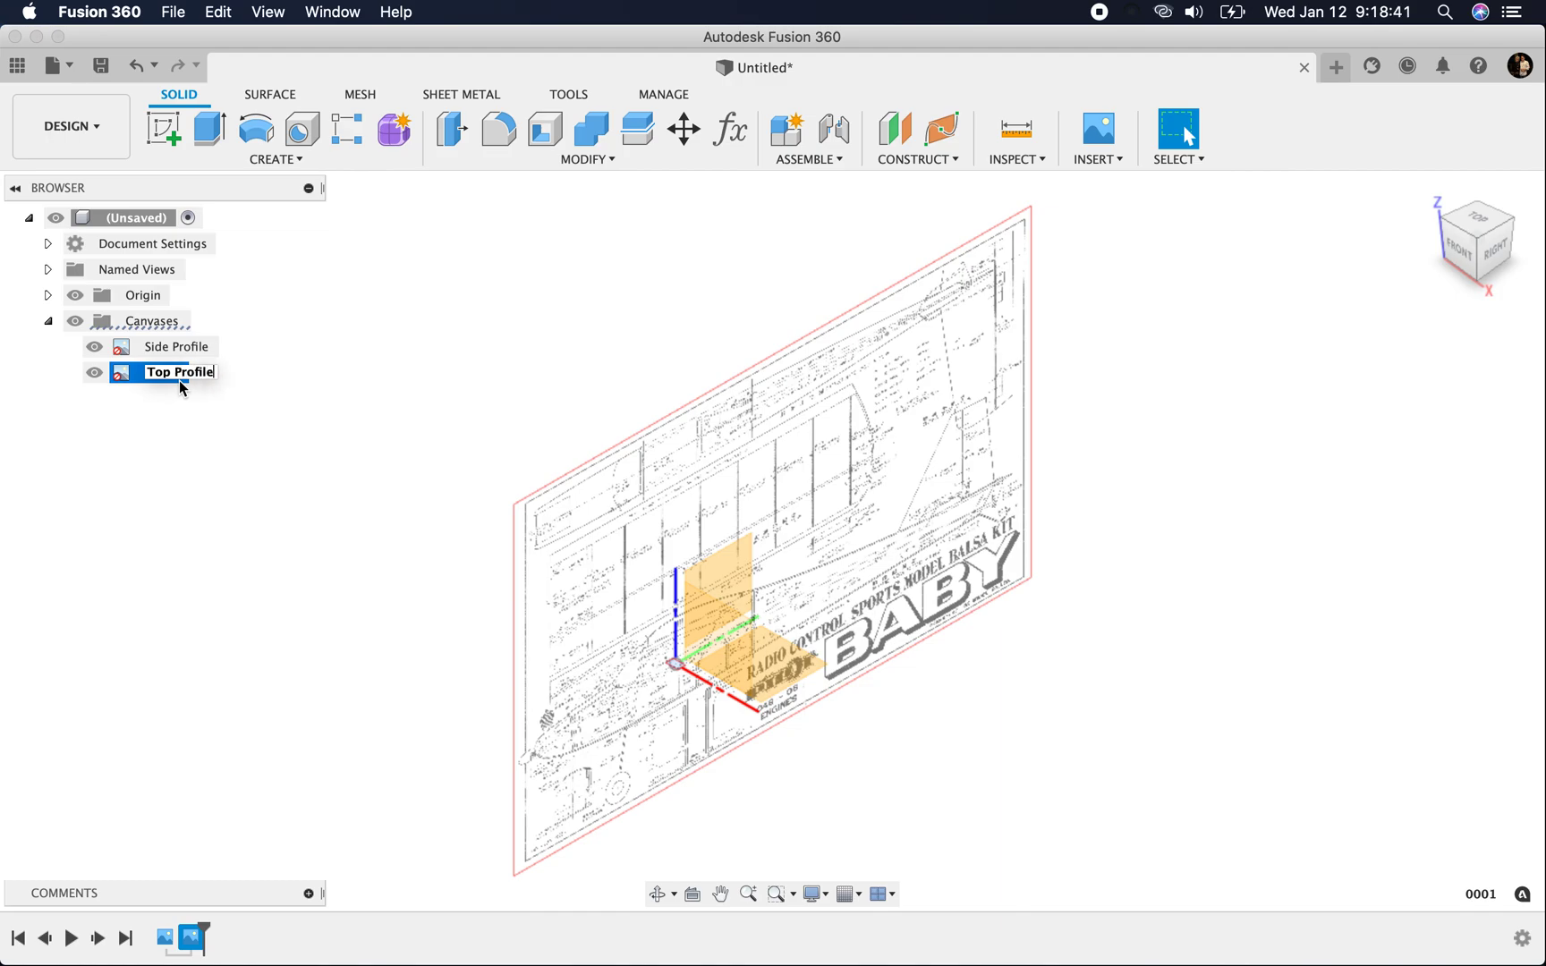
Name the new canvas 'Top Profile', hide Side Profile, and view the plan from the top
{"action": "key", "text": "Return"}
{"action": "left_click", "coordinate": [94, 346]}
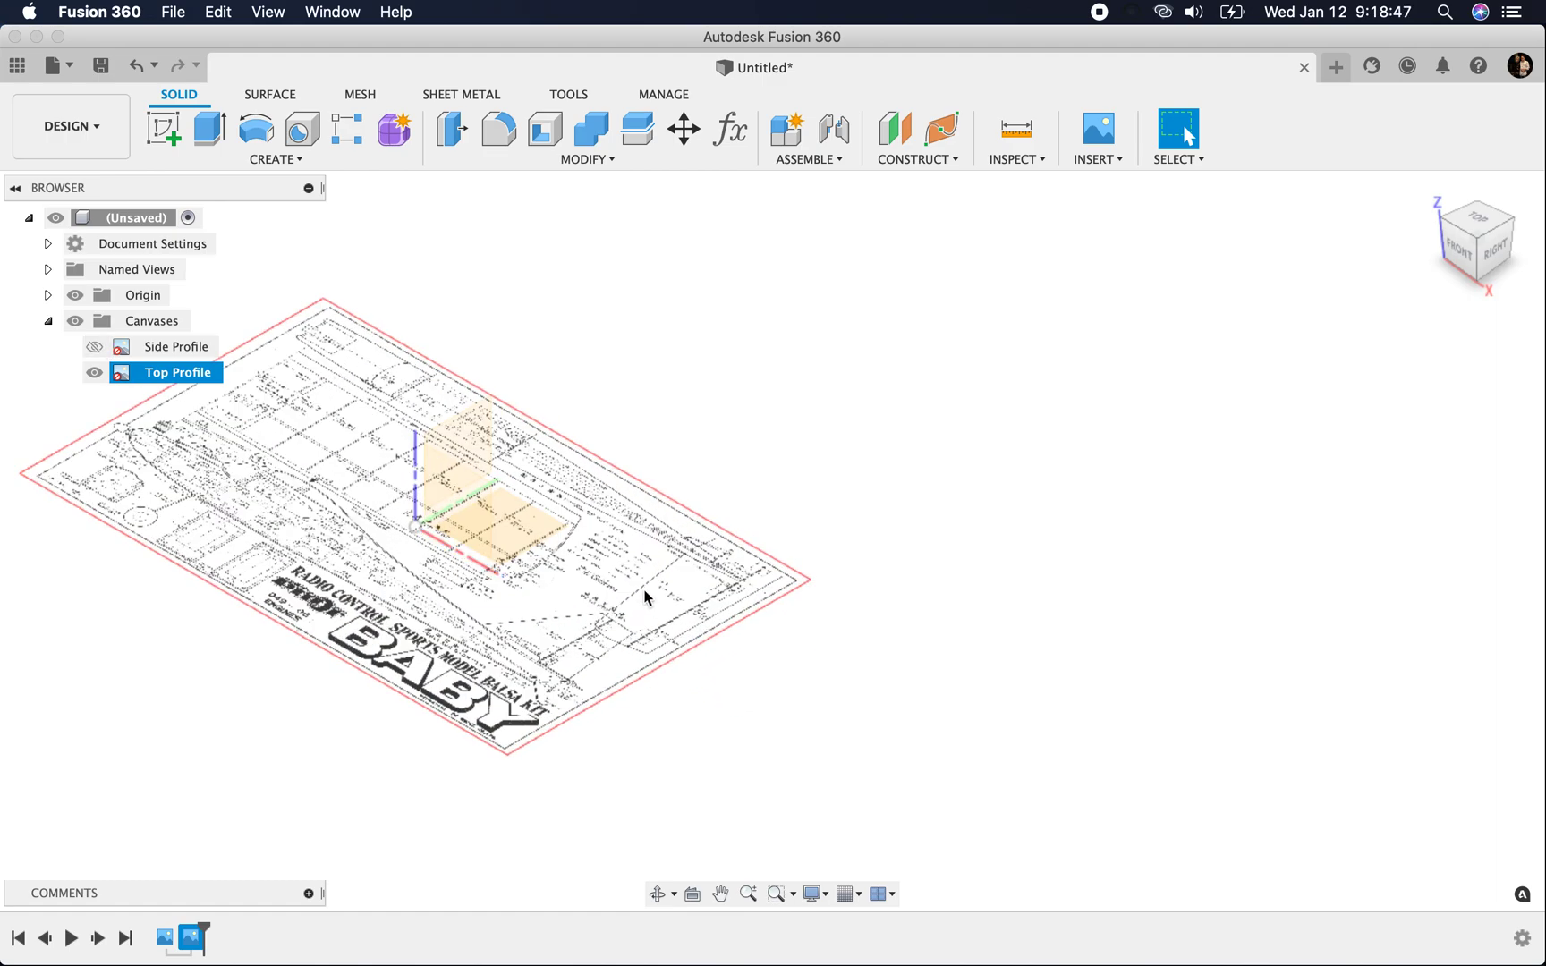
{"action": "left_click", "coordinate": [1188, 293]}
{"action": "left_click", "coordinate": [1472, 221]}
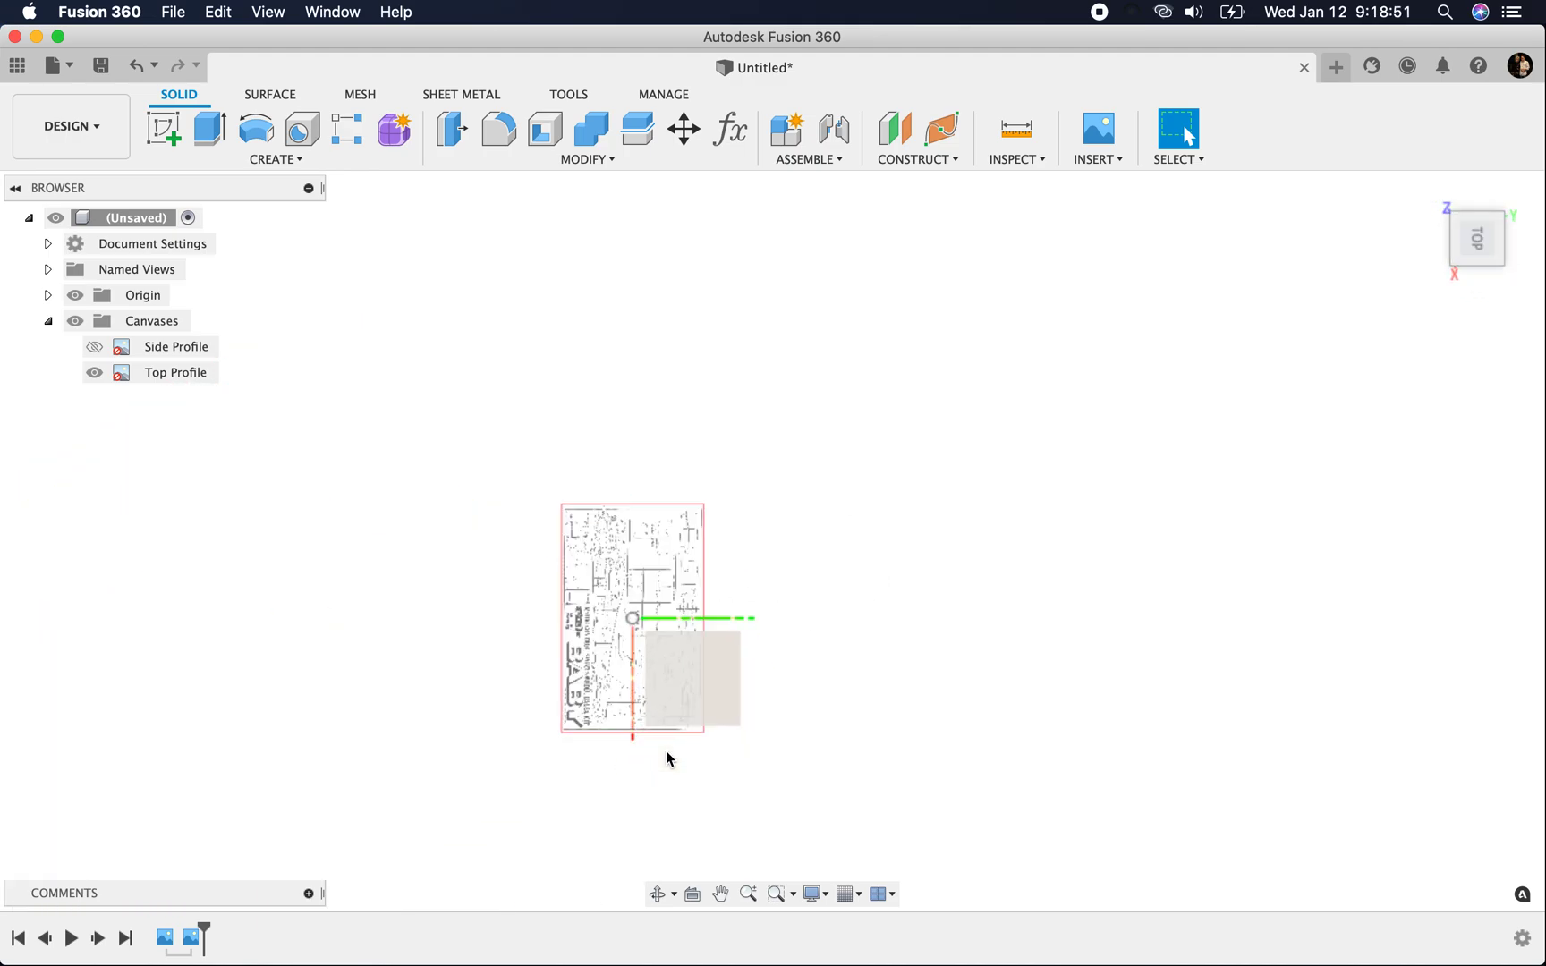
{"action": "left_click_drag", "start_coordinate": [1478, 237], "coordinate": [1467, 192]}
{"action": "left_click", "coordinate": [98, 348]}
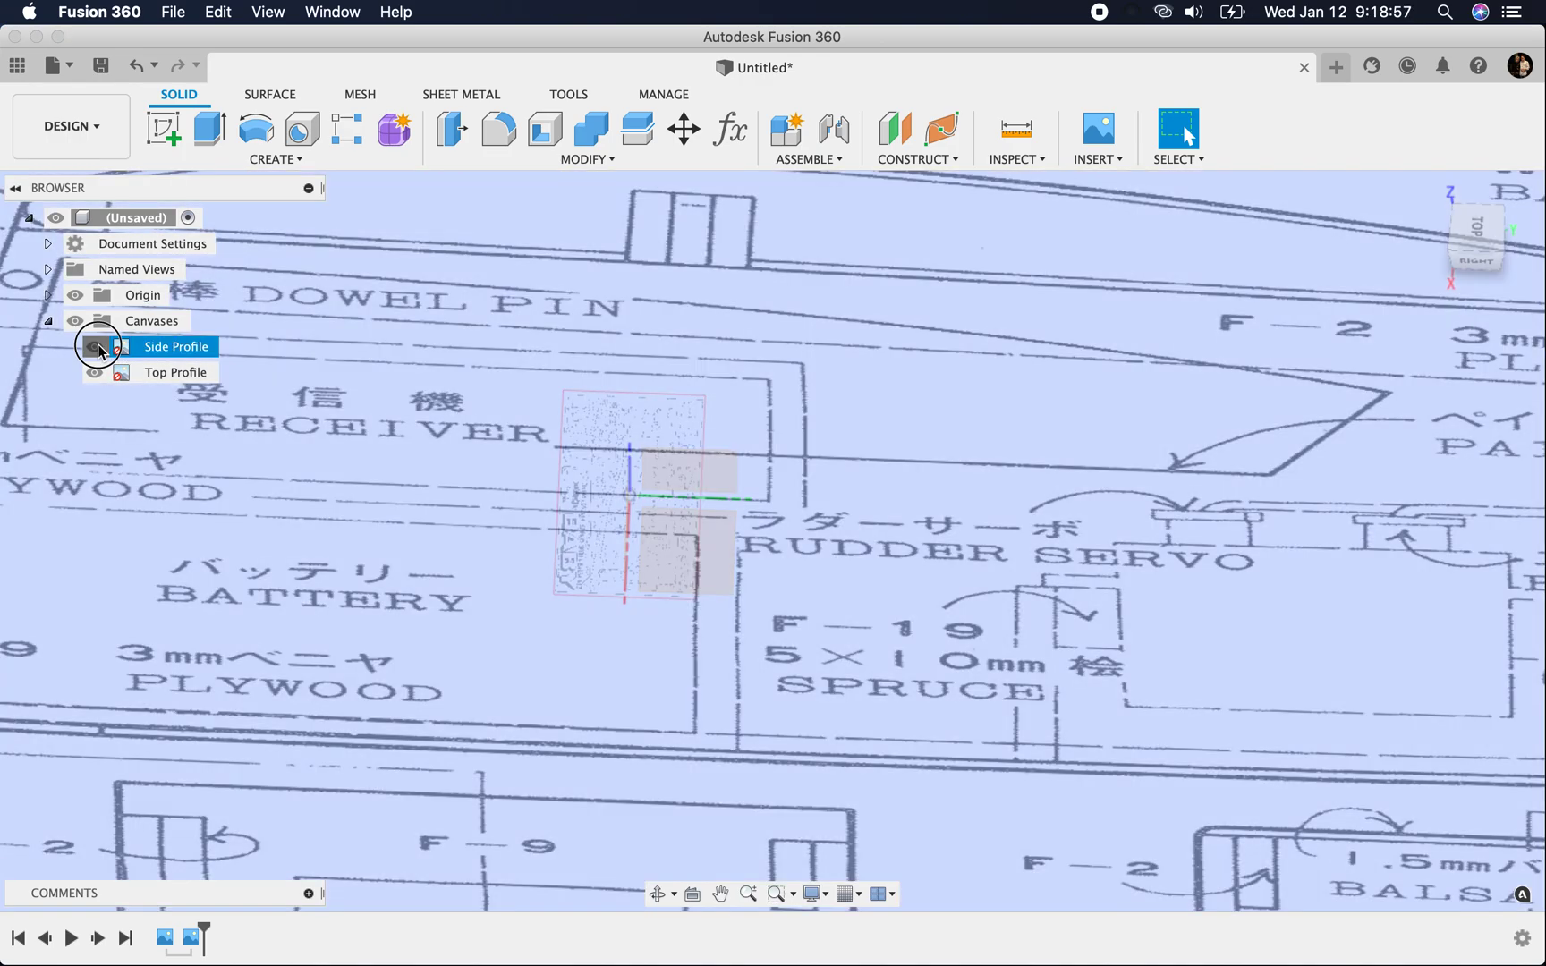
{"action": "left_click", "coordinate": [94, 347]}
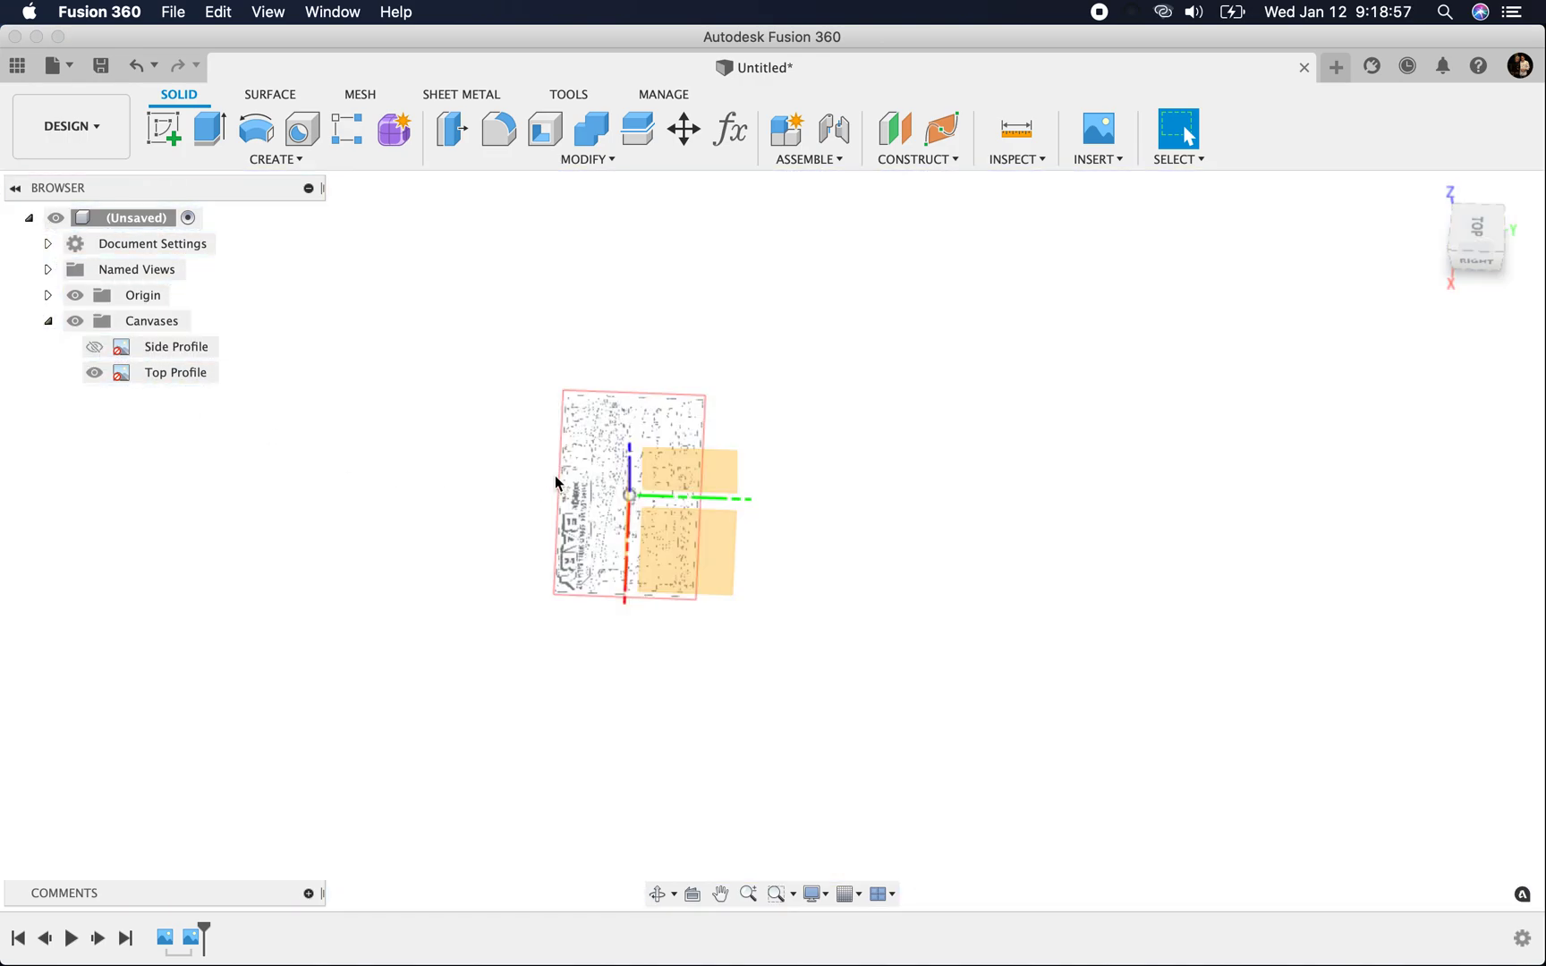
{"action": "scroll", "coordinate": [617, 464], "scroll_direction": "up", "scroll_amount": 2}
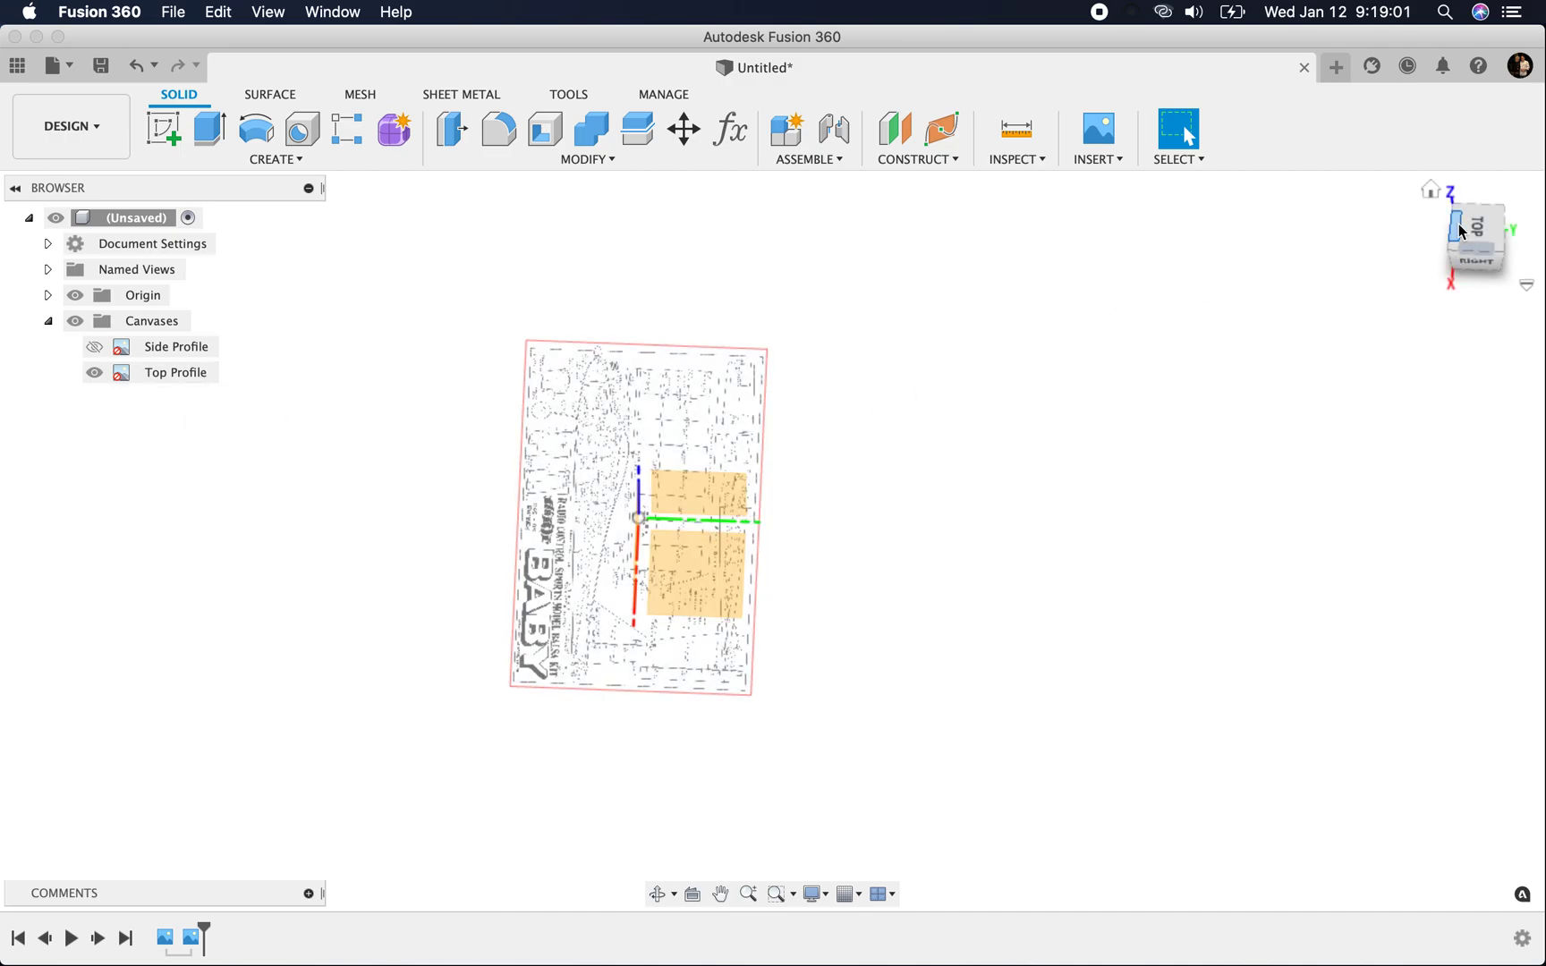
{"action": "left_click", "coordinate": [1423, 234]}
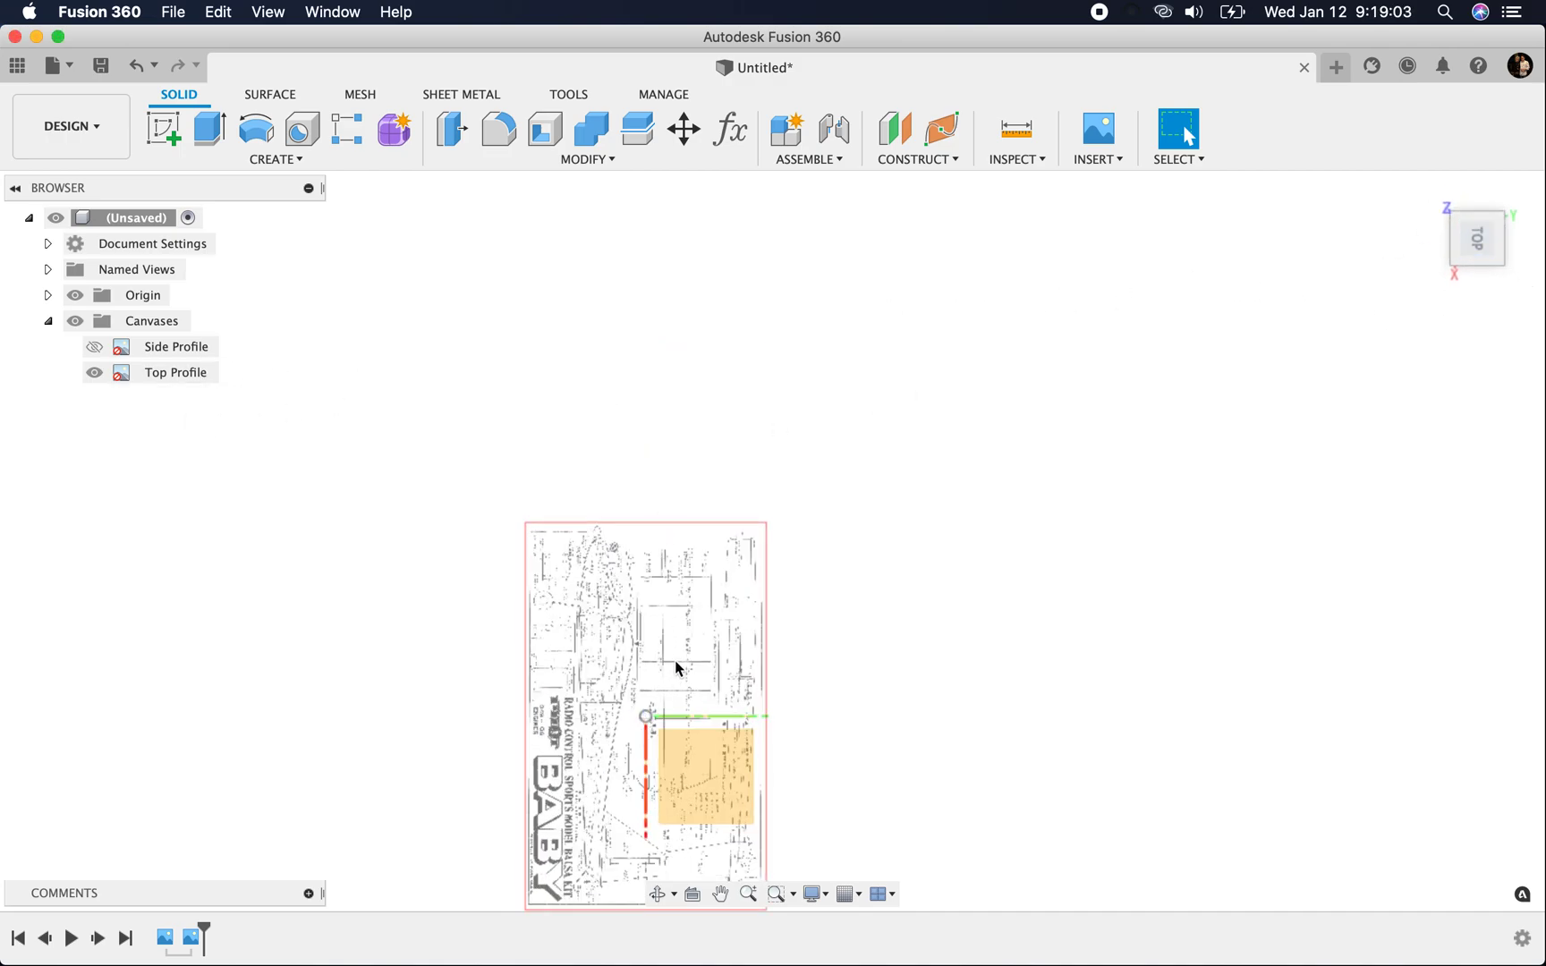
{"action": "scroll", "coordinate": [666, 617], "scroll_direction": "up", "scroll_amount": 2}
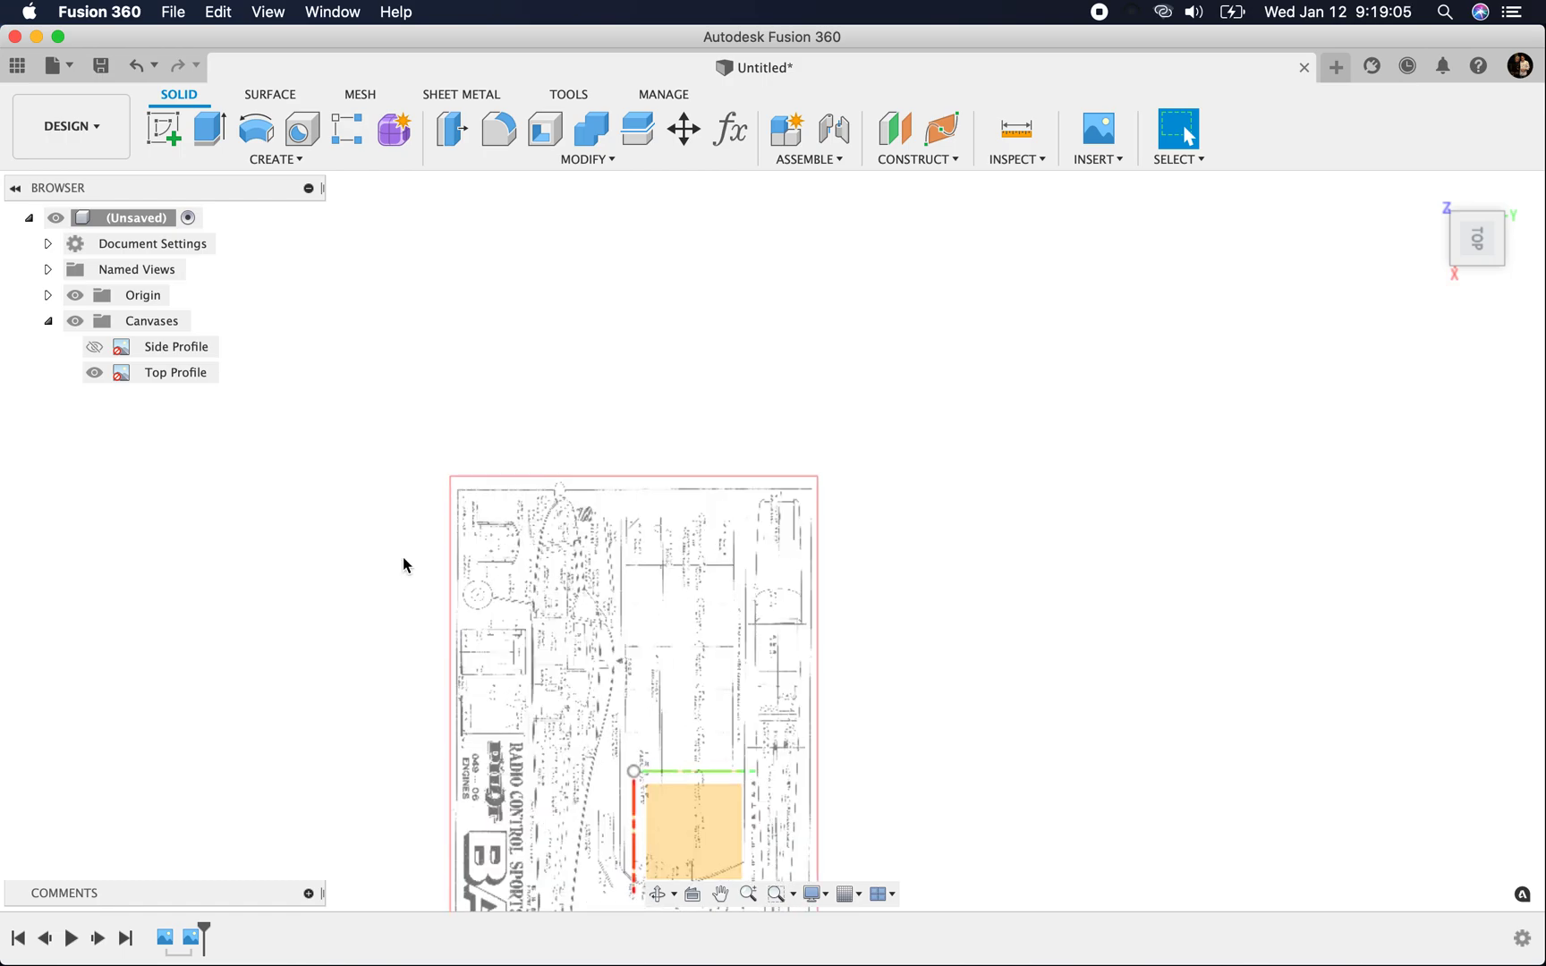
{"action": "right_click", "coordinate": [161, 373]}
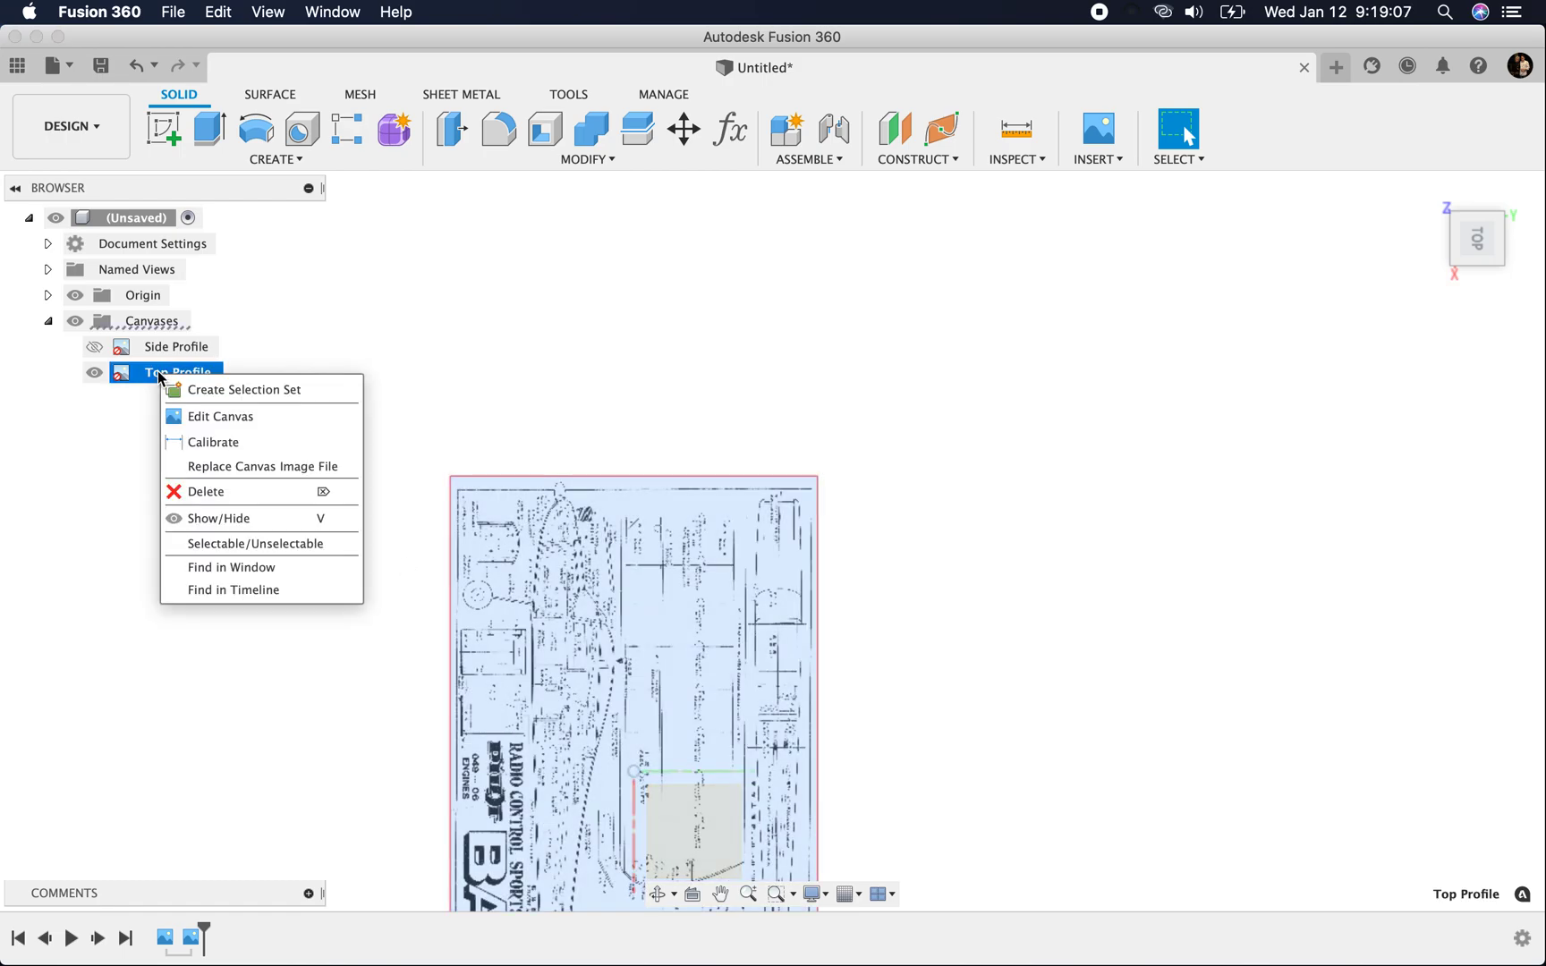
Calibrate the Top Profile canvas so the span between two plan points equals 465 mm
{"action": "left_click", "coordinate": [208, 443]}
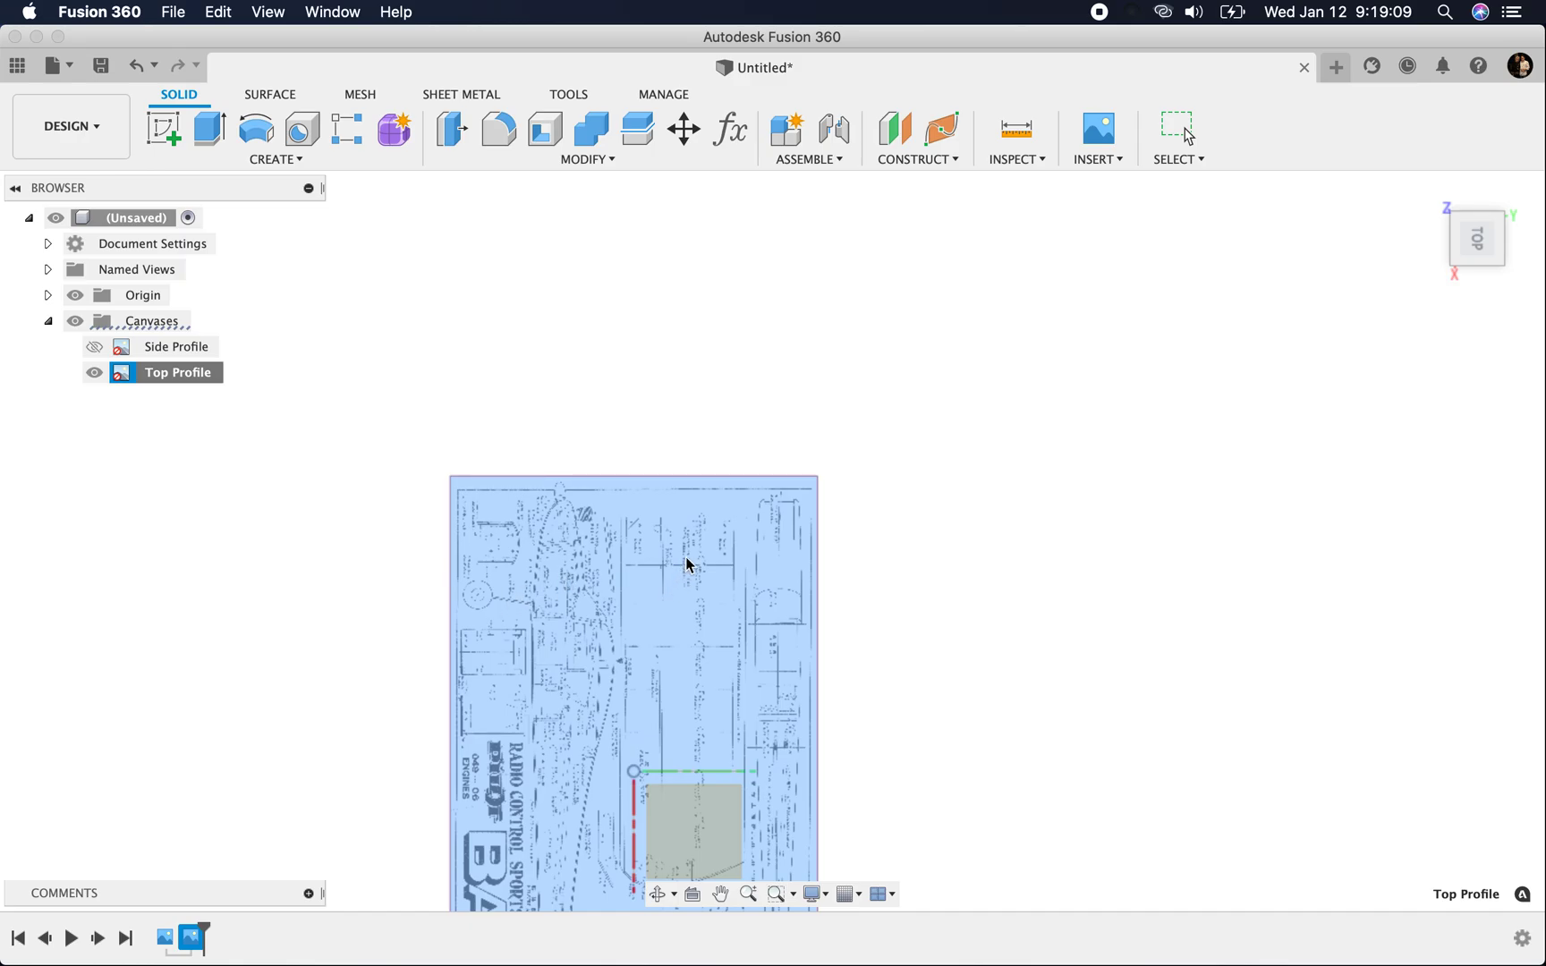
{"action": "scroll", "coordinate": [668, 531], "scroll_direction": "up", "scroll_amount": 8}
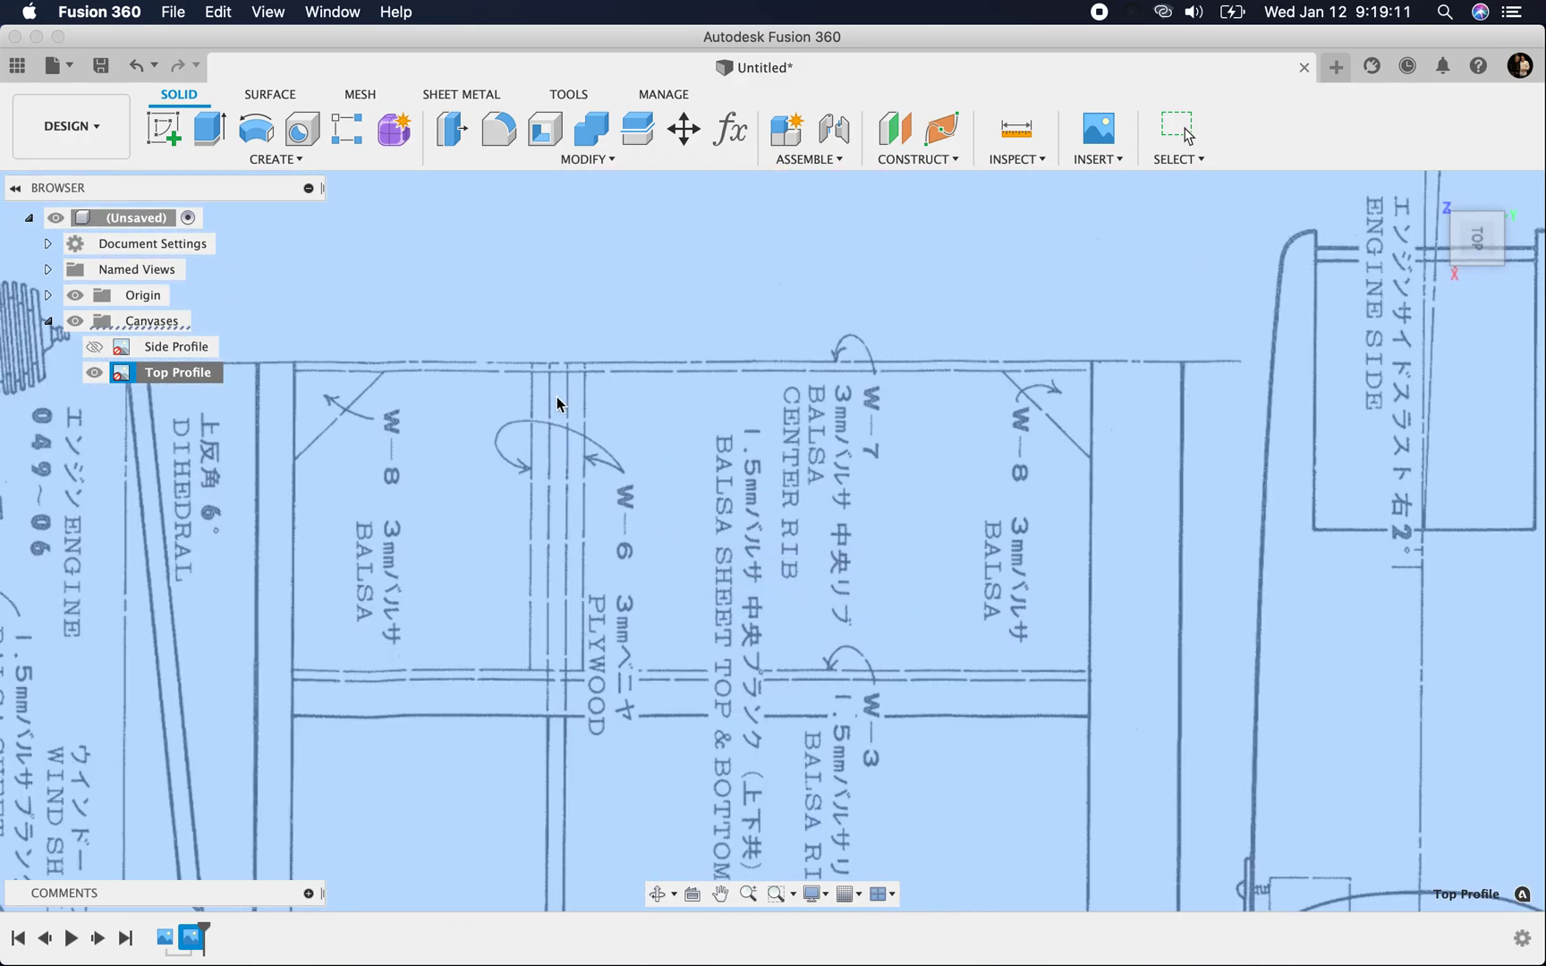
{"action": "left_click", "coordinate": [556, 363]}
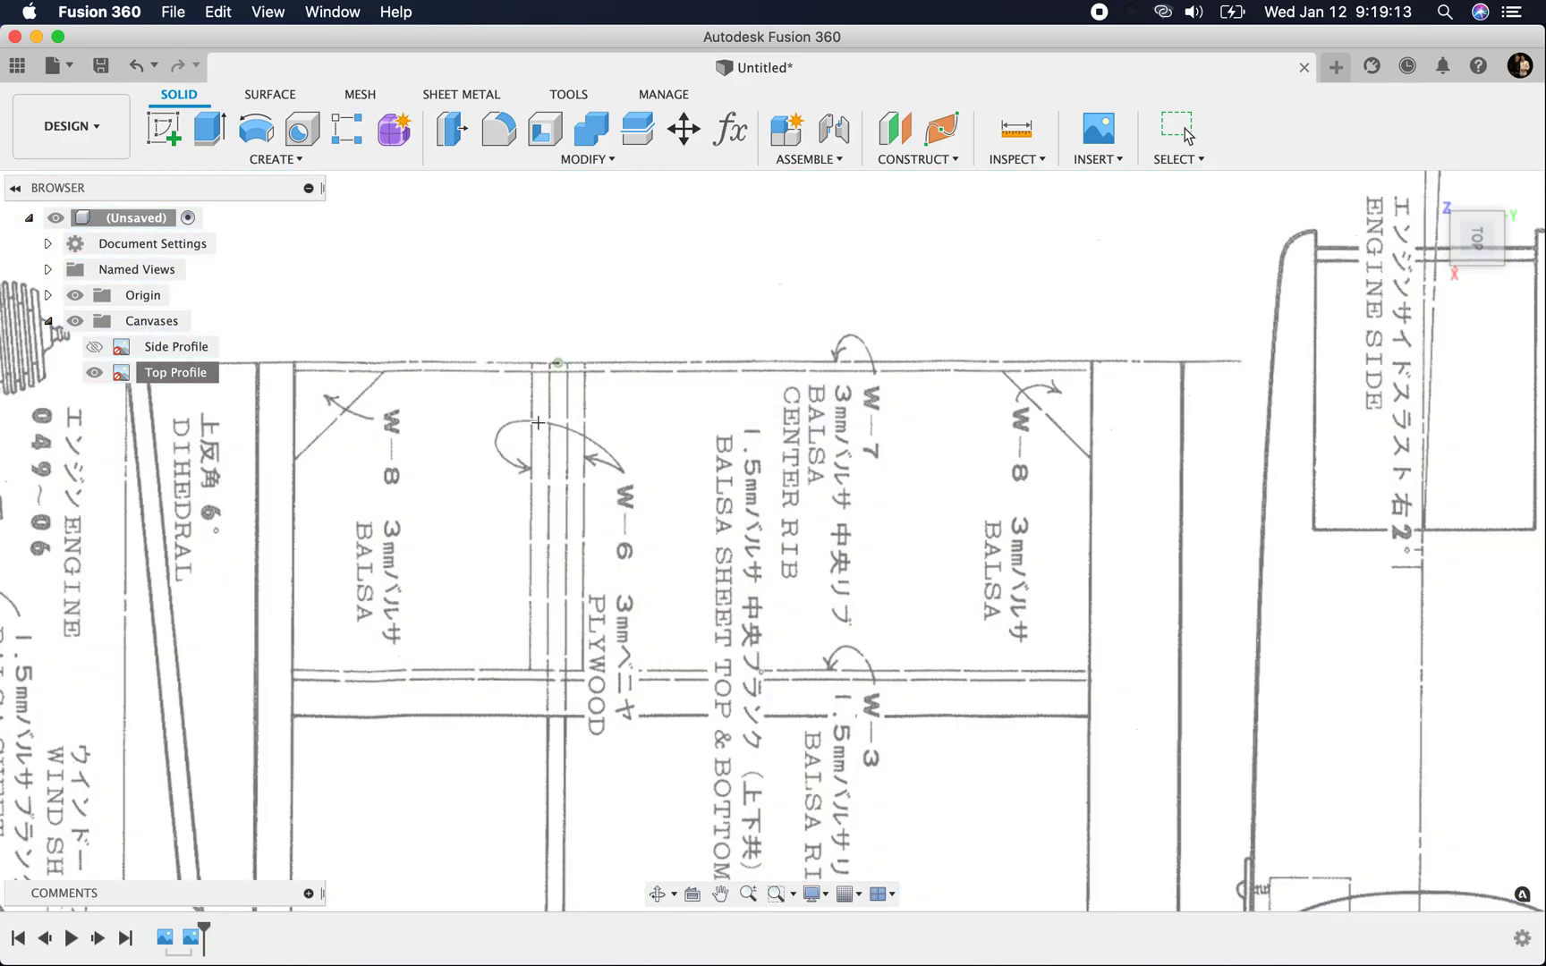
{"action": "scroll", "coordinate": [531, 595], "scroll_direction": "down", "scroll_amount": 1}
{"action": "scroll", "coordinate": [531, 595], "scroll_direction": "down", "scroll_amount": 6}
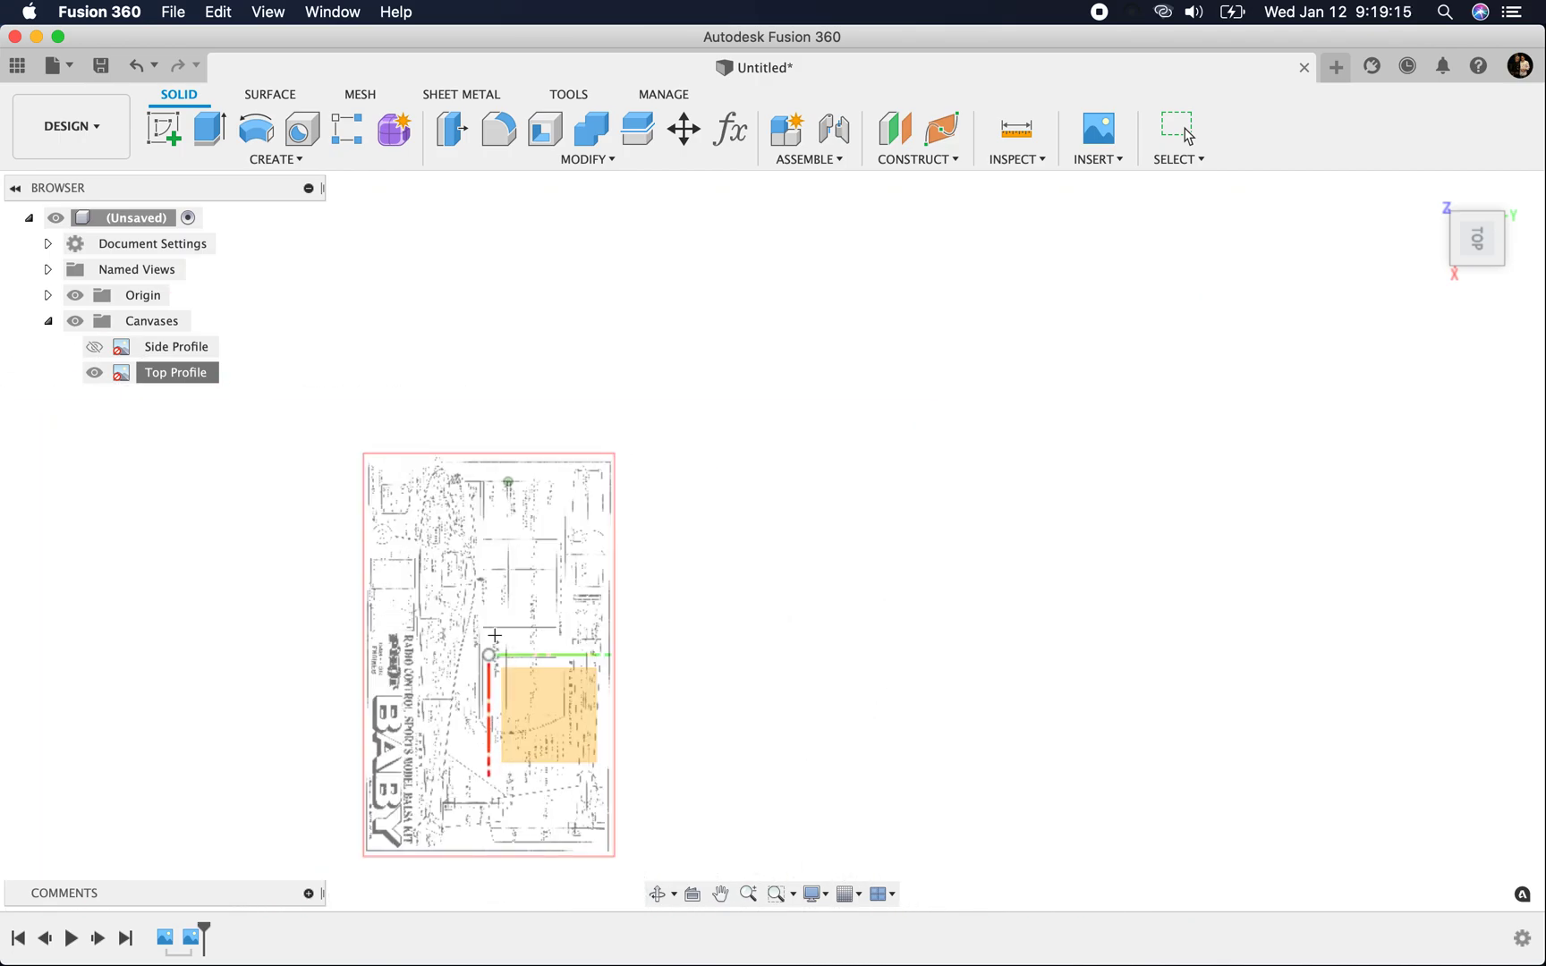
{"action": "scroll", "coordinate": [501, 716], "scroll_direction": "up", "scroll_amount": 8}
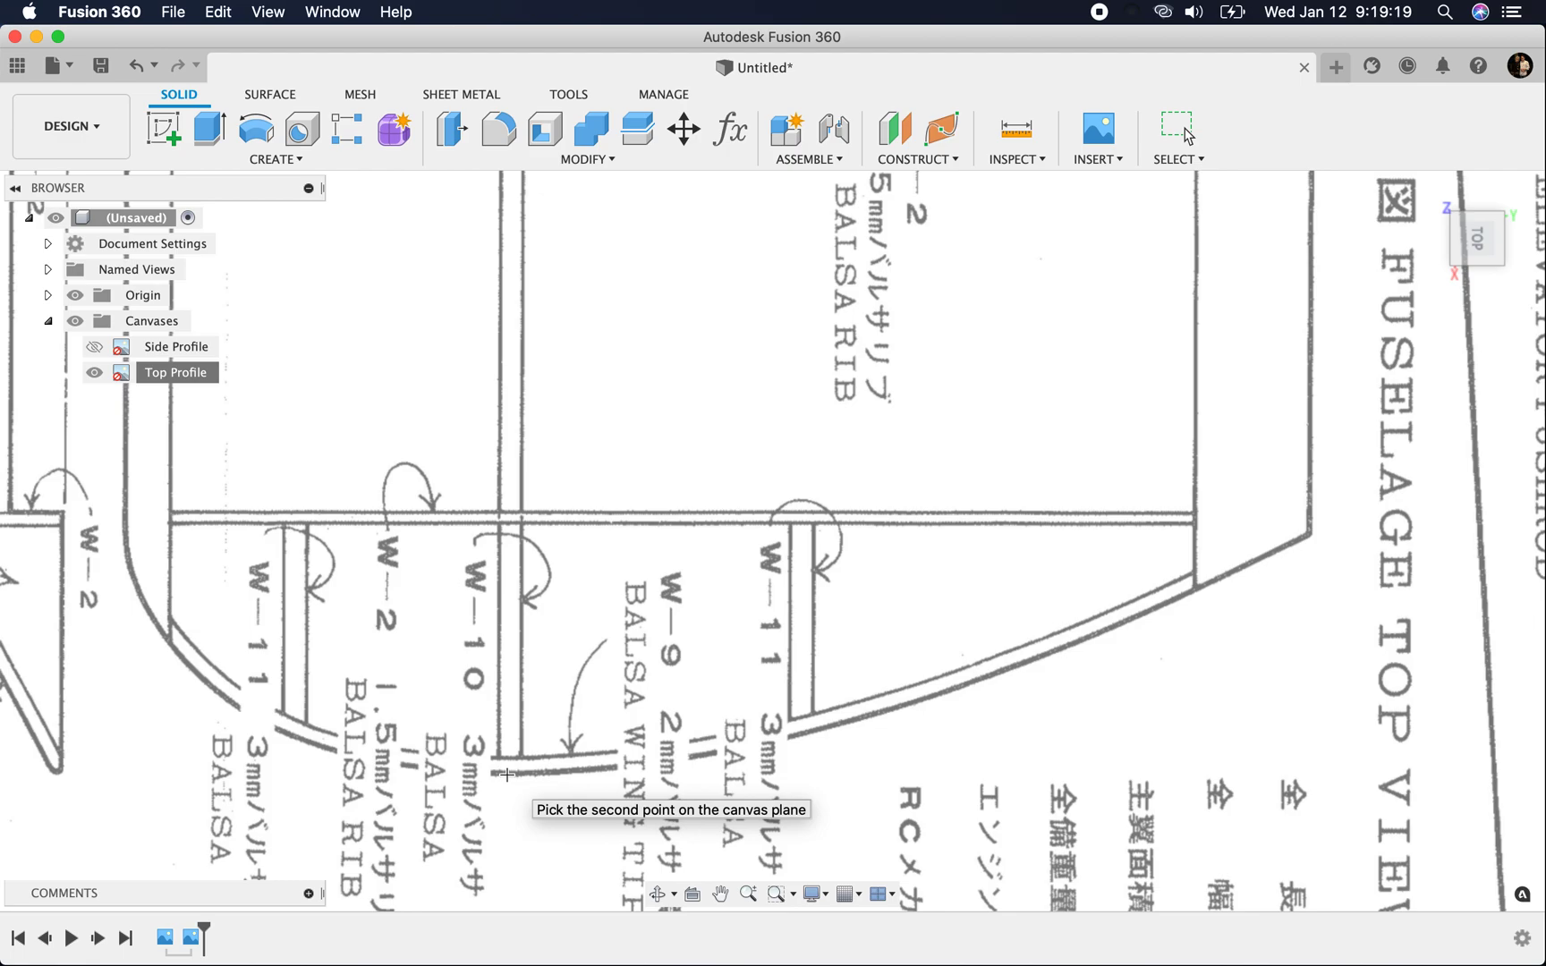
{"action": "left_click", "coordinate": [507, 774]}
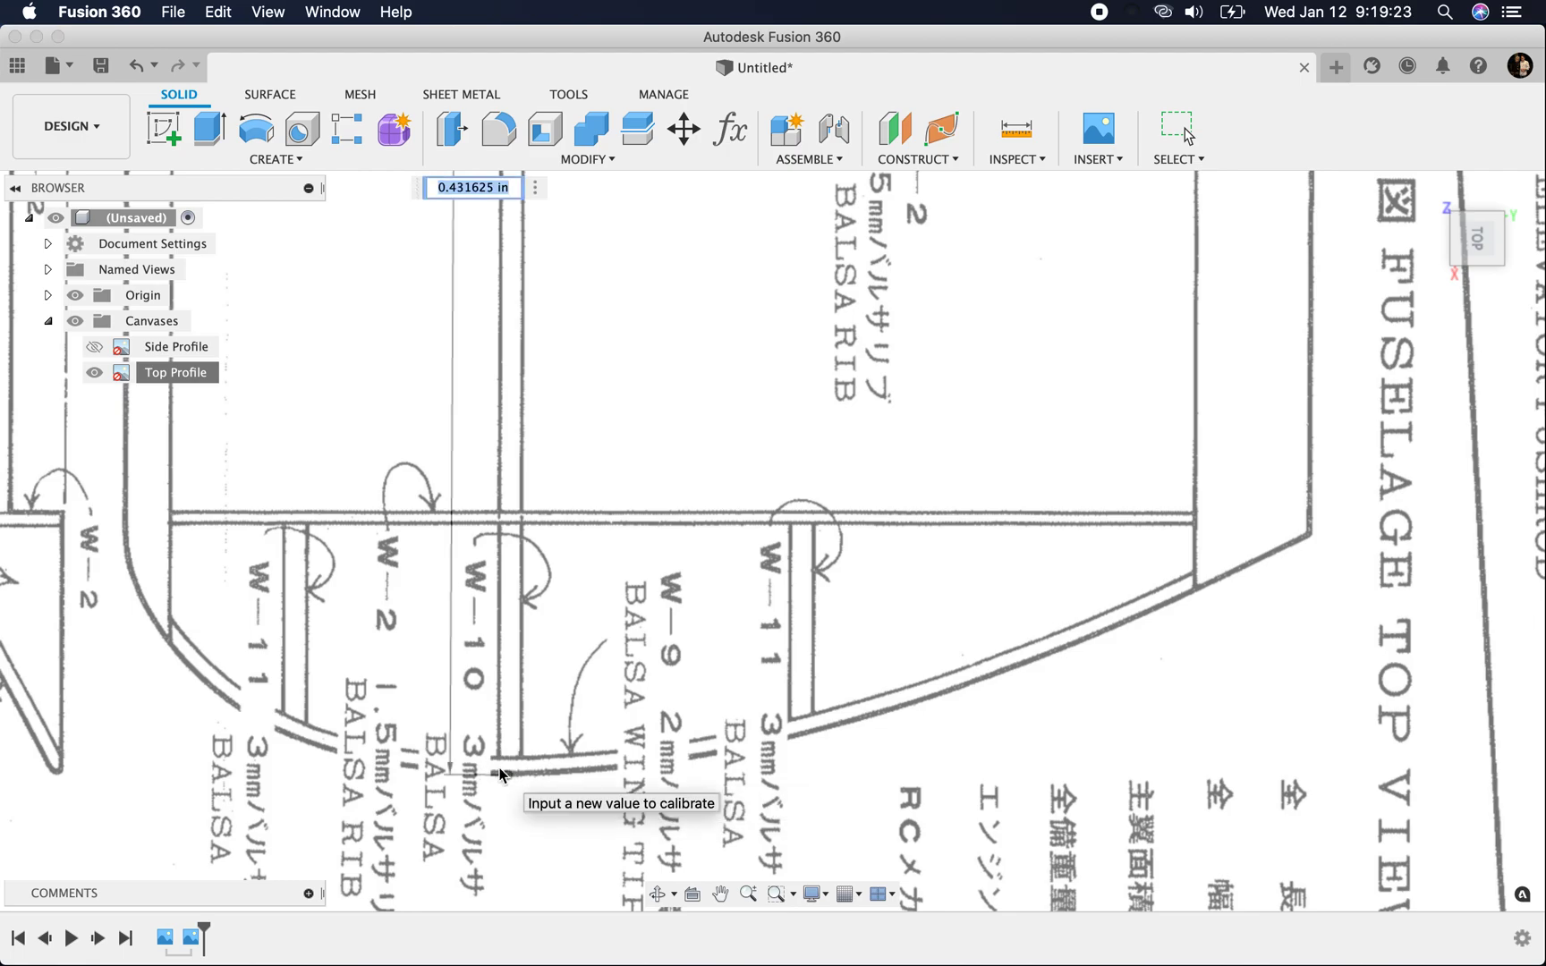
{"action": "type", "text": "465"}
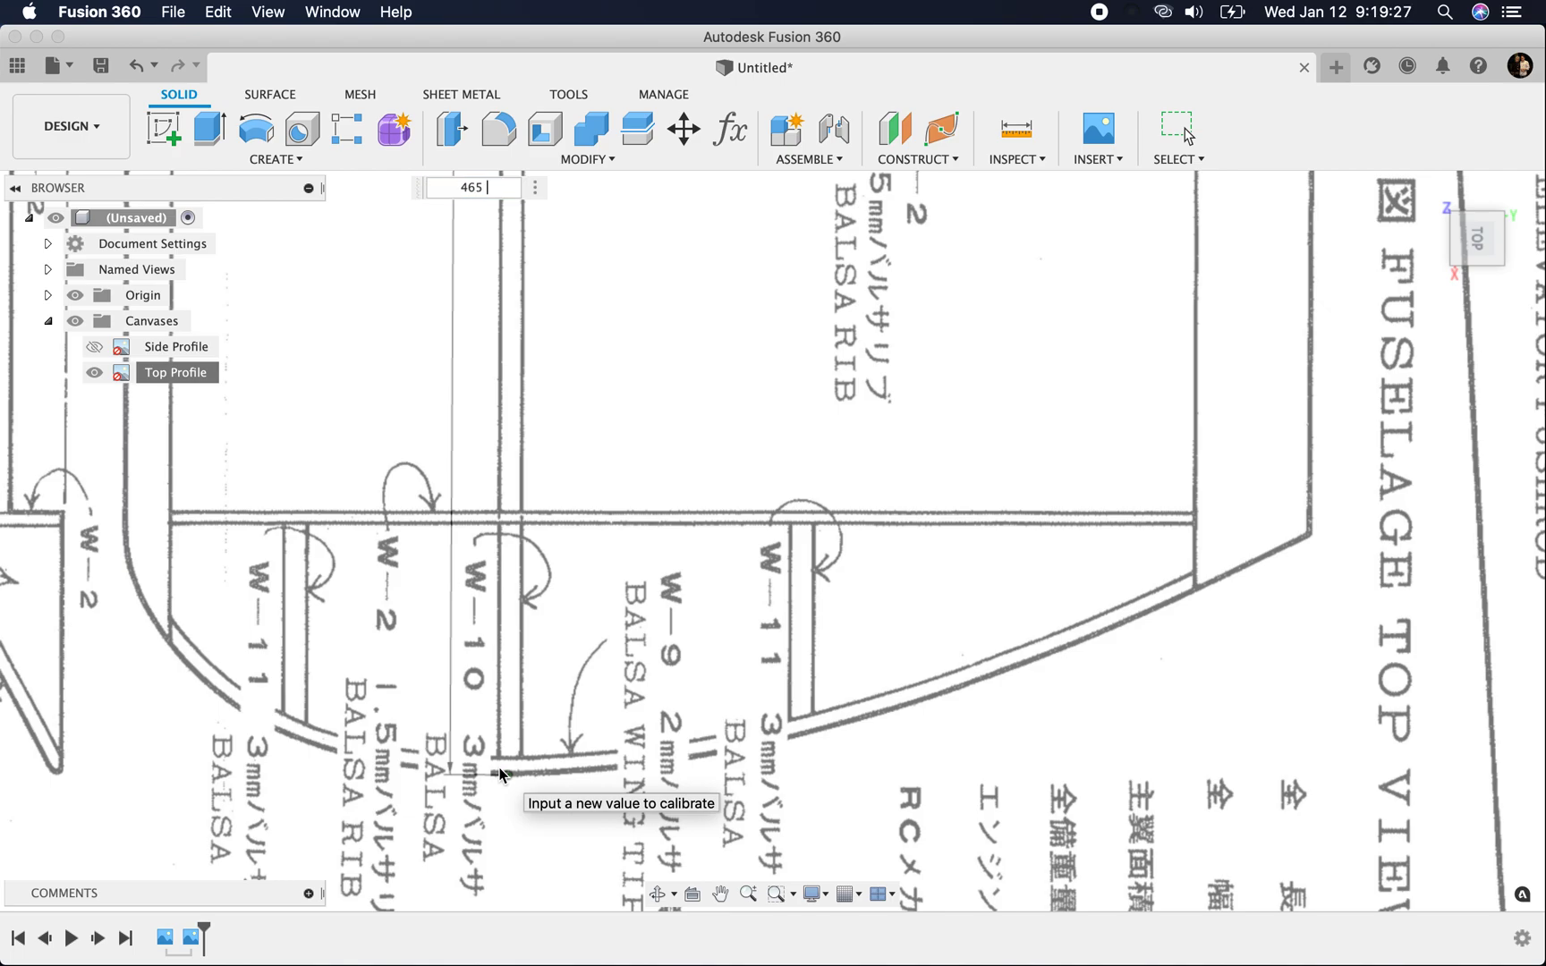
{"action": "type", "text": " mm"}
{"action": "key", "text": "Return"}
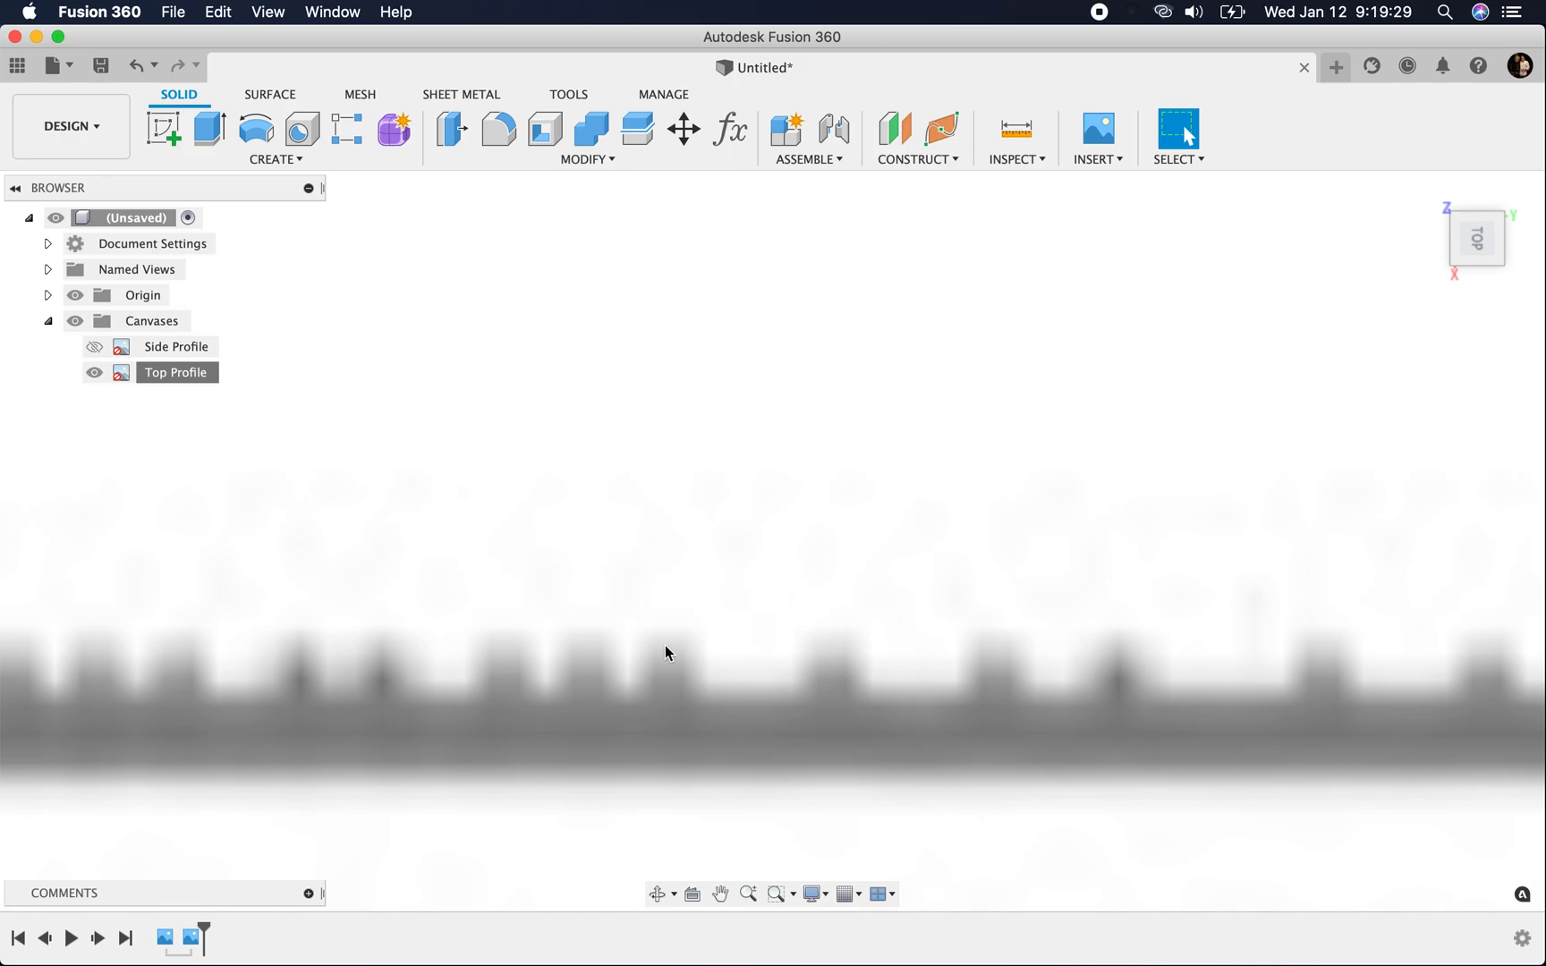
{"action": "left_click", "coordinate": [1429, 190]}
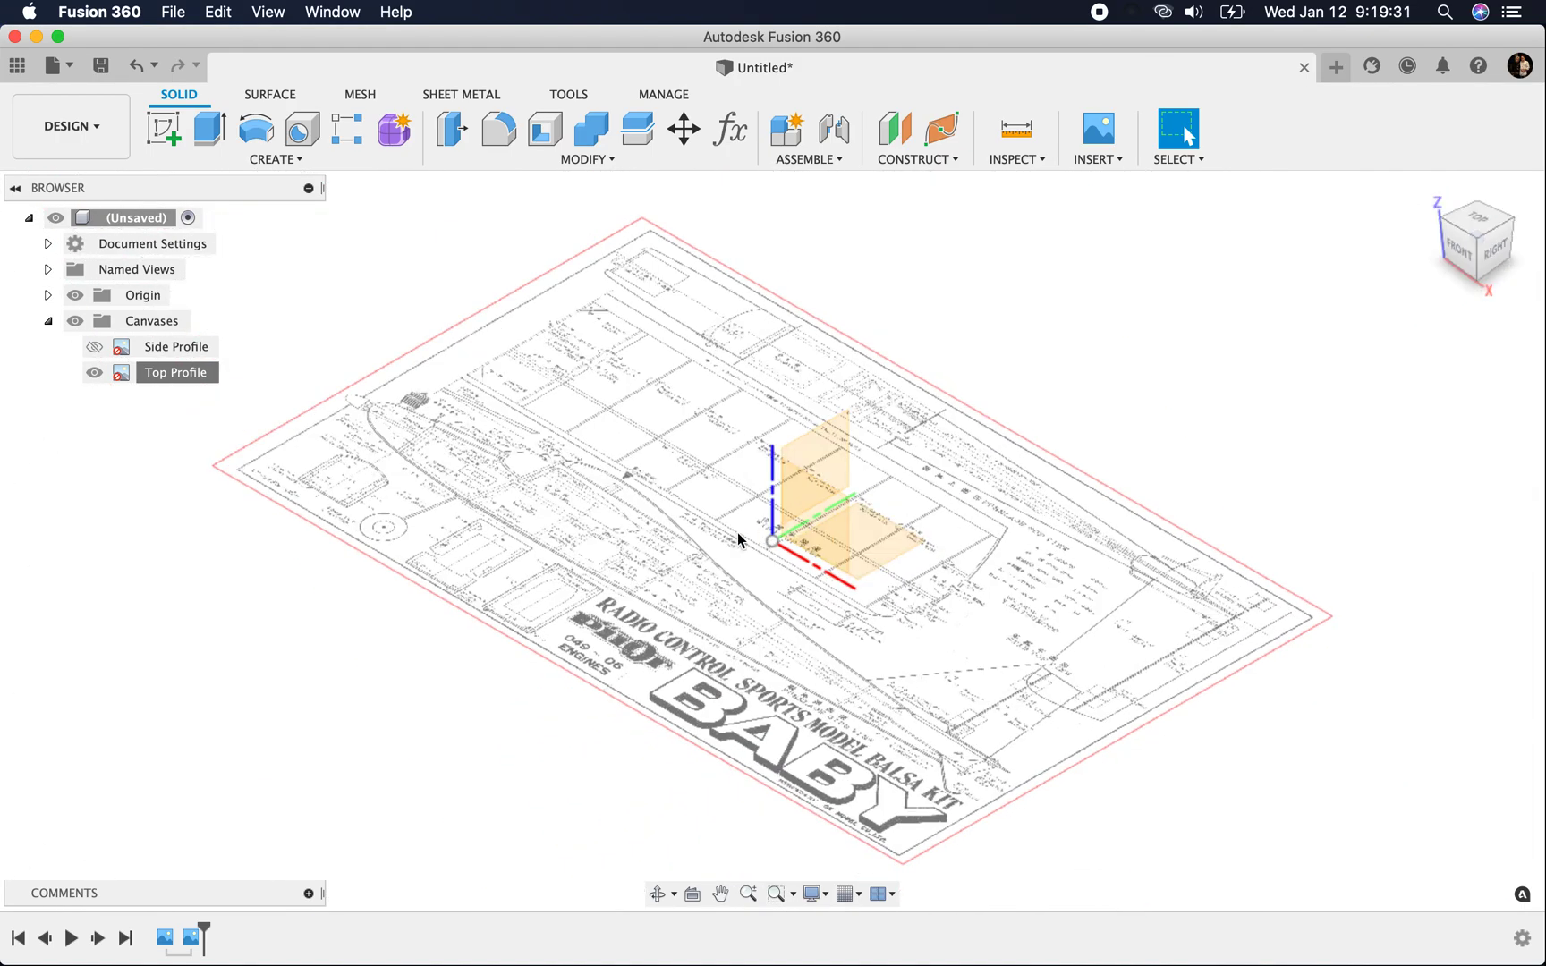
Edit the Top Profile canvas and rotate it 90 degrees about Z
{"action": "right_click", "coordinate": [186, 382]}
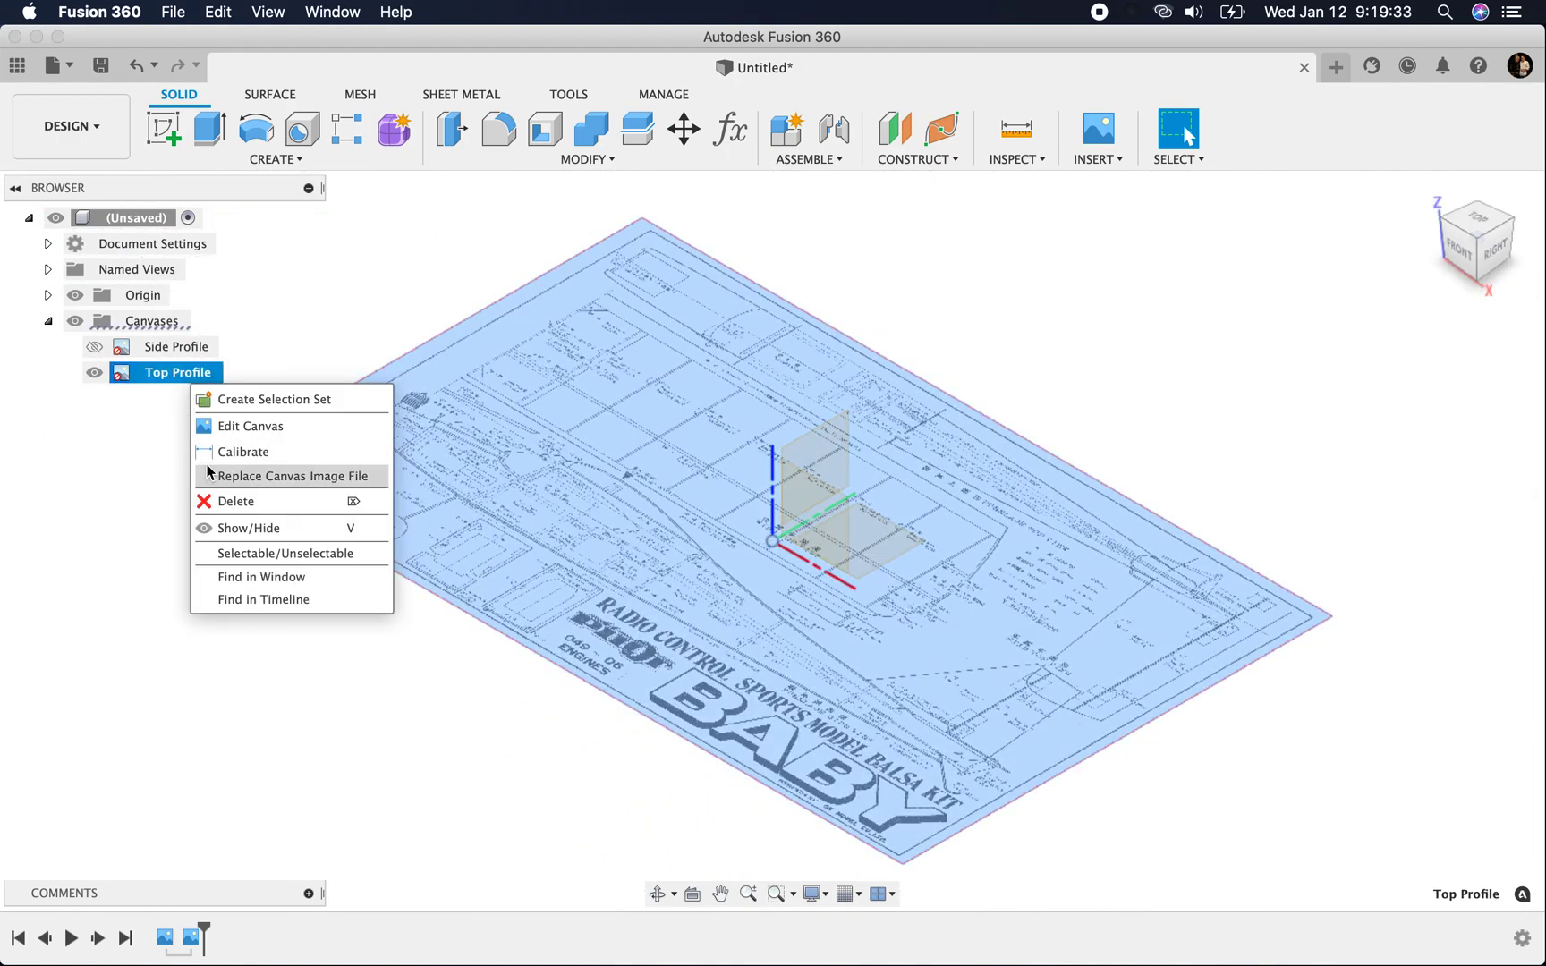
{"action": "left_click", "coordinate": [225, 434]}
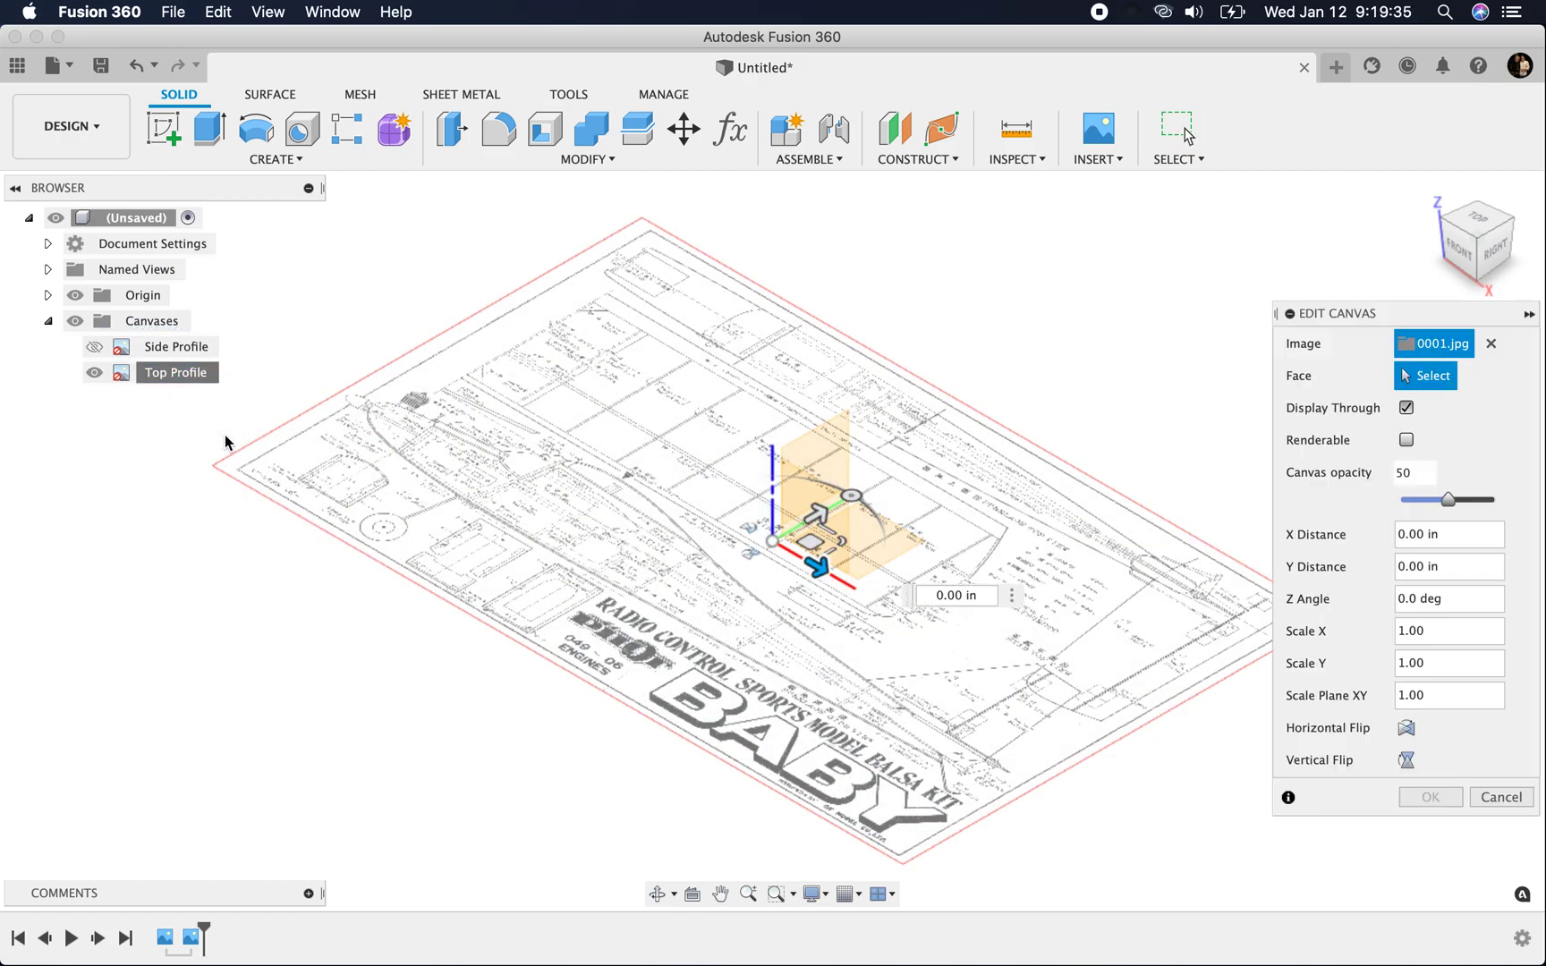
{"action": "left_click_drag", "start_coordinate": [857, 501], "coordinate": [896, 554]}
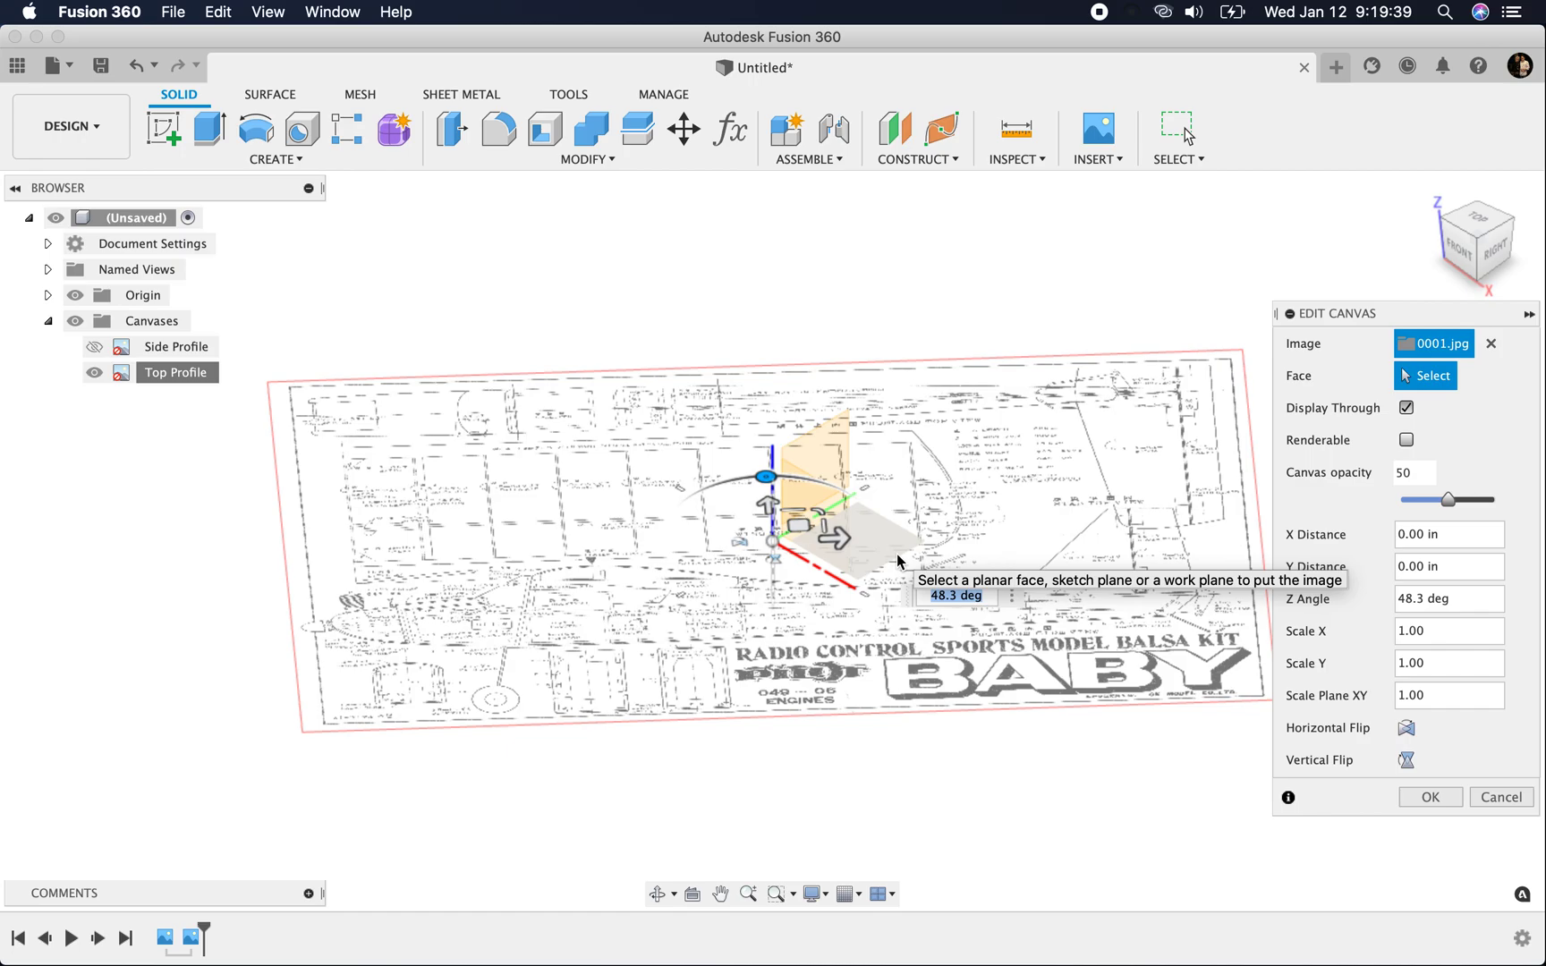
{"action": "type", "text": "90"}
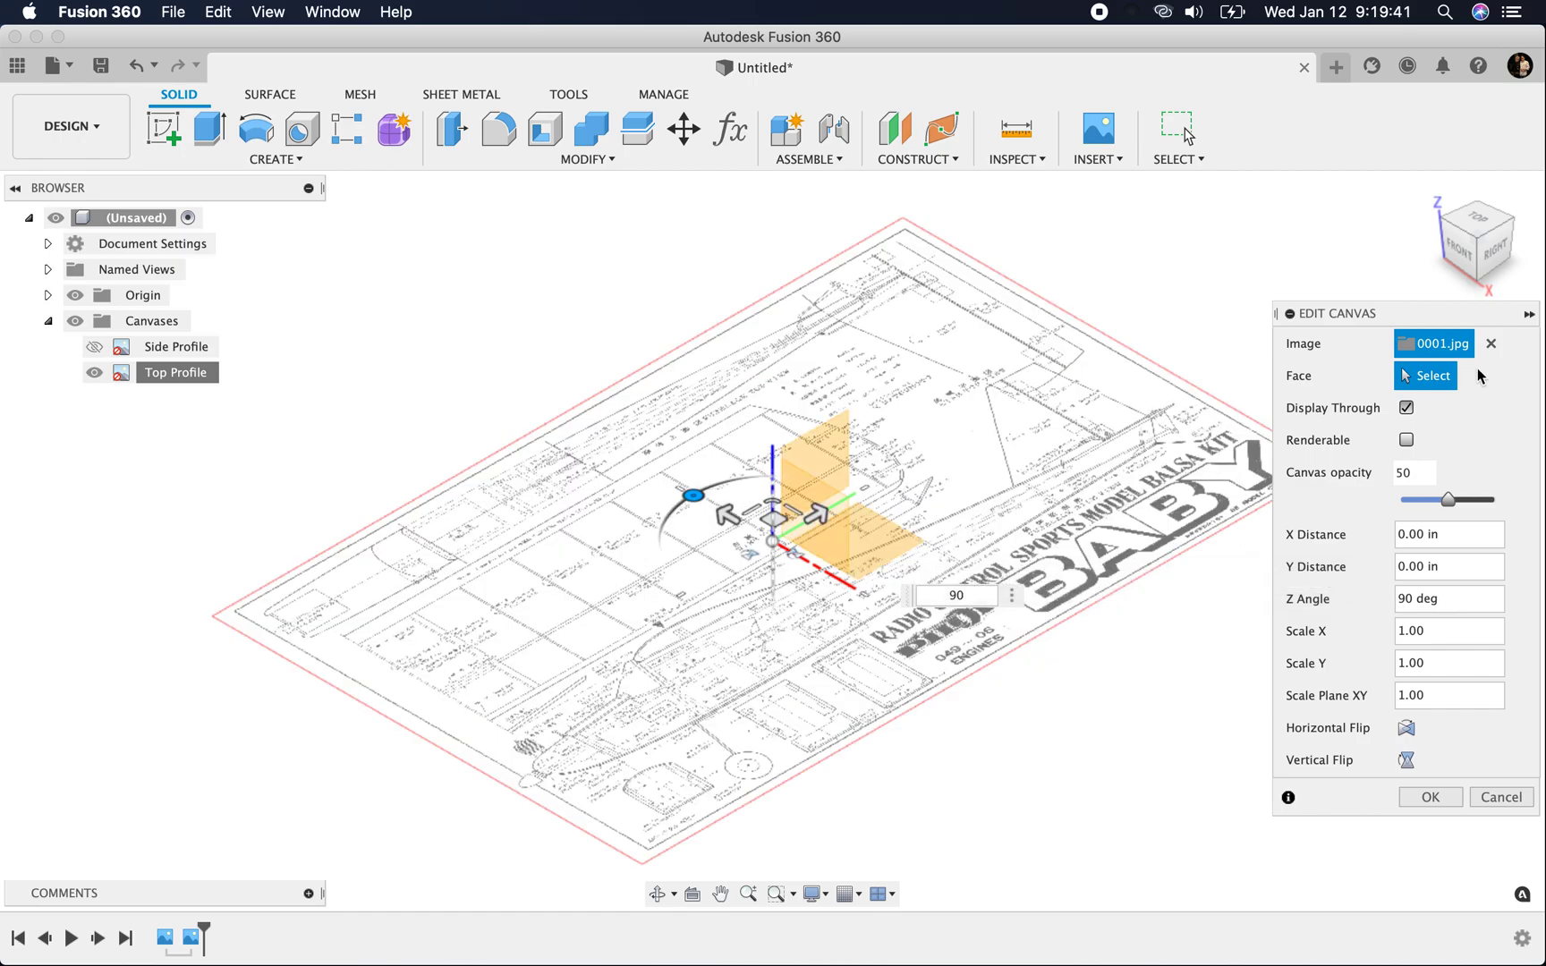
Shift the top plan to line up with the origin (Y −7.133 in) and confirm
{"action": "left_click", "coordinate": [1477, 218]}
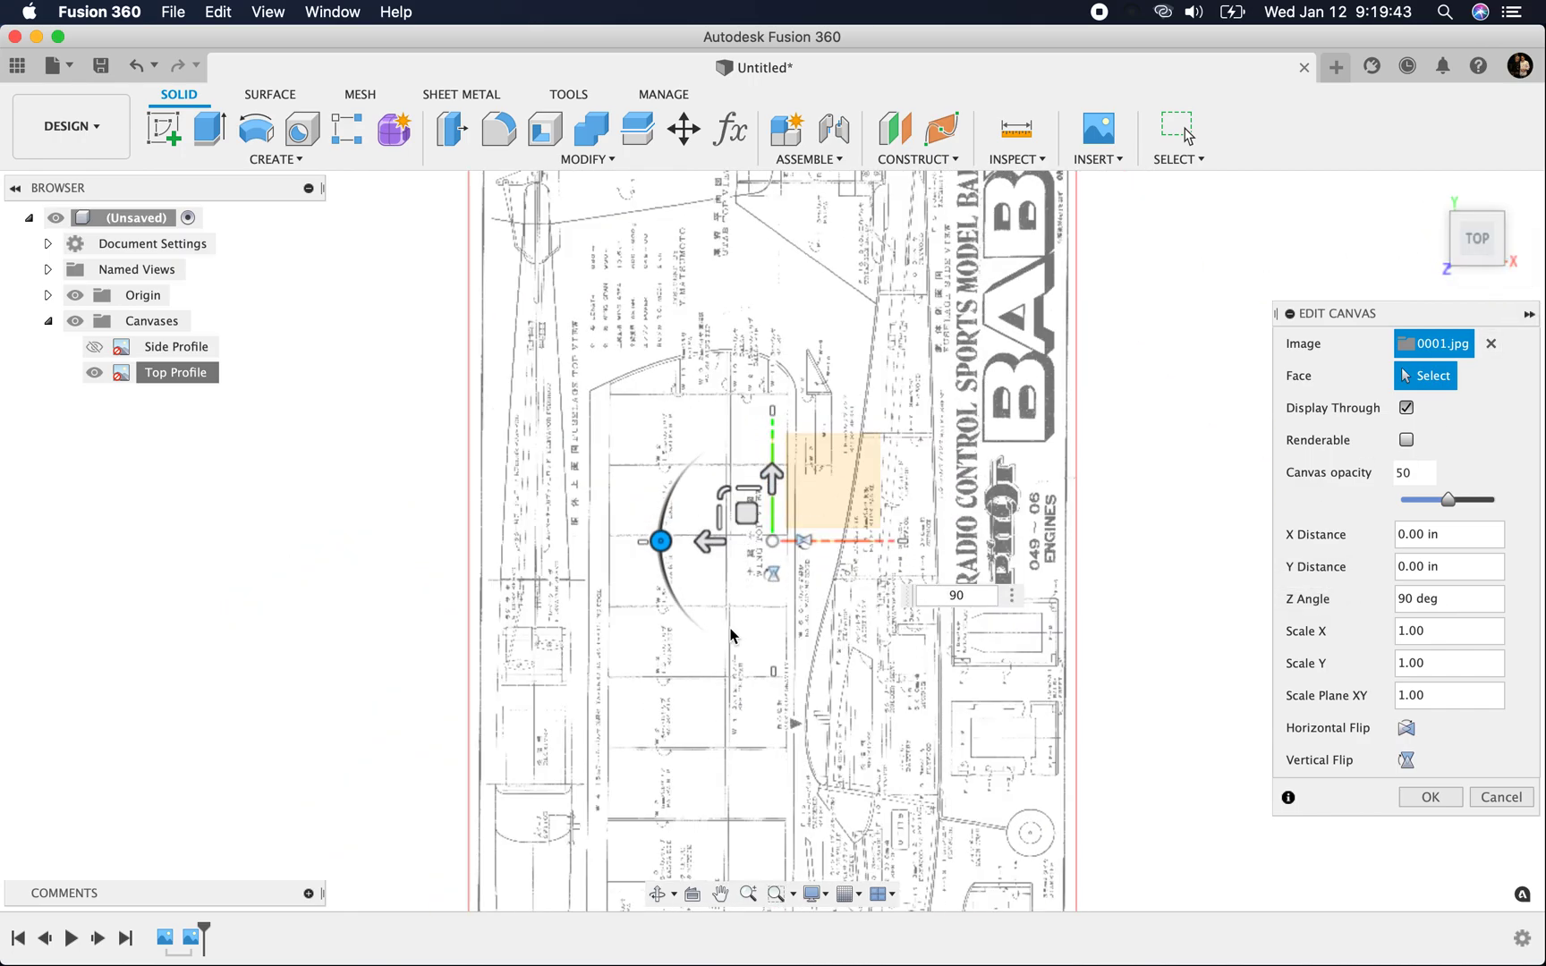
{"action": "left_click_drag", "start_coordinate": [772, 475], "coordinate": [757, 293]}
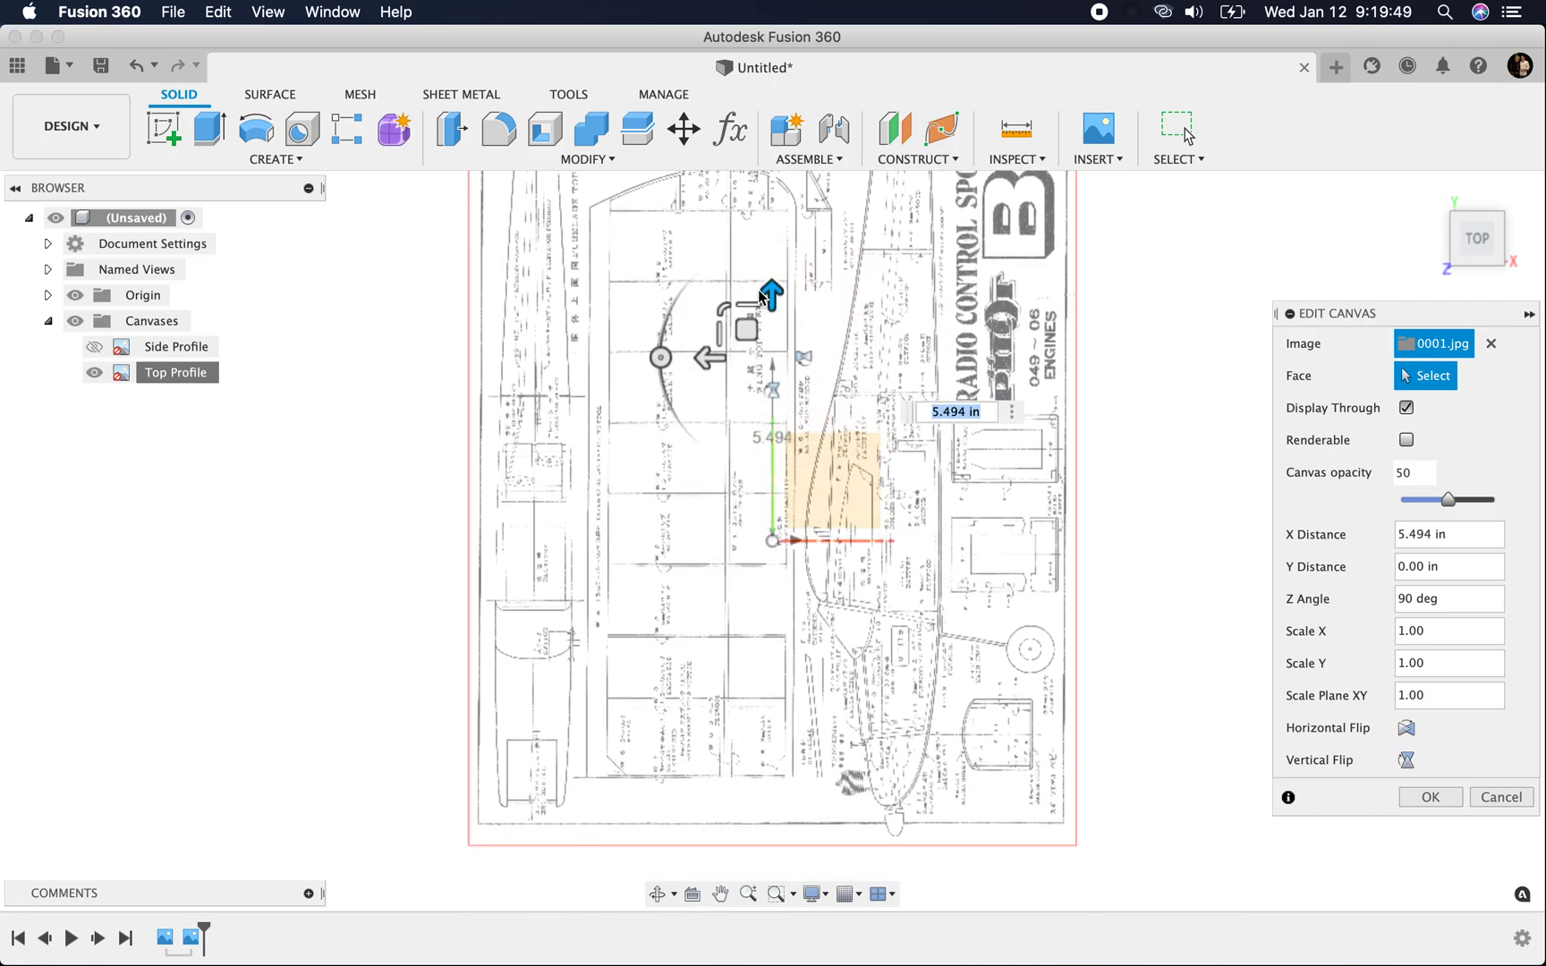
{"action": "left_click_drag", "start_coordinate": [709, 355], "coordinate": [941, 313]}
{"action": "scroll", "coordinate": [776, 462], "scroll_direction": "up", "scroll_amount": 5}
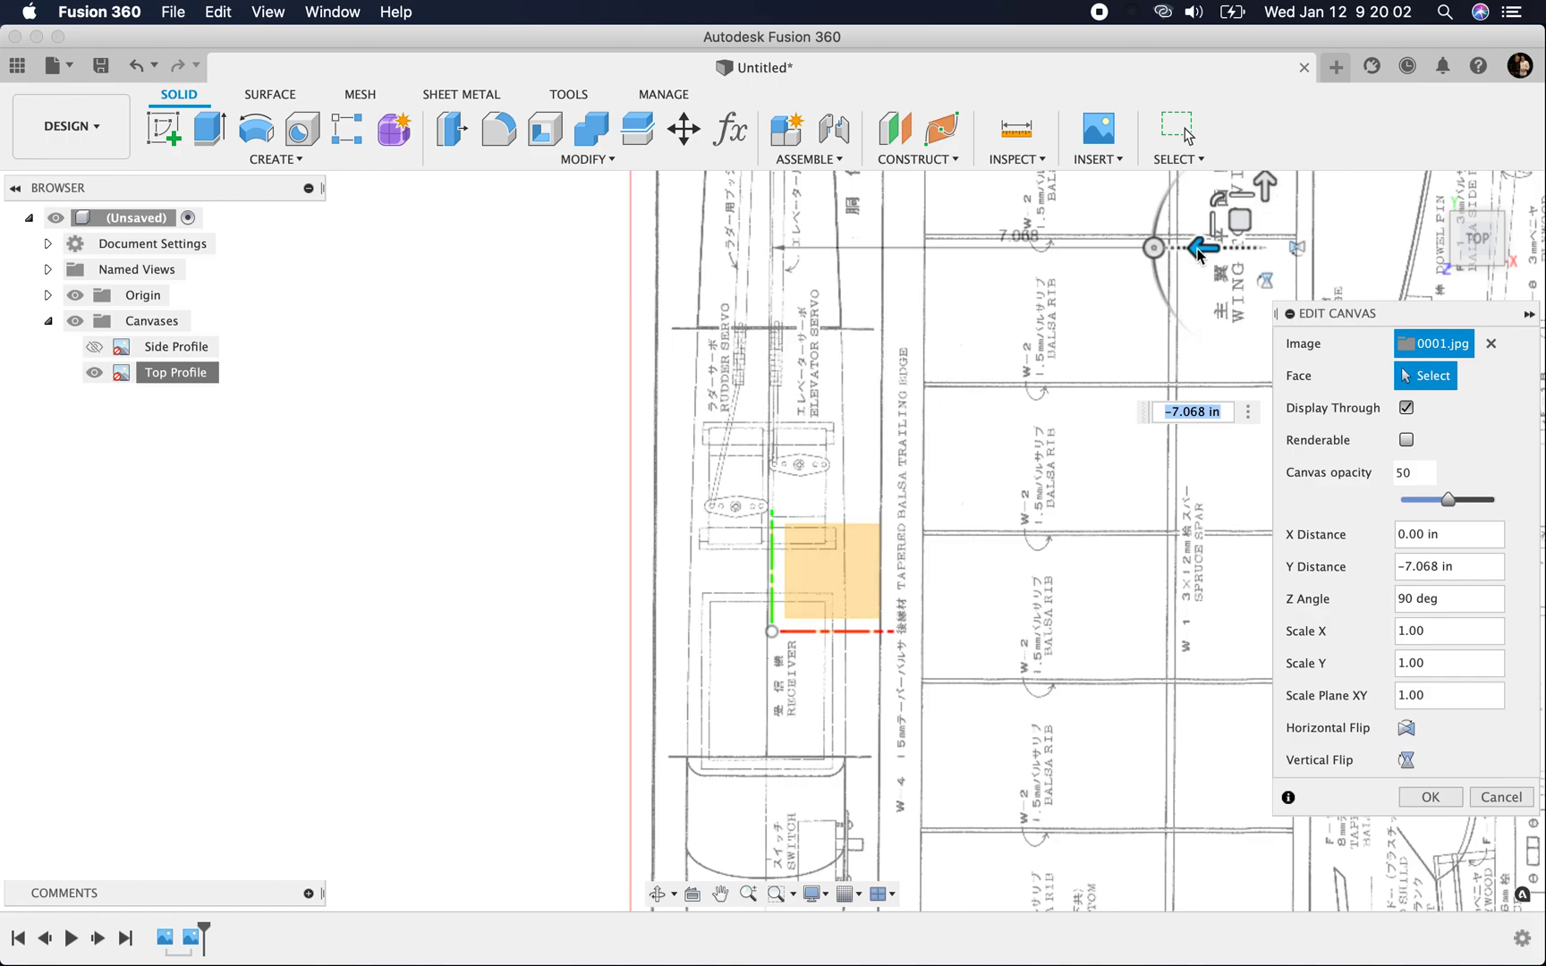
{"action": "left_click_drag", "start_coordinate": [1199, 256], "coordinate": [1202, 247]}
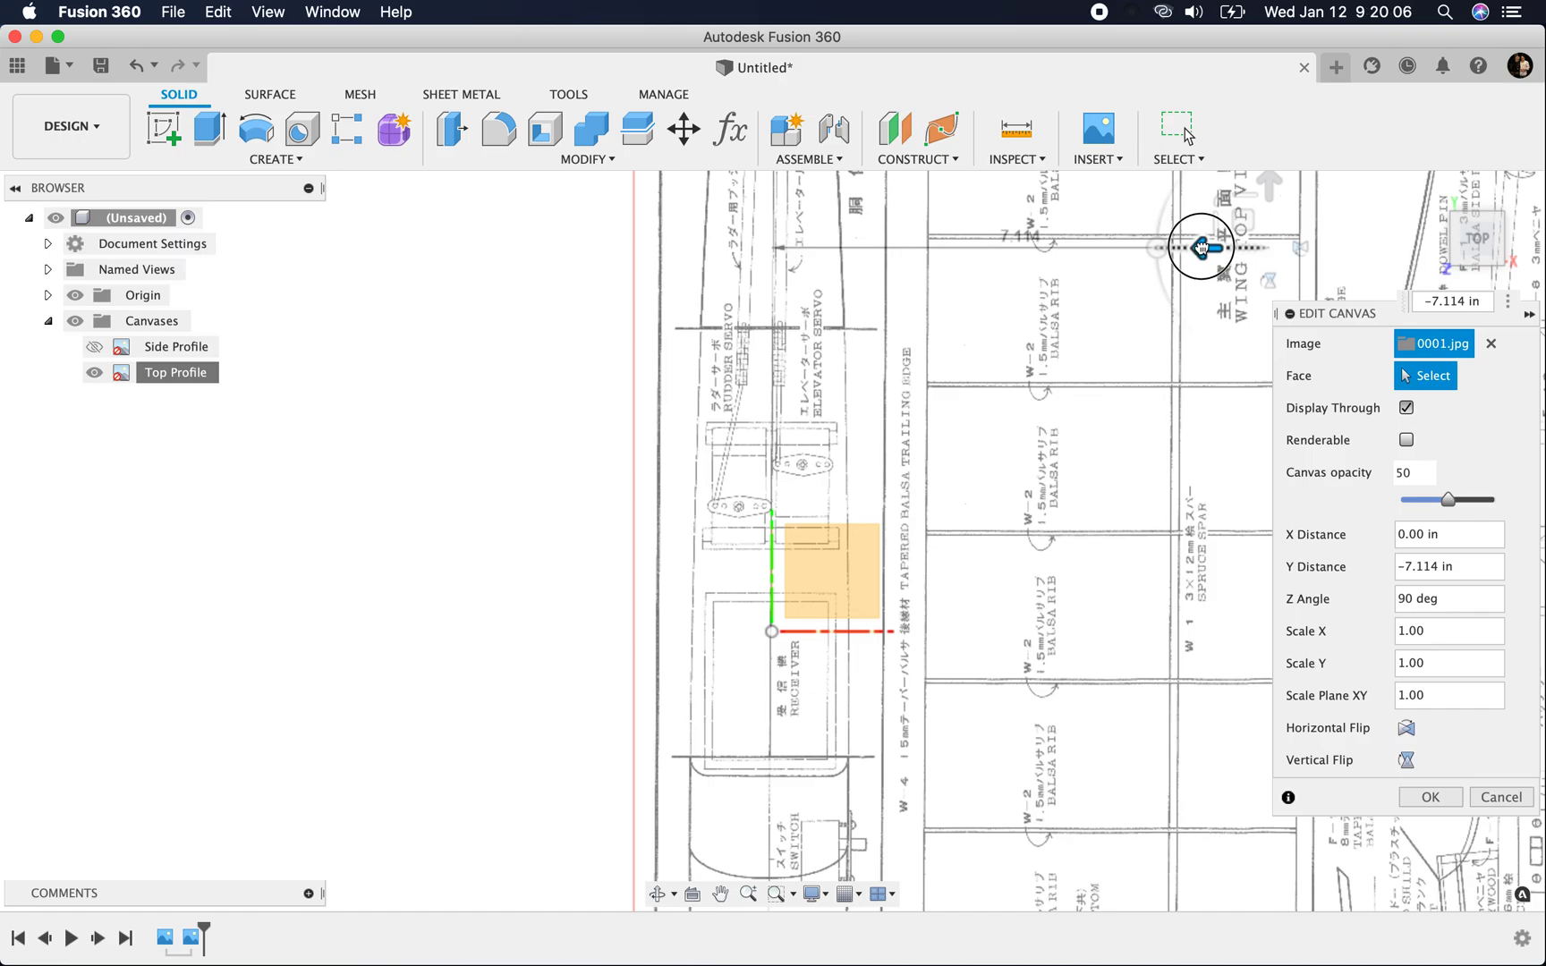
{"action": "left_click_drag", "start_coordinate": [1201, 247], "coordinate": [1206, 245]}
{"action": "scroll", "coordinate": [805, 595], "scroll_direction": "up", "scroll_amount": 3}
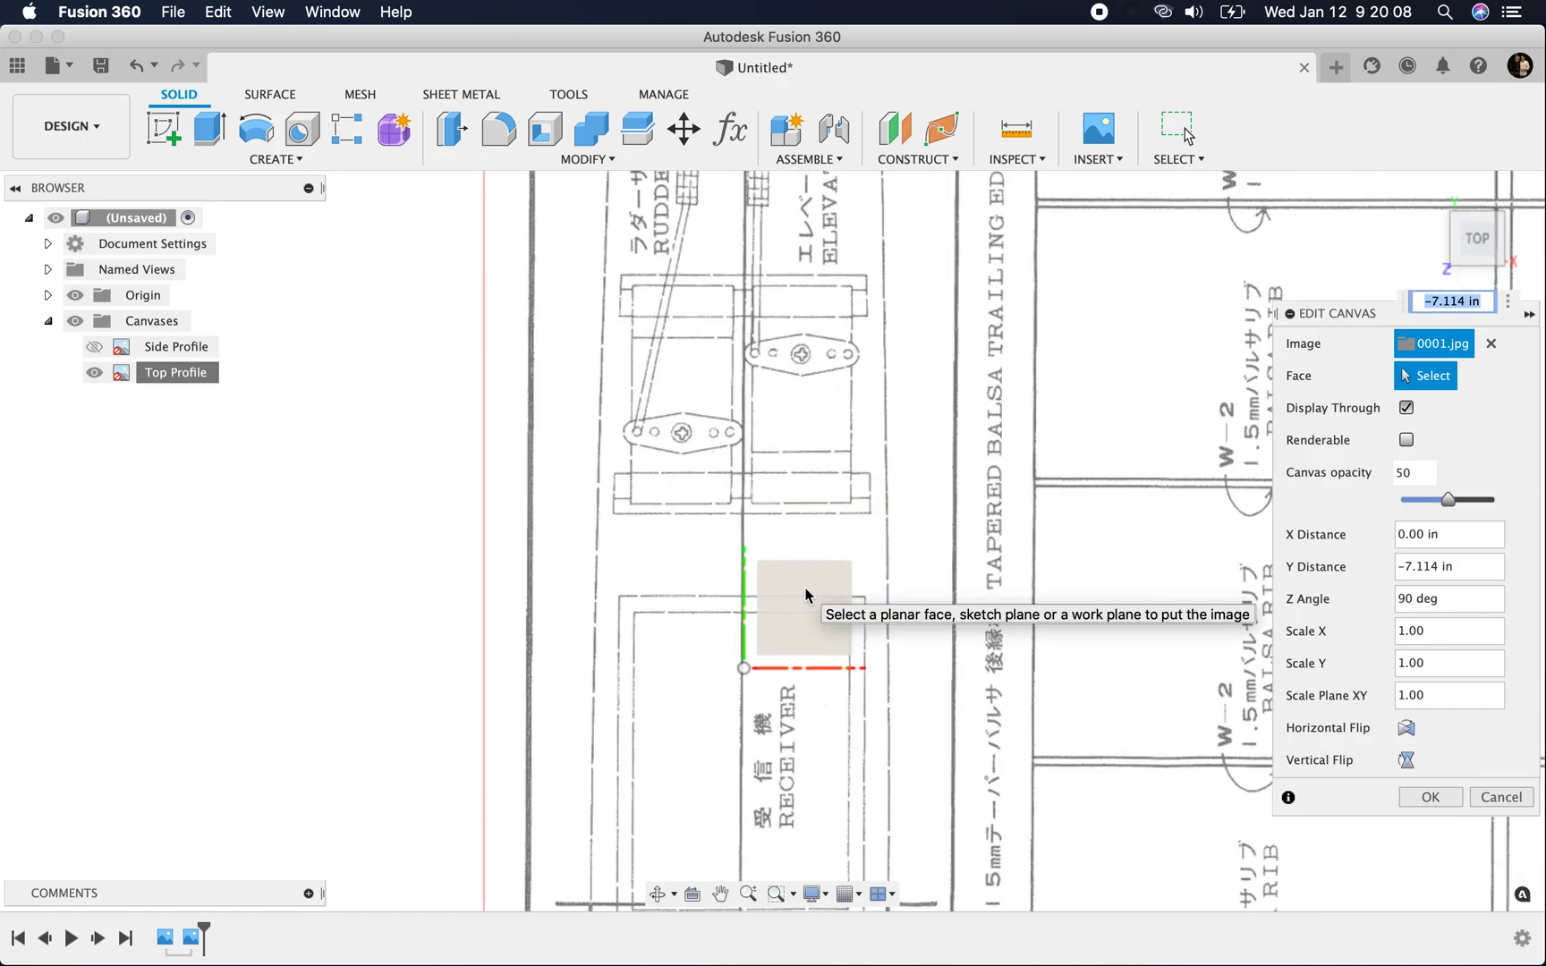
{"action": "scroll", "coordinate": [805, 595], "scroll_direction": "down", "scroll_amount": 5}
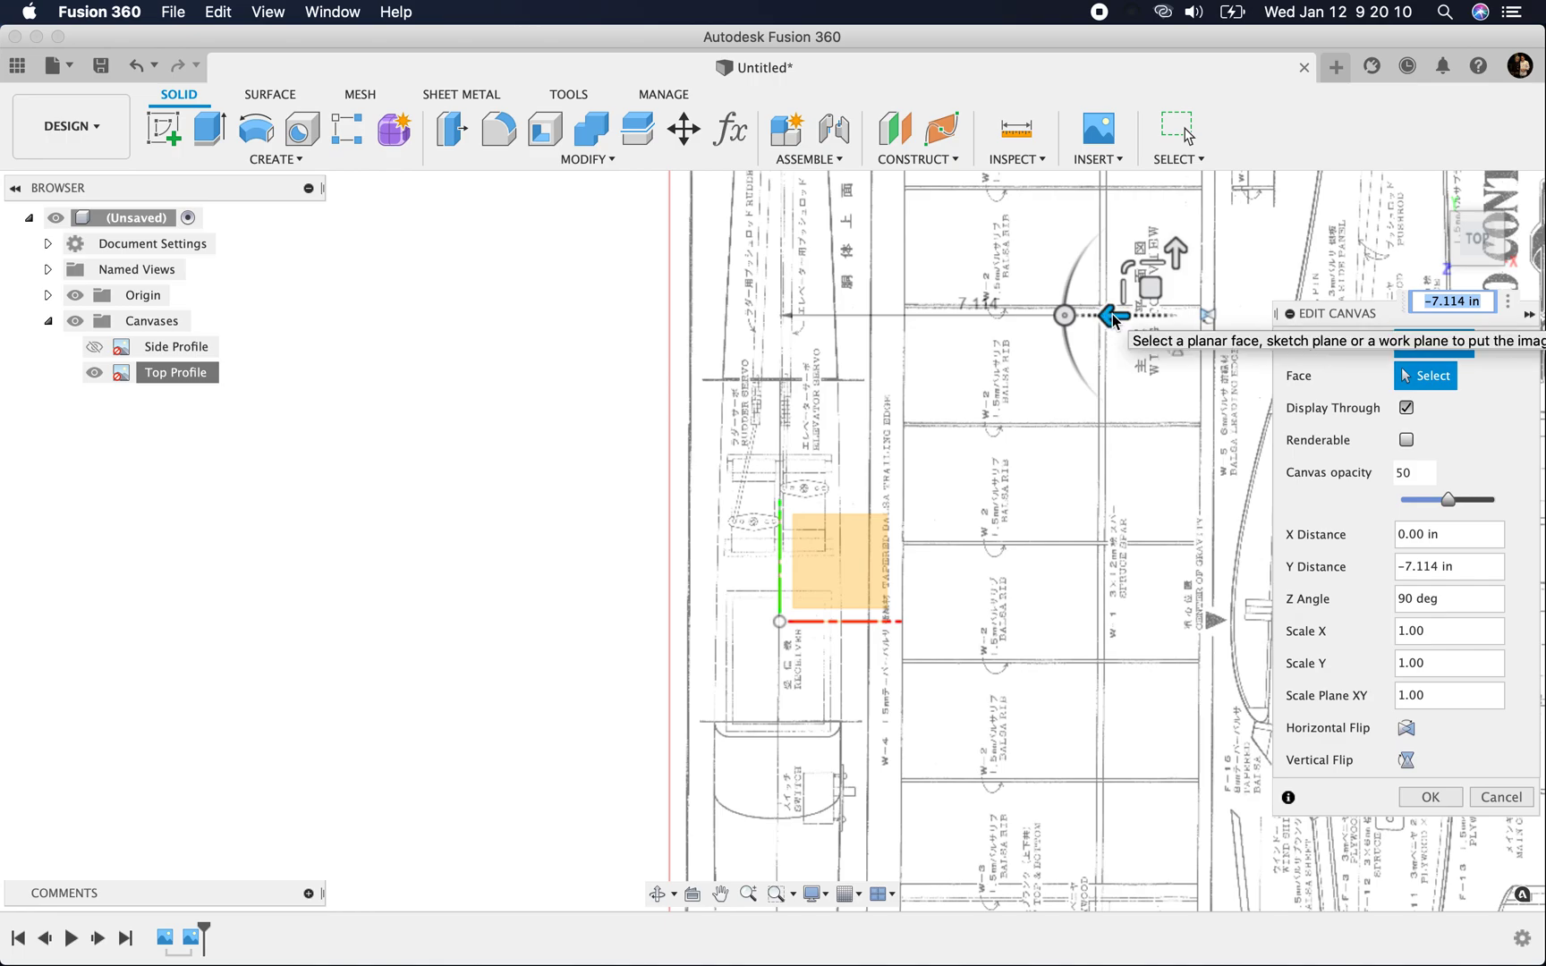
{"action": "left_click_drag", "start_coordinate": [1112, 321], "coordinate": [1115, 319]}
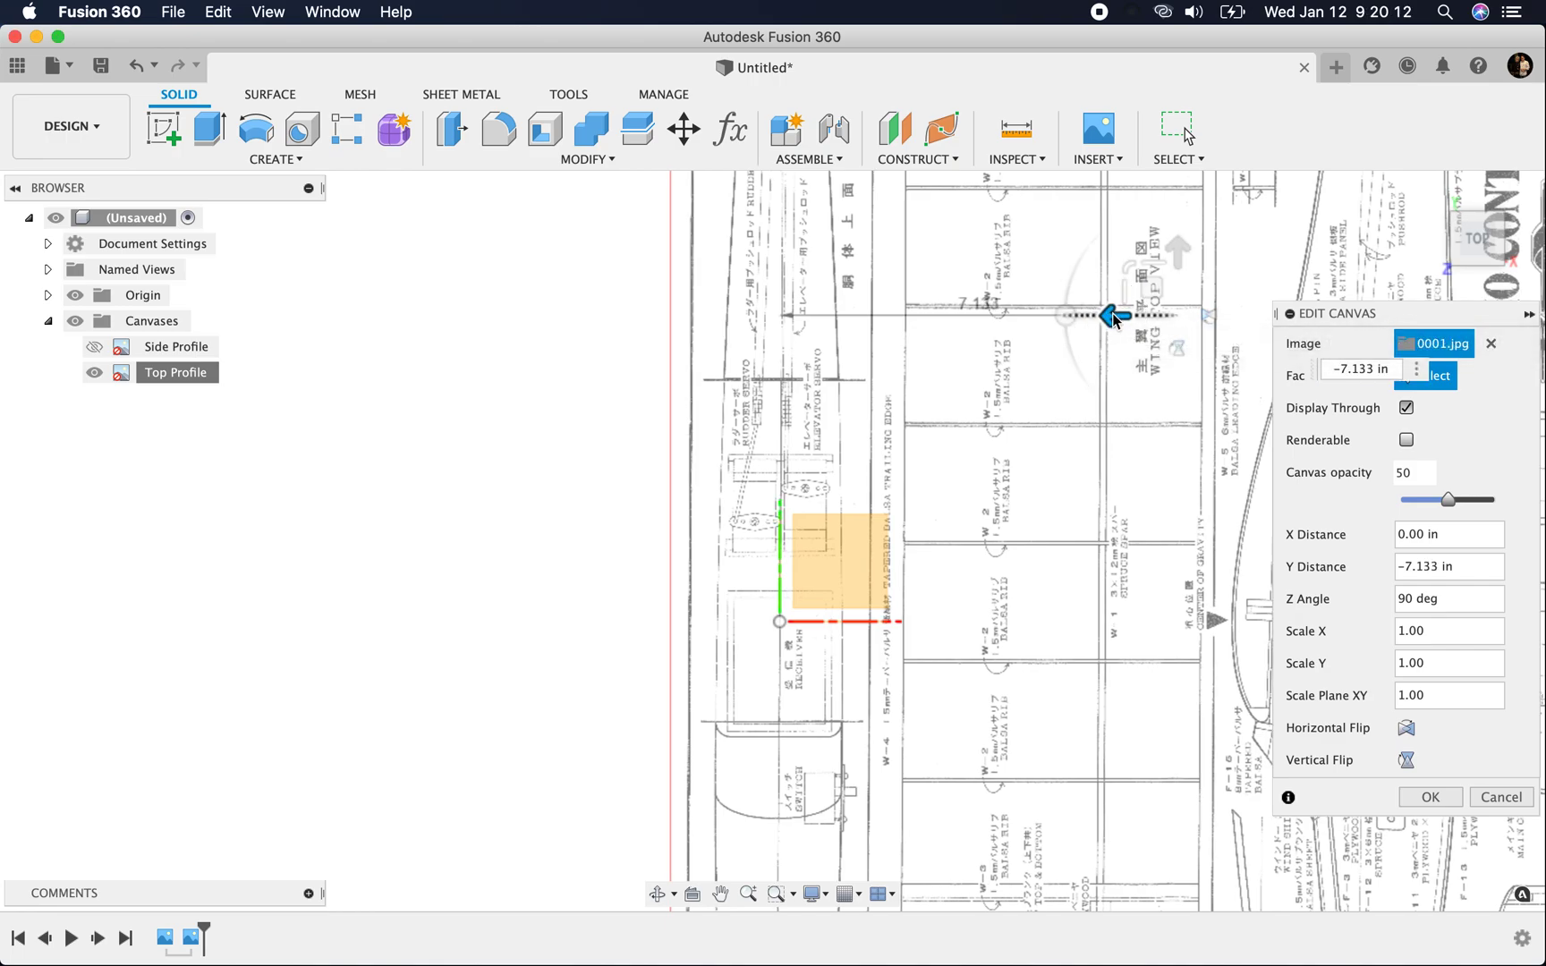
{"action": "left_click", "coordinate": [1429, 796]}
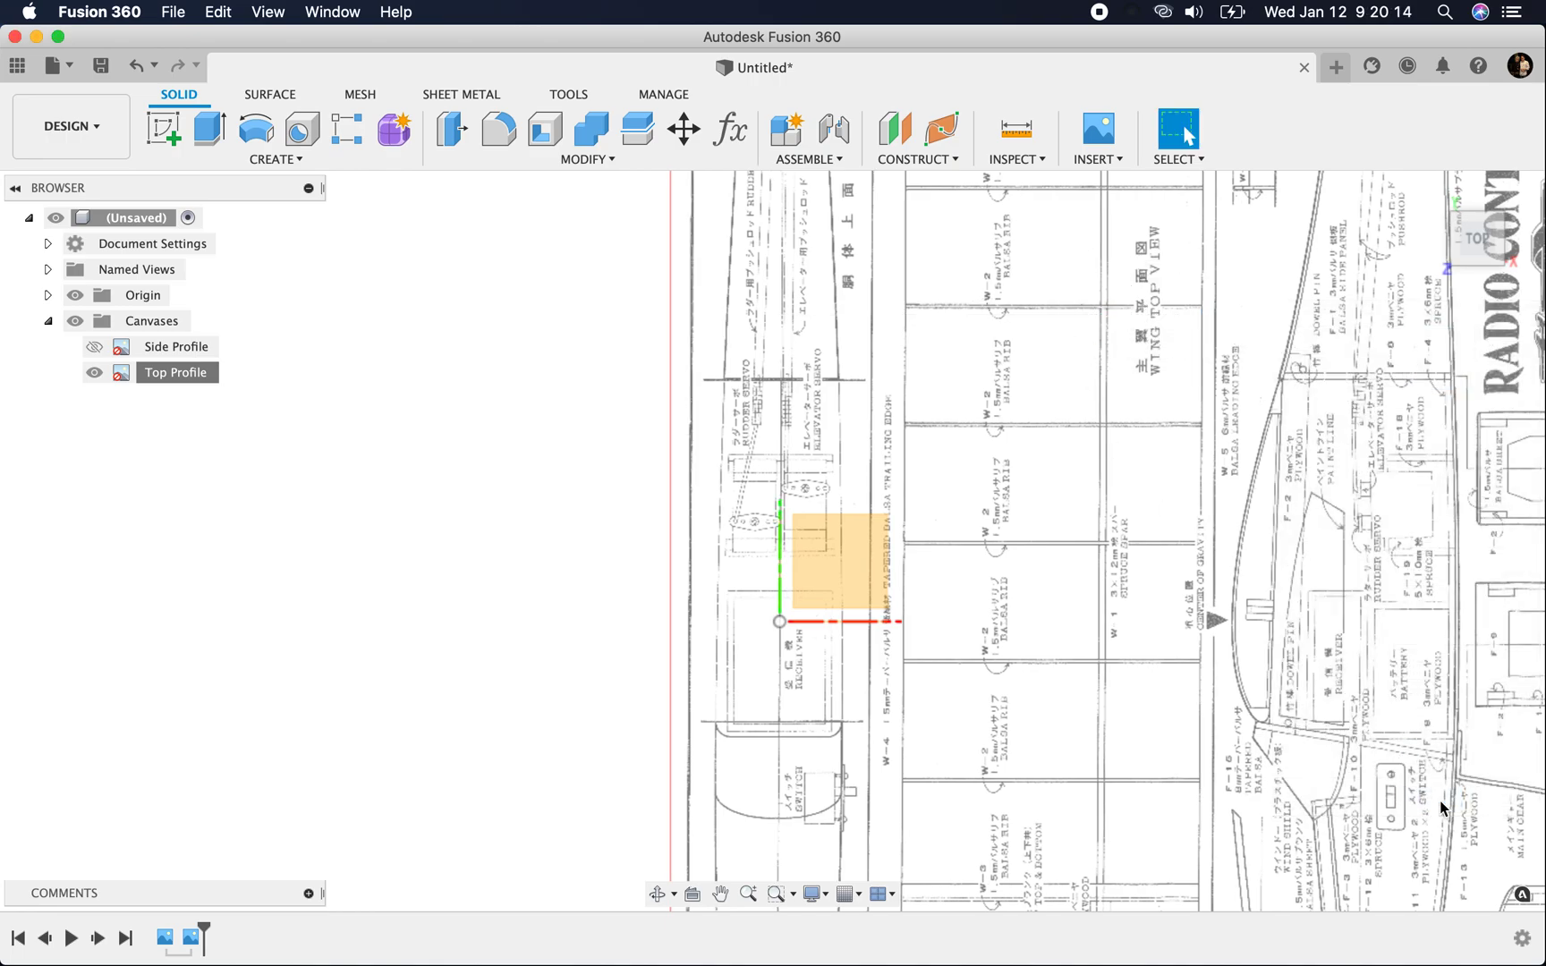
Return to the home view, unhide the Side Profile canvas, and orbit to see both airplane plans
{"action": "left_click", "coordinate": [1432, 191]}
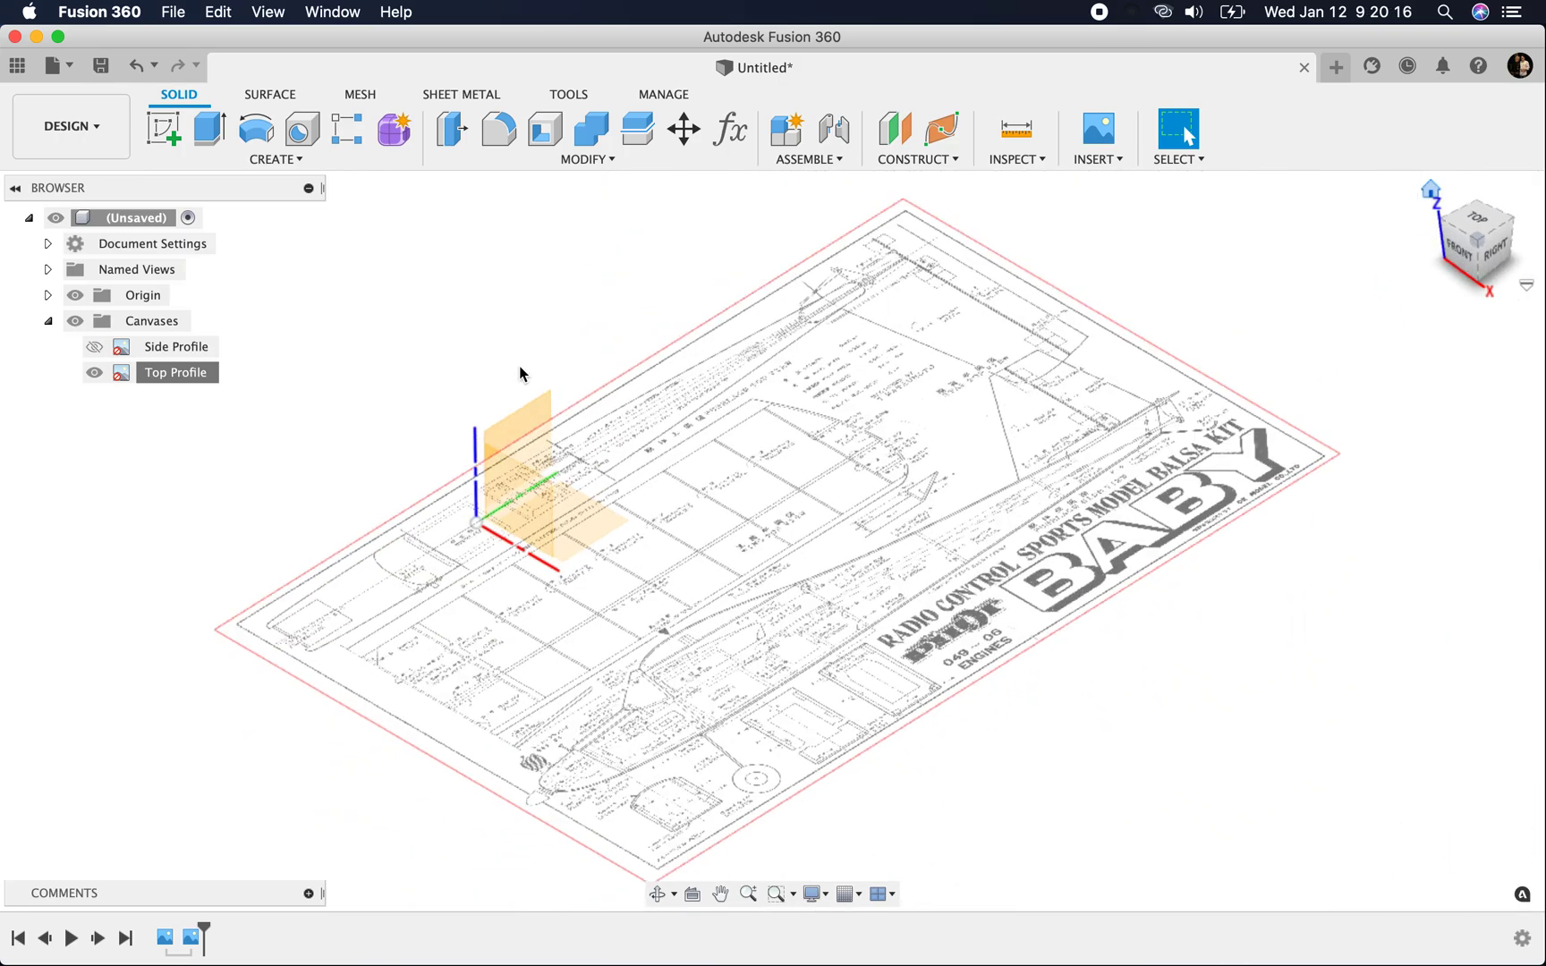
{"action": "left_click", "coordinate": [95, 347]}
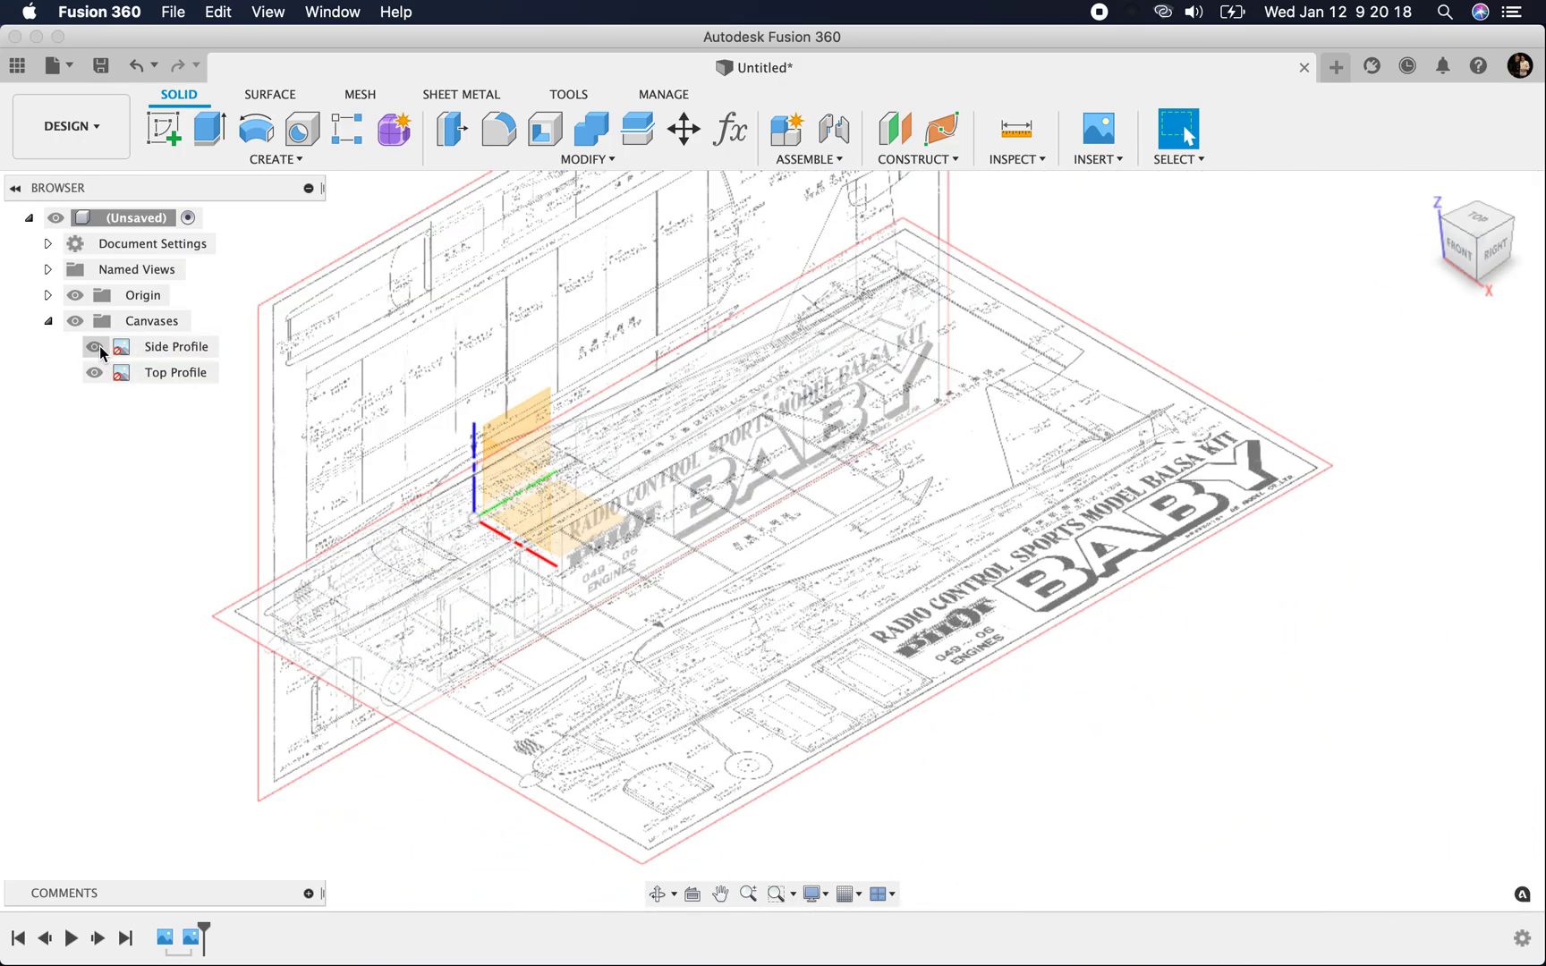
{"action": "scroll", "coordinate": [552, 632], "scroll_direction": "up", "scroll_amount": 5}
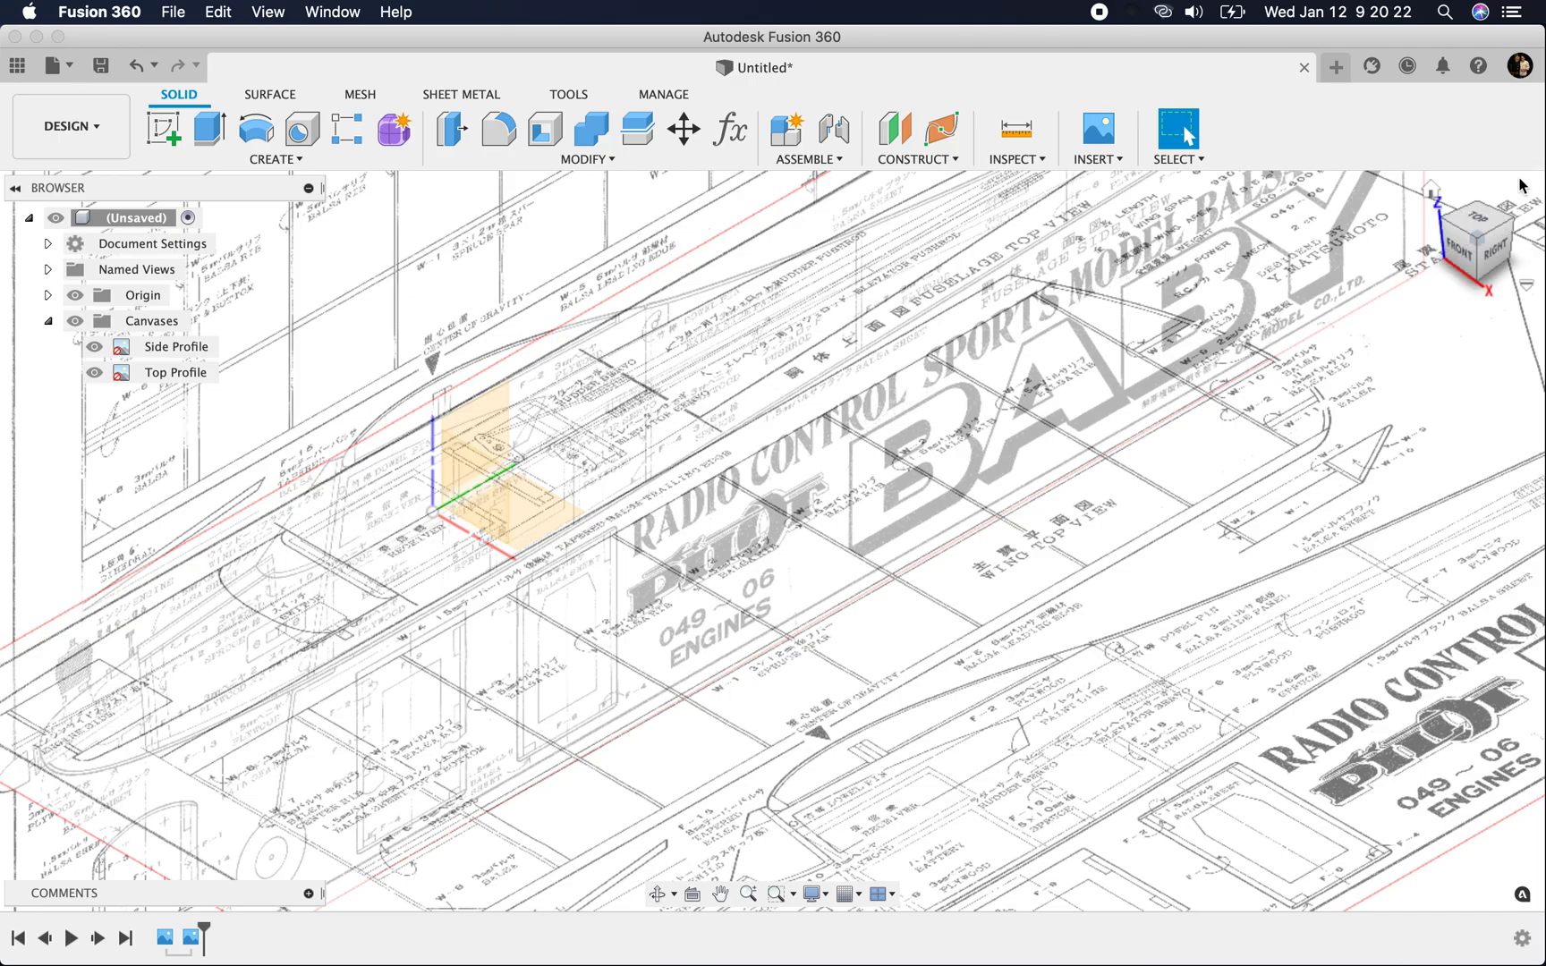
{"action": "mouse_move", "coordinate": [1481, 244]}
{"action": "left_mouse_down"}
{"action": "mouse_move", "coordinate": [1349, 292]}
{"action": "mouse_move", "coordinate": [1408, 255]}
{"action": "mouse_move", "coordinate": [538, 367]}
{"action": "left_mouse_up"}
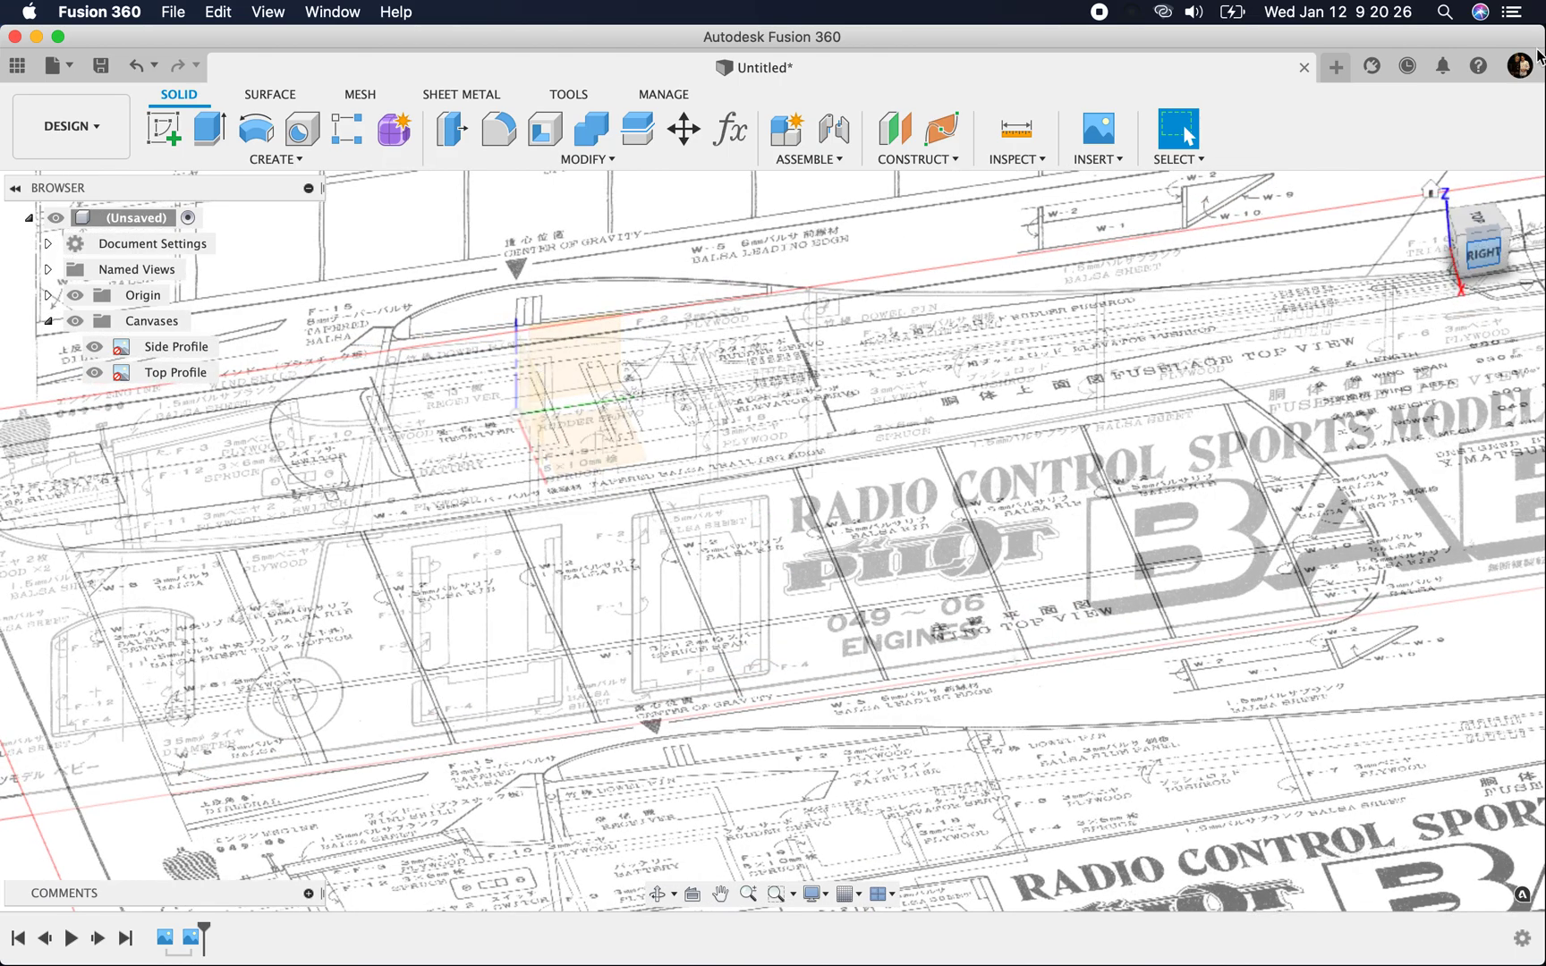